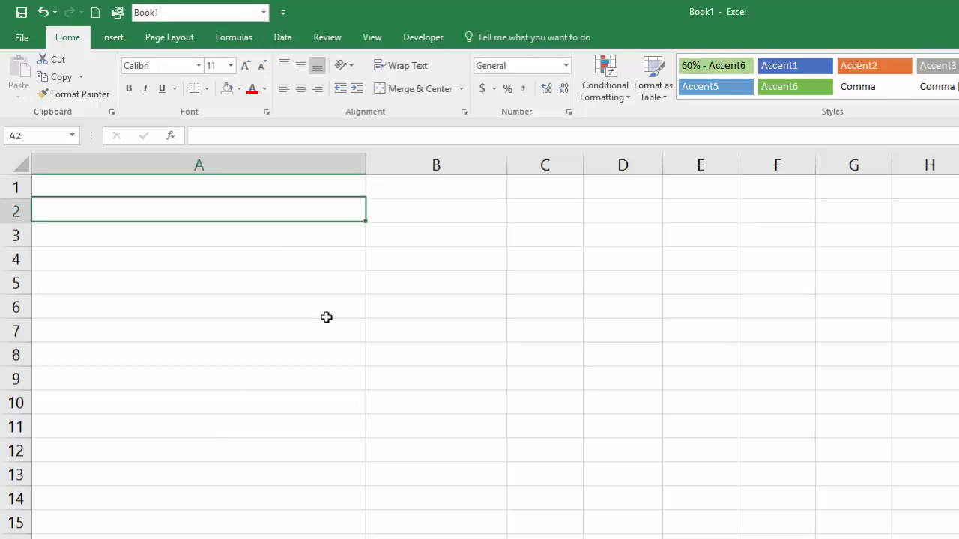
Enter the labels Home Value, Down Payment % and Down Payment $ in cells A1 to A3
{"action": "left_click", "coordinate": [248, 193]}
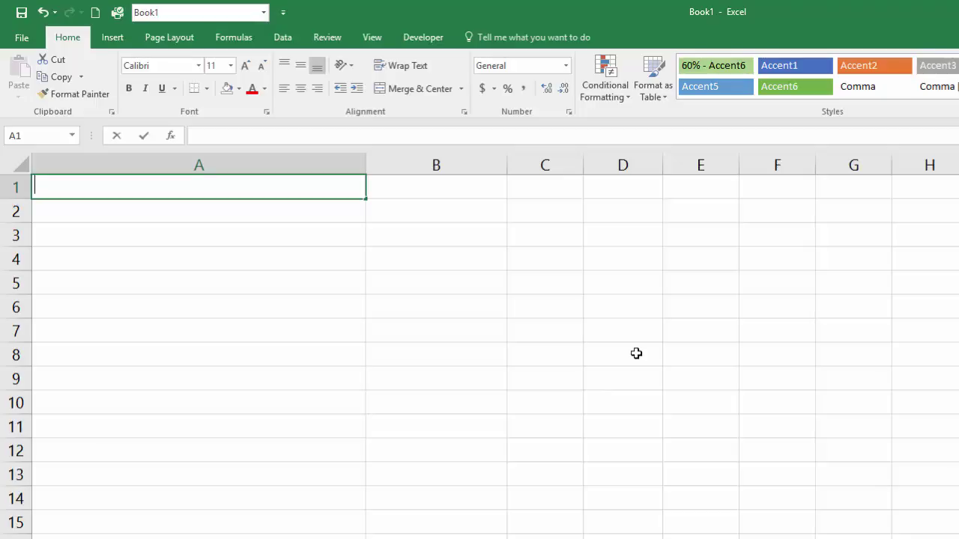
{"action": "type", "text": "Homev"}
{"action": "key", "text": "BackSpace"}
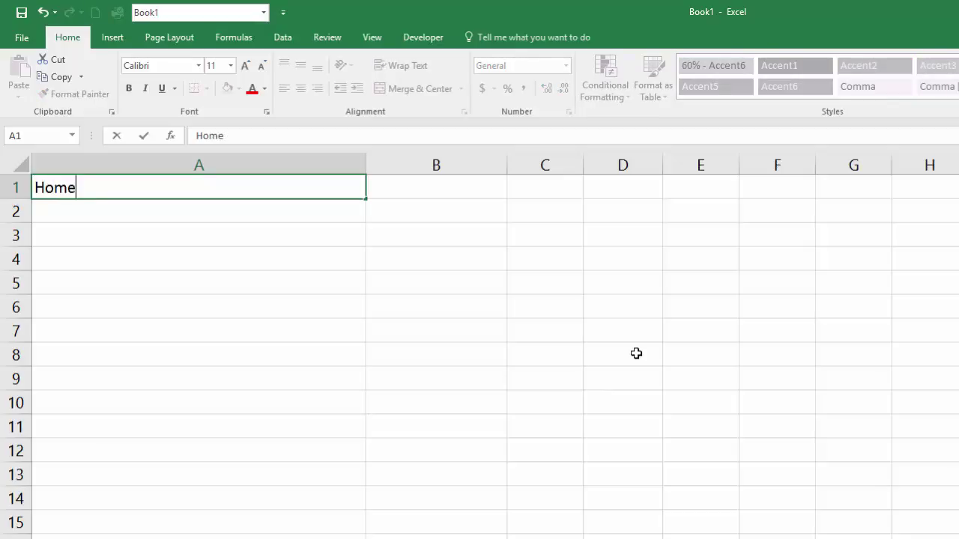
{"action": "type", "text": "Value"}
{"action": "key", "text": "Return"}
{"action": "type", "text": "Down Pay"}
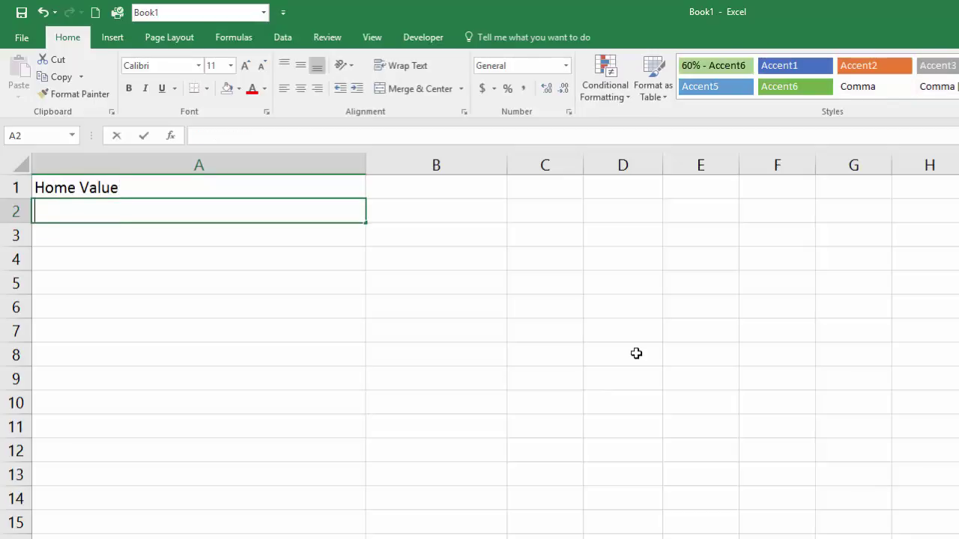
{"action": "type", "text": "ment %"}
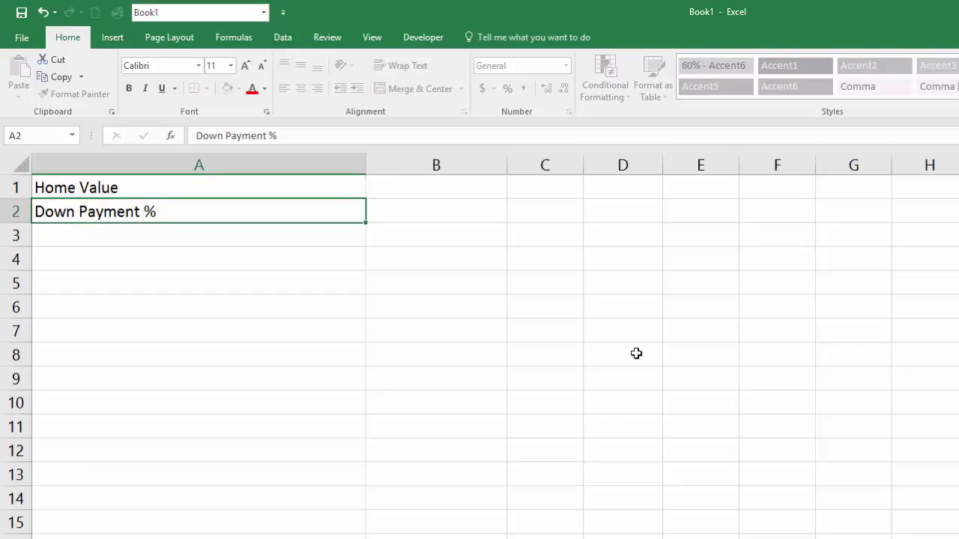
{"action": "key", "text": "Return"}
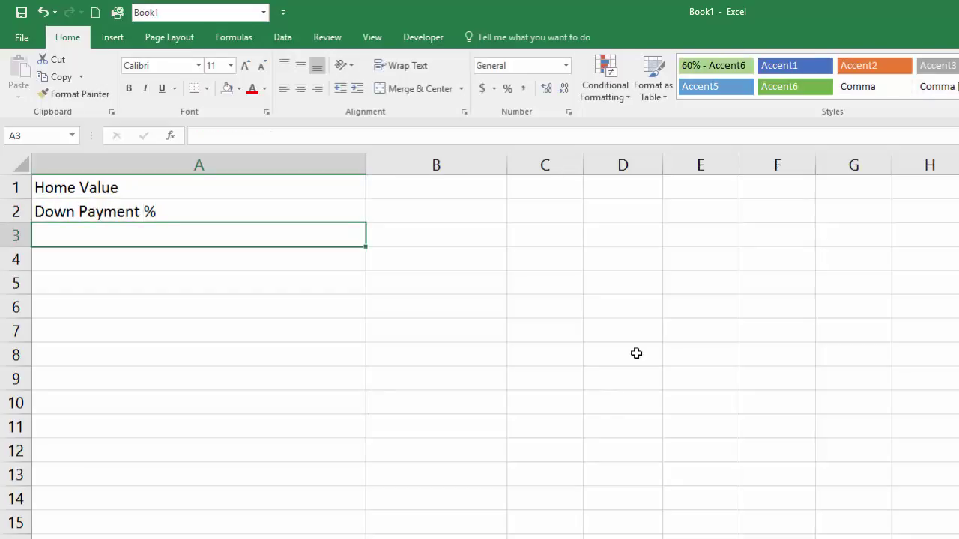
{"action": "type", "text": "Down Payment $"}
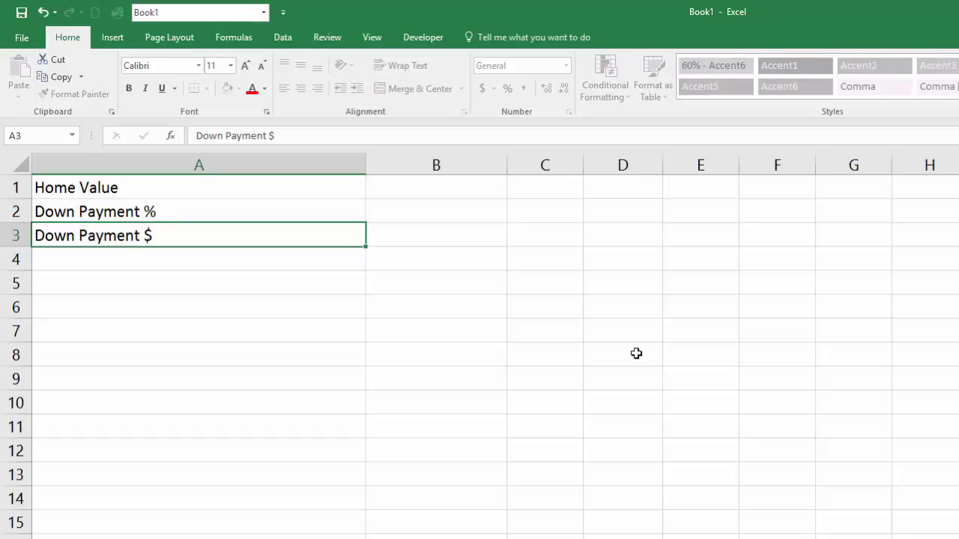
{"action": "key", "text": "Return"}
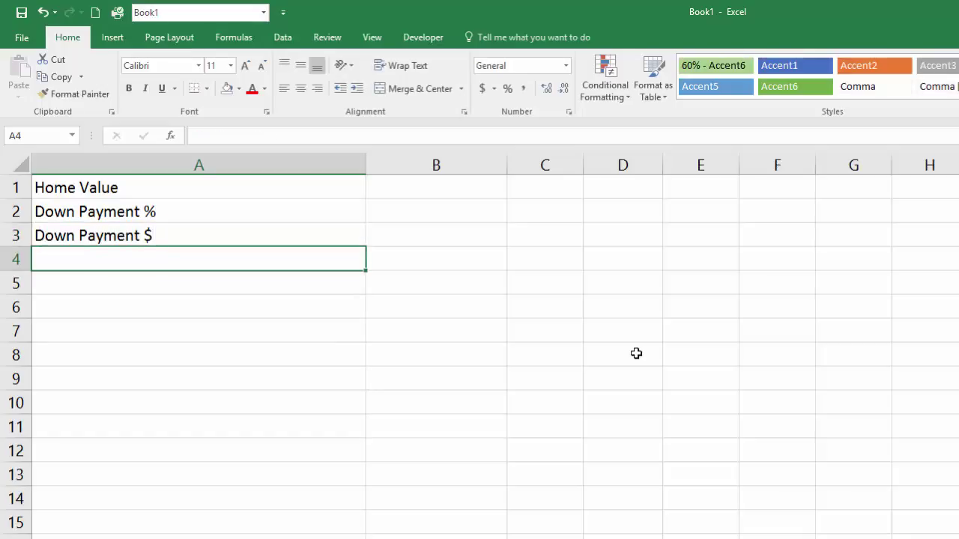
Enter the labels Mortgage Value, Interest Rate and Period on Loan in cells A4 to A6
{"action": "type", "text": "Mortga"}
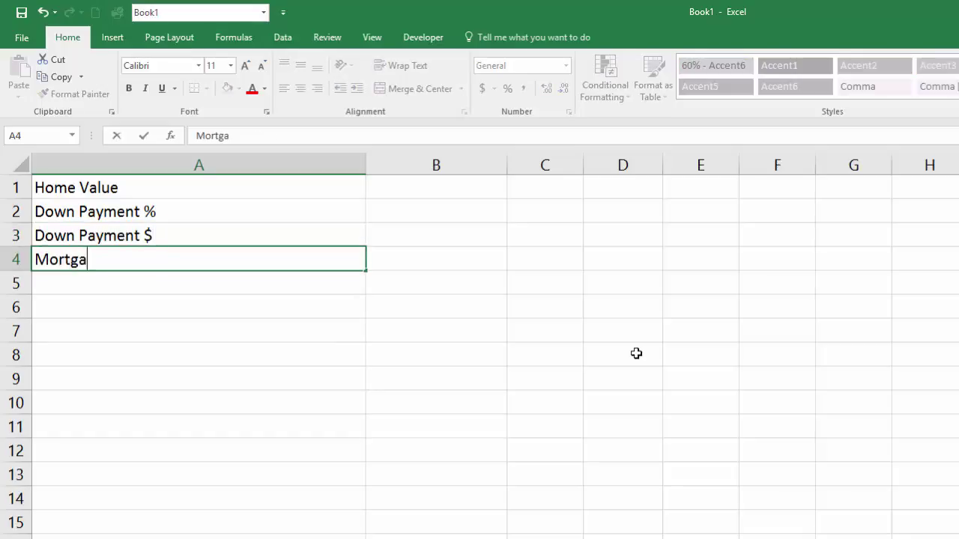
{"action": "type", "text": "ge Value"}
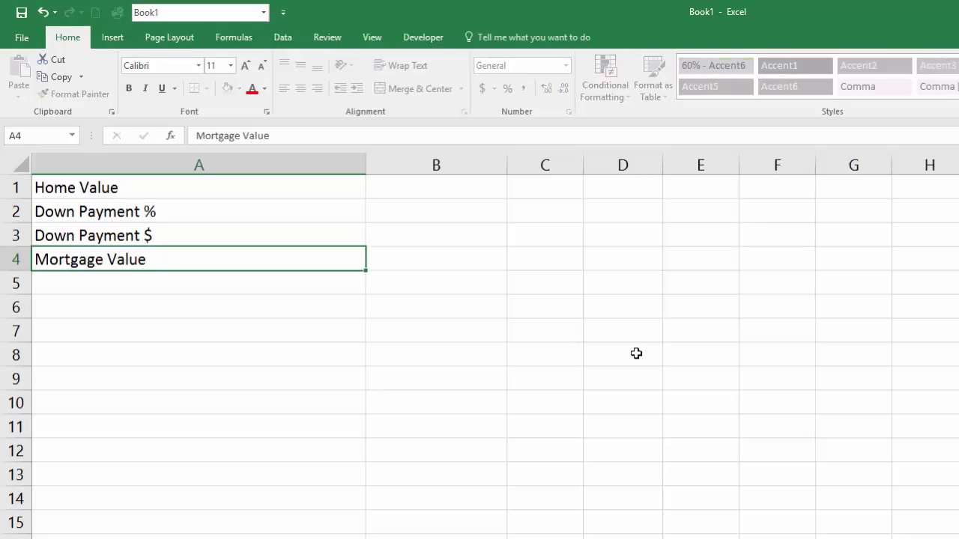
{"action": "key", "text": "Return"}
{"action": "type", "text": "Interest Rate"}
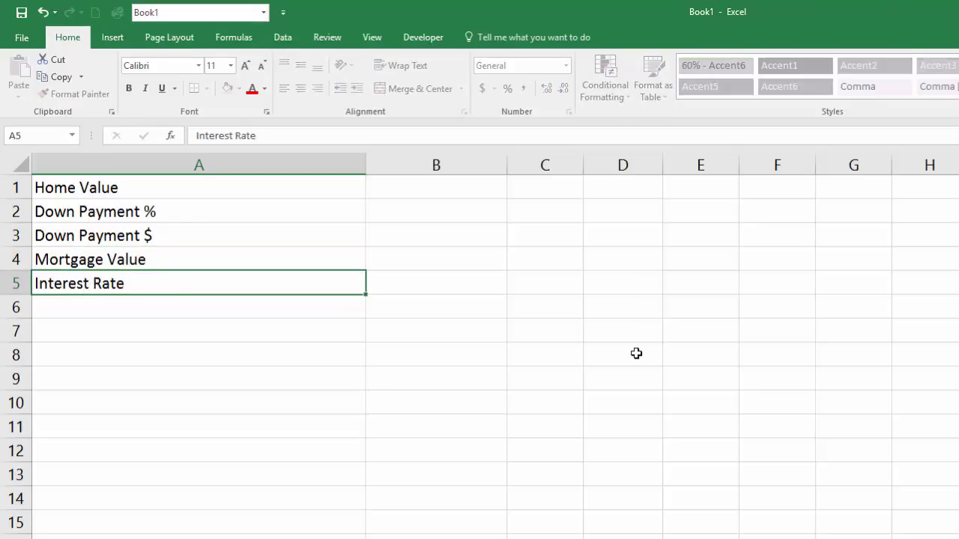
{"action": "key", "text": "Return"}
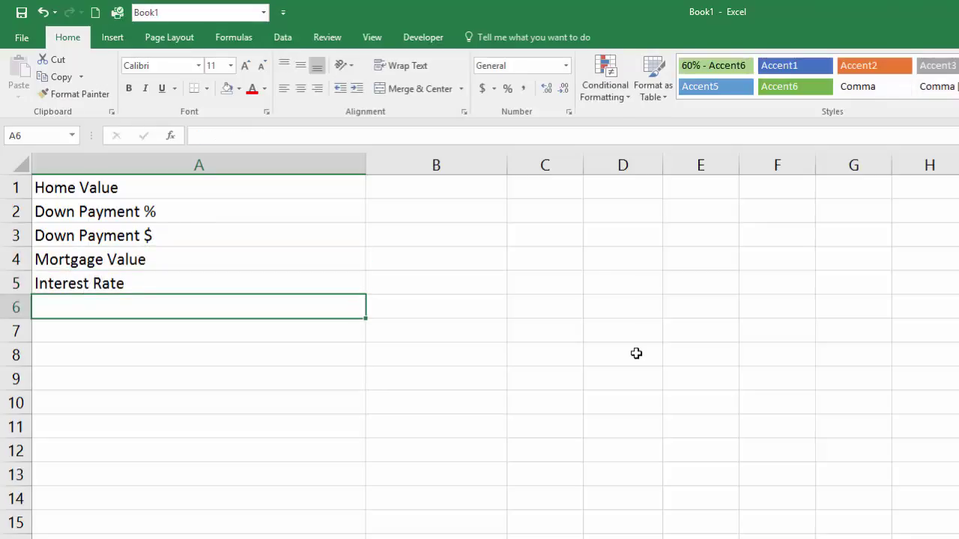
{"action": "type", "text": "Period on "}
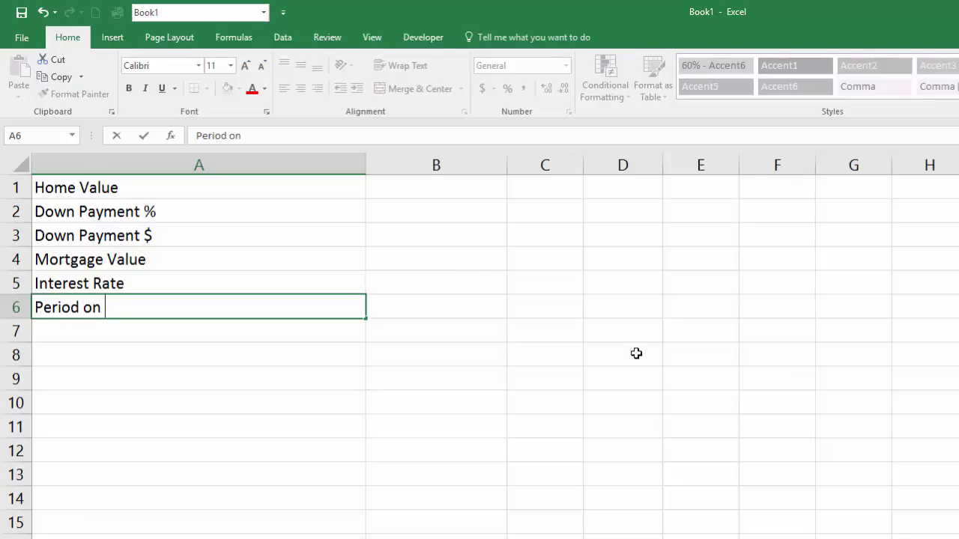
{"action": "type", "text": "Loan"}
{"action": "key", "text": "Return"}
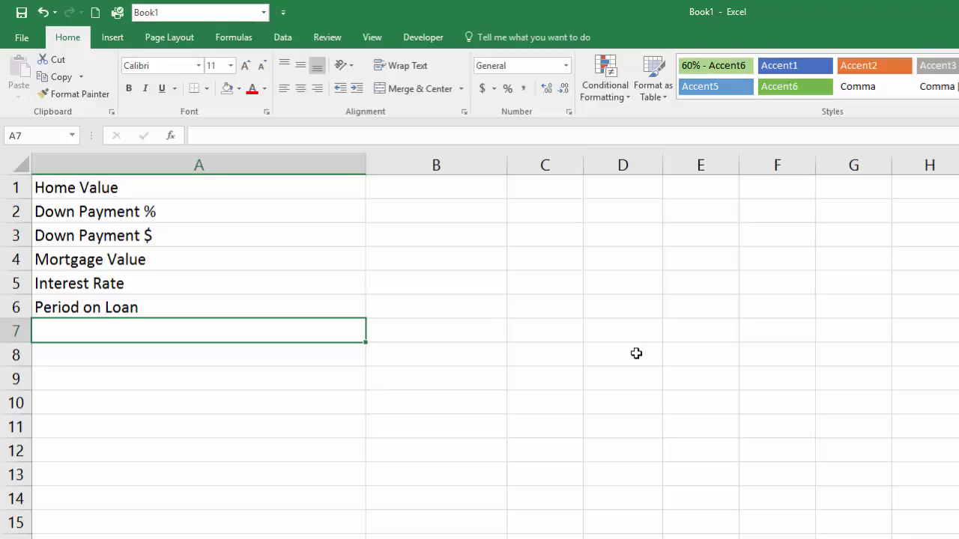
Add the labels Monthly Payment in cell A7 and Extra Payment in cell A8
{"action": "type", "text": "Monthly "}
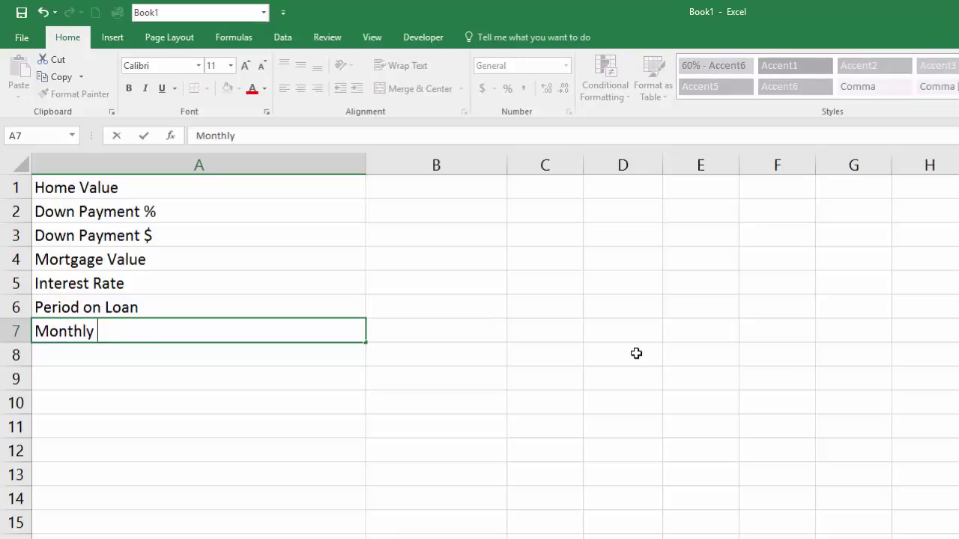
{"action": "type", "text": "Payment"}
{"action": "key", "text": "Return"}
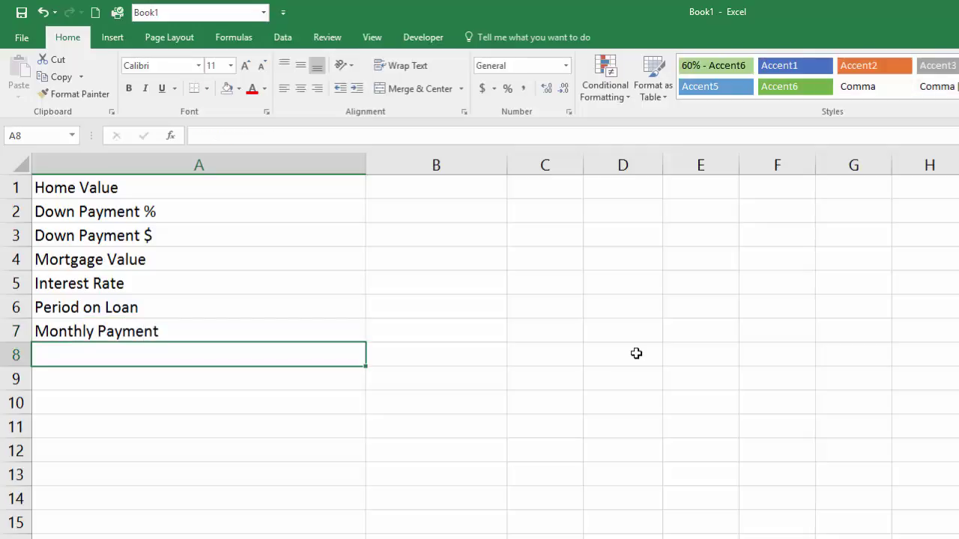
{"action": "type", "text": "Extra Paym"}
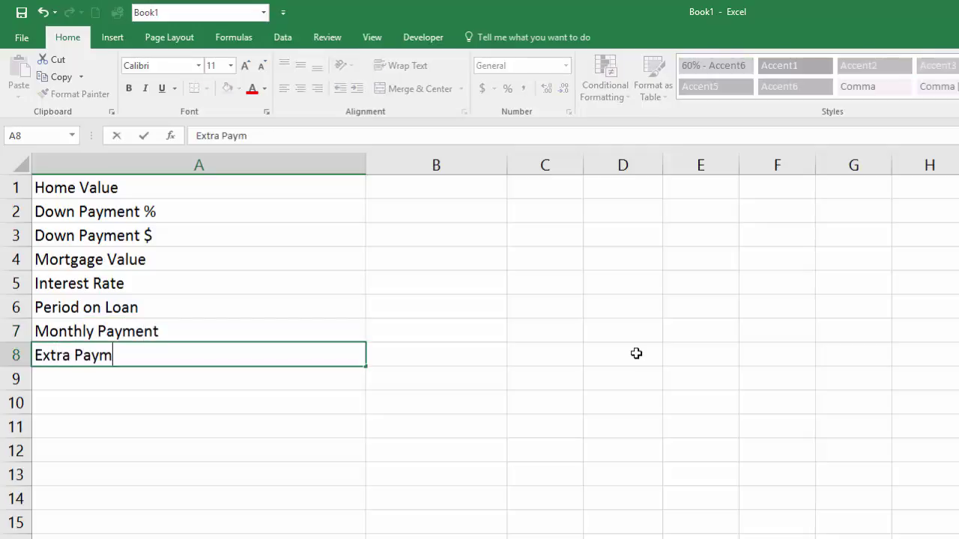
{"action": "type", "text": "ent"}
{"action": "key", "text": "Return"}
Enter a home value of 200,000 in cell B1, beside the Home Value label
{"action": "key", "text": "Up"}
{"action": "key", "text": "Right"}
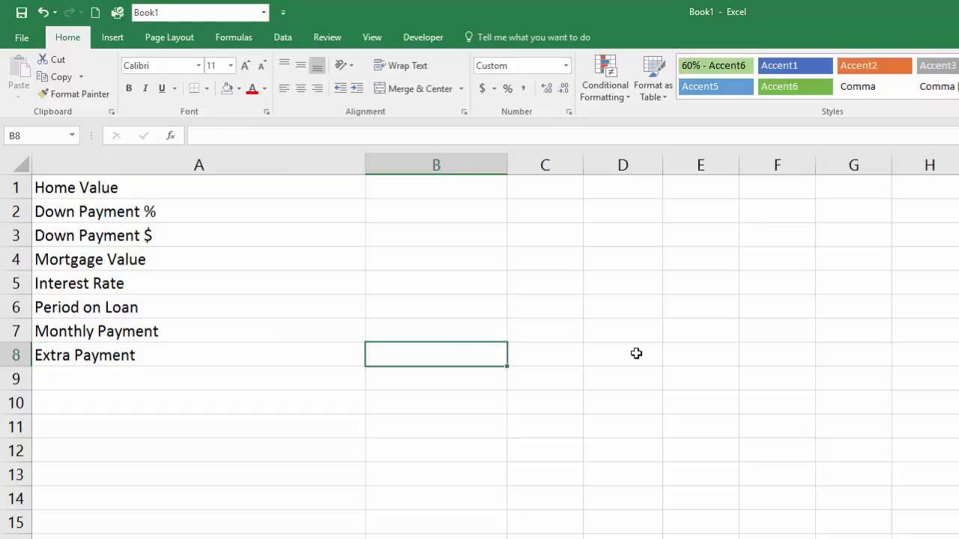
{"action": "key", "text": "Up"}
{"action": "key", "text": "Up"}
{"action": "key", "text": "Up"}
{"action": "key", "text": "Up"}
{"action": "key", "text": "Up"}
{"action": "key", "text": "Up"}
{"action": "key", "text": "Up"}
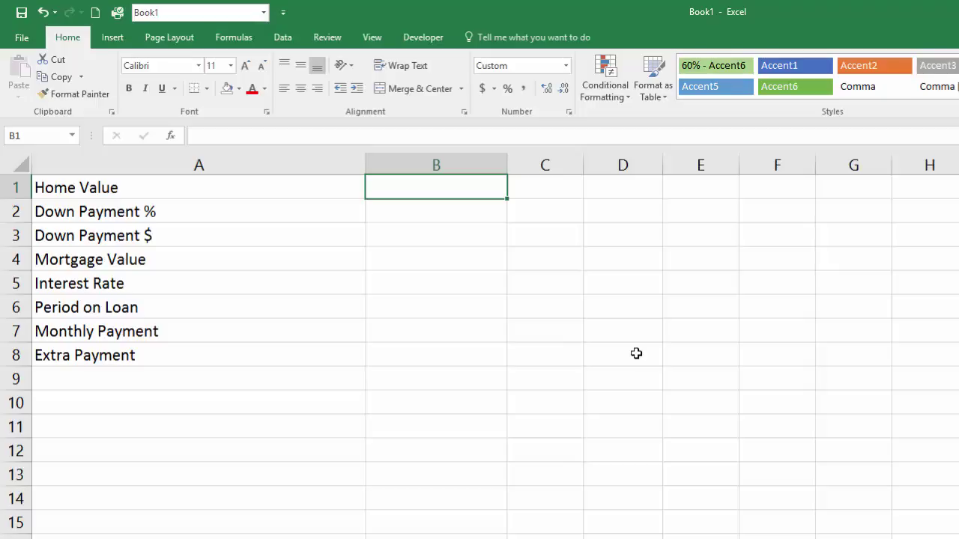
{"action": "type", "text": "200"}
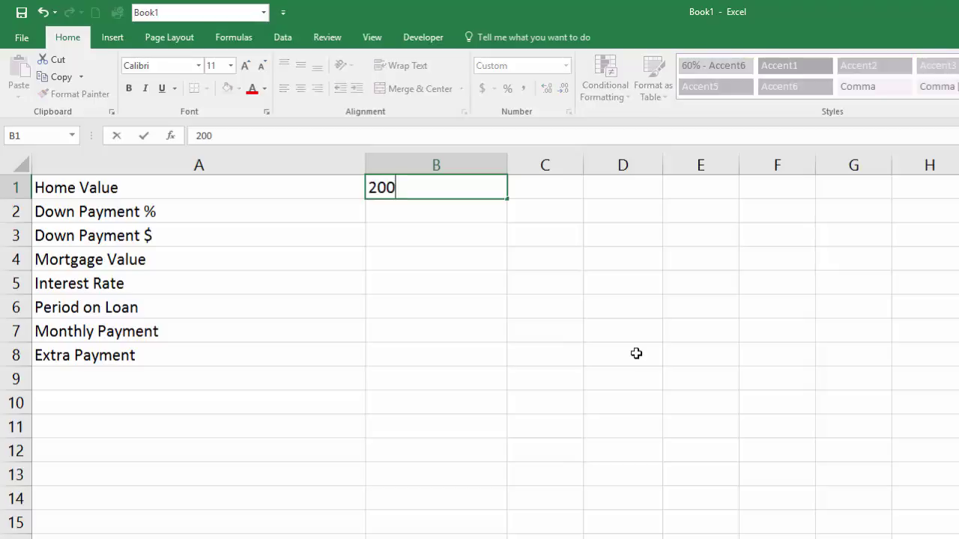
{"action": "type", "text": ",0000"}
{"action": "key", "text": "Return"}
{"action": "key", "text": "Up"}
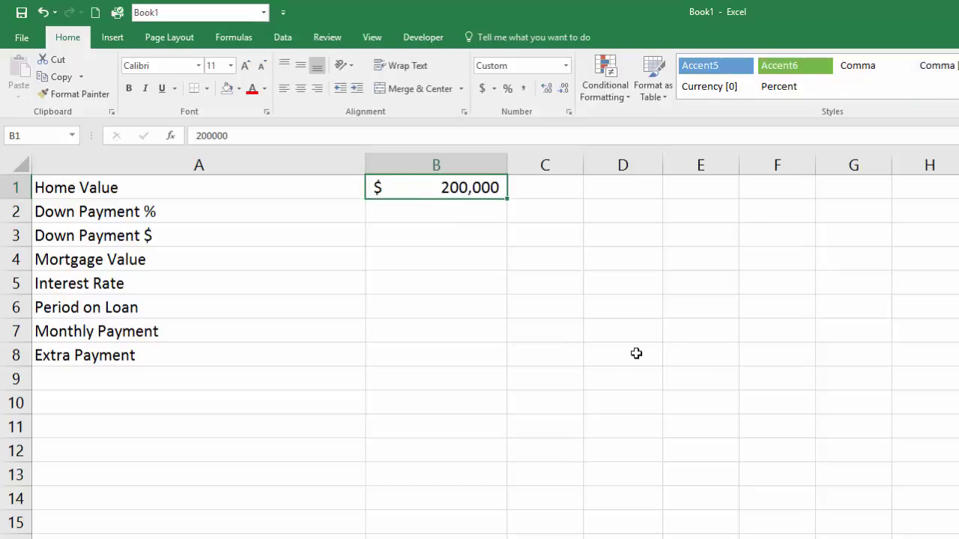
Set the down payment percentage in cell B2 to 20%
{"action": "key", "text": "Down"}
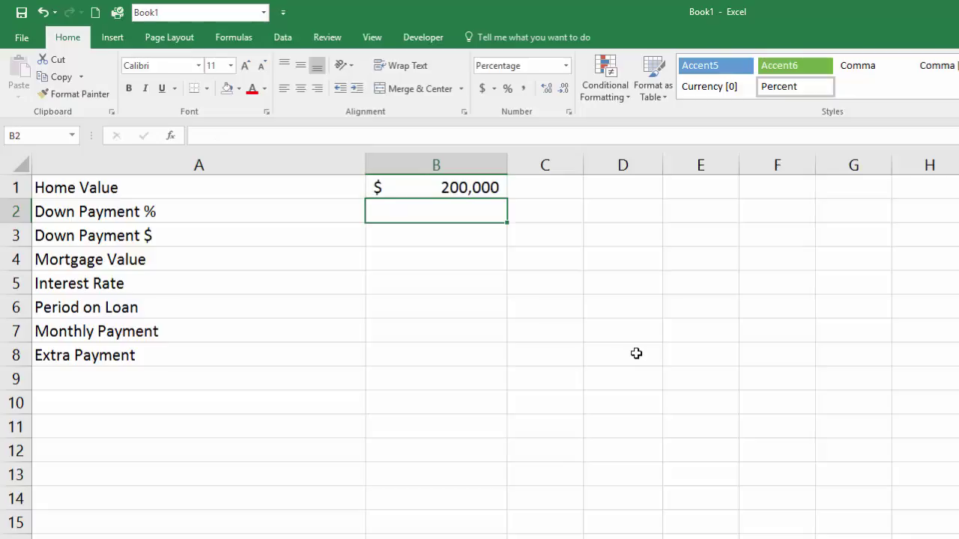
{"action": "type", "text": "20"}
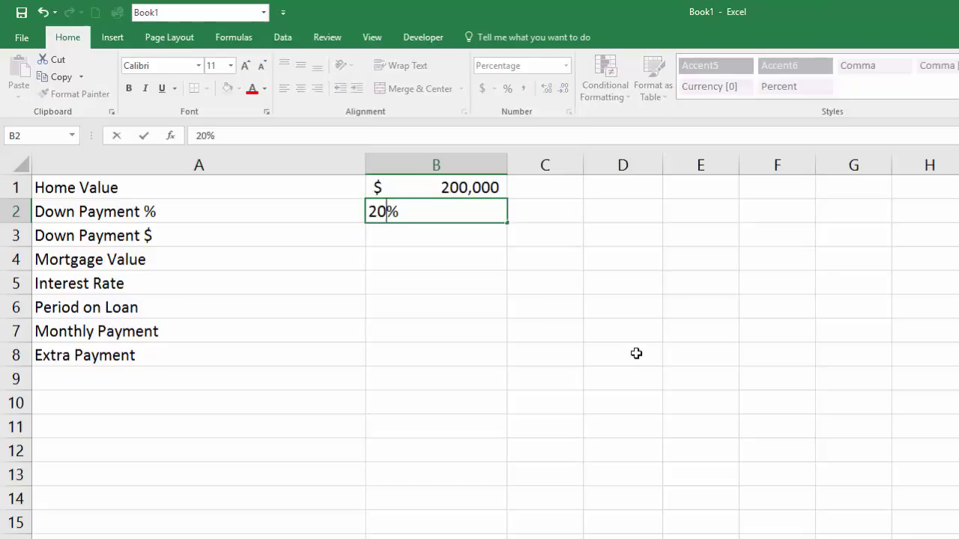
{"action": "key", "text": "Return"}
{"action": "key", "text": "Up"}
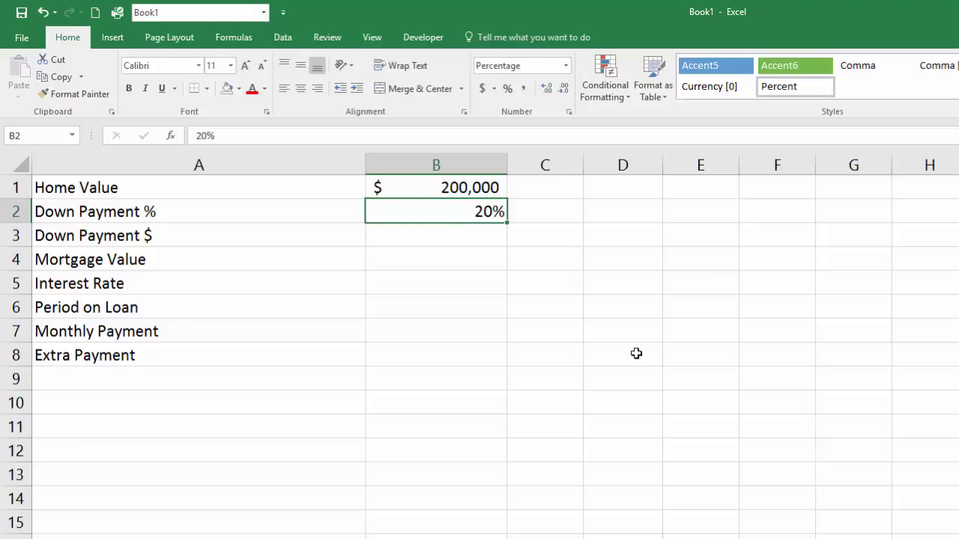
Calculate the dollar down payment in cell B3 with the formula =B2*B1 and review its cell references
{"action": "key", "text": "Down"}
{"action": "type", "text": "="}
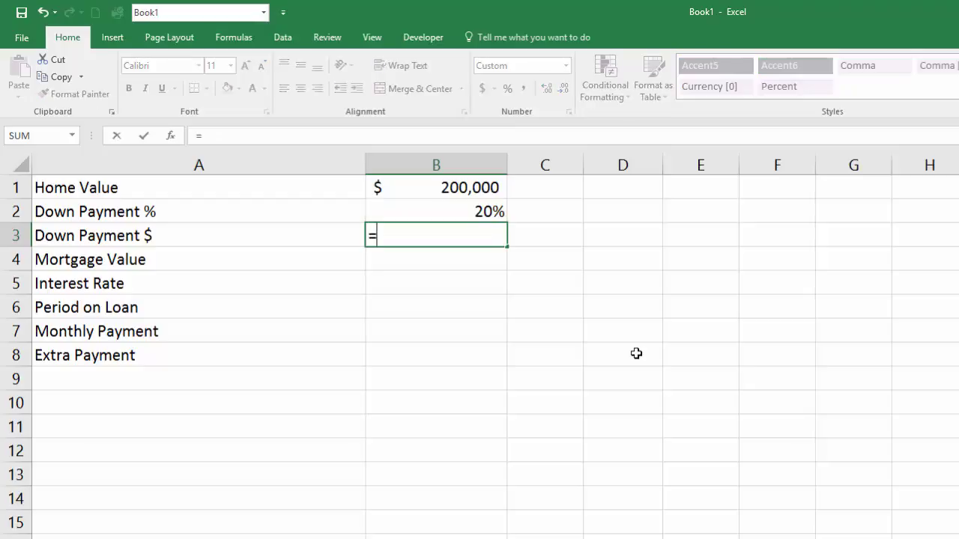
{"action": "key", "text": "Up"}
{"action": "type", "text": "*"}
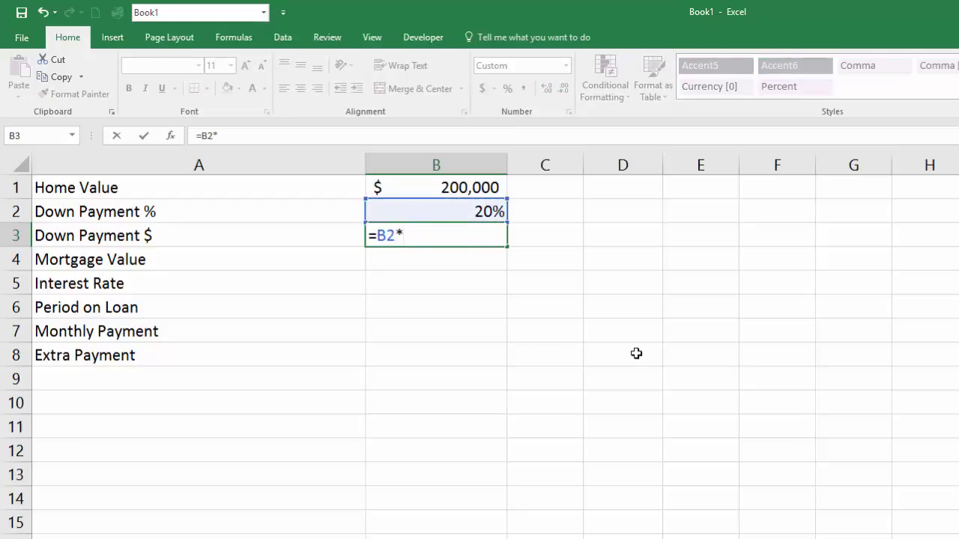
{"action": "key", "text": "Up"}
{"action": "key", "text": "Up"}
{"action": "key", "text": "Return"}
{"action": "key", "text": "Up"}
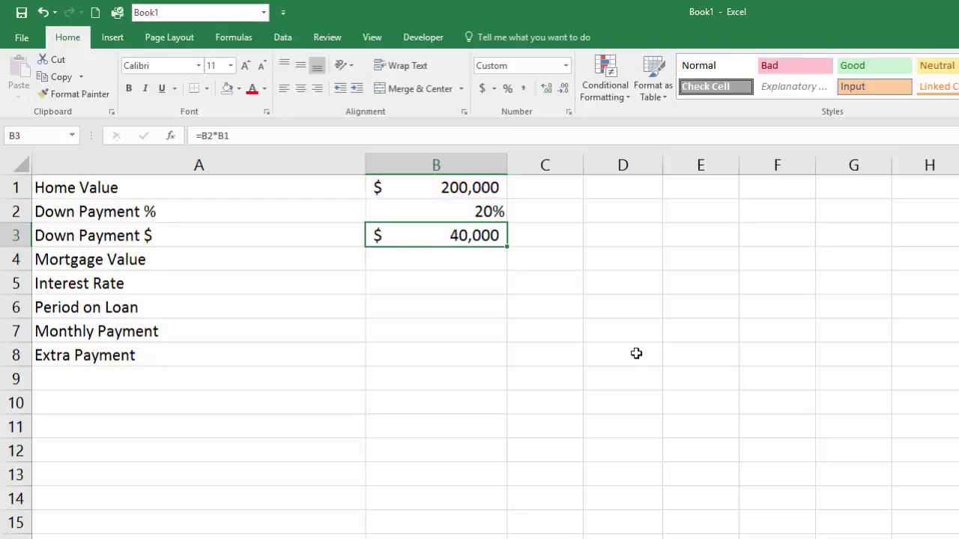
{"action": "double_click", "coordinate": [457, 236]}
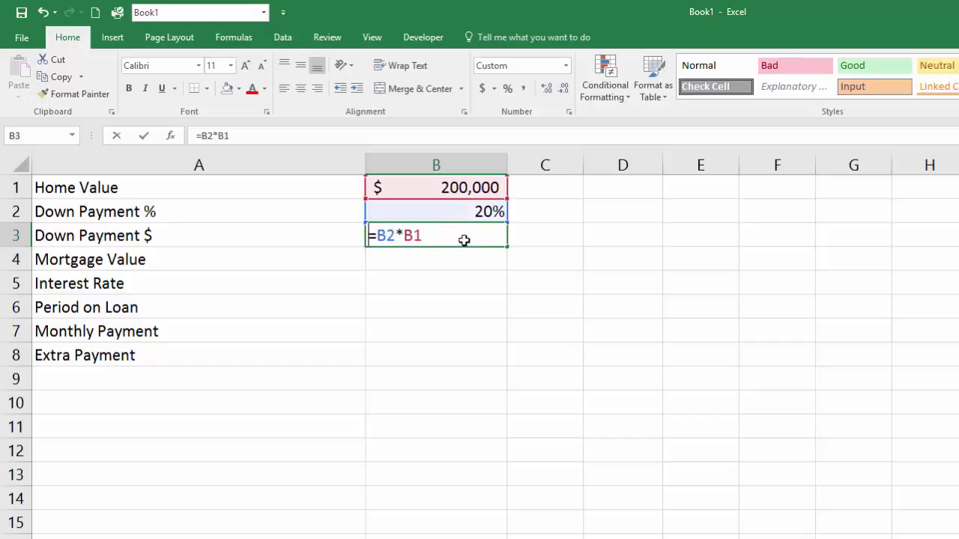
{"action": "key", "text": "Return"}
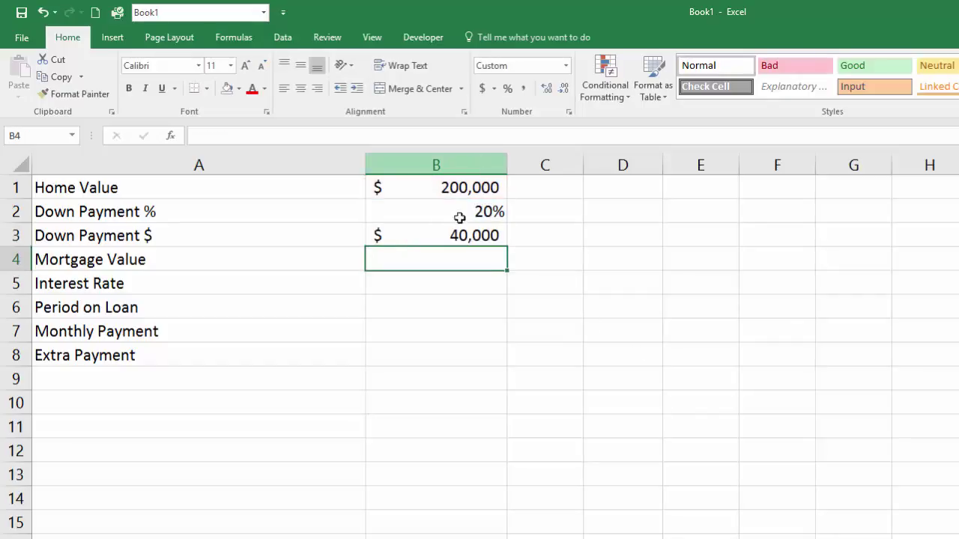
Calculate the mortgage value in cell B4 by subtracting the down payment from the home value with =B1-B3
{"action": "type", "text": "="}
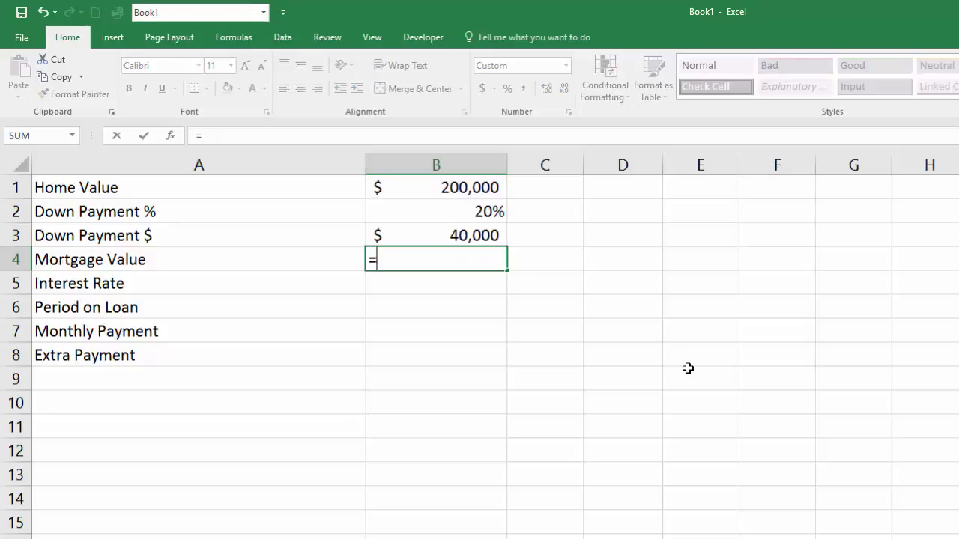
{"action": "key", "text": "Up"}
{"action": "key", "text": "Up"}
{"action": "key", "text": "Up"}
{"action": "type", "text": "-"}
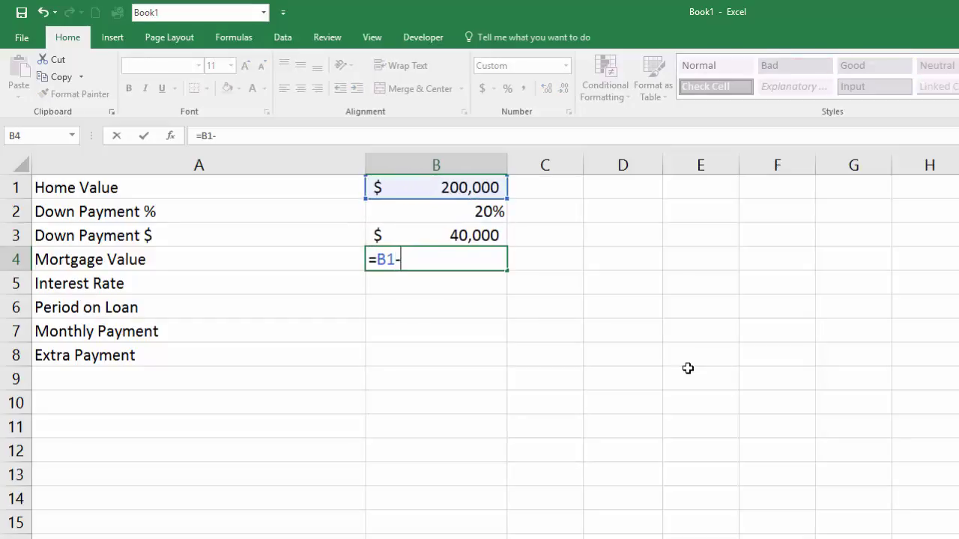
{"action": "key", "text": "Up"}
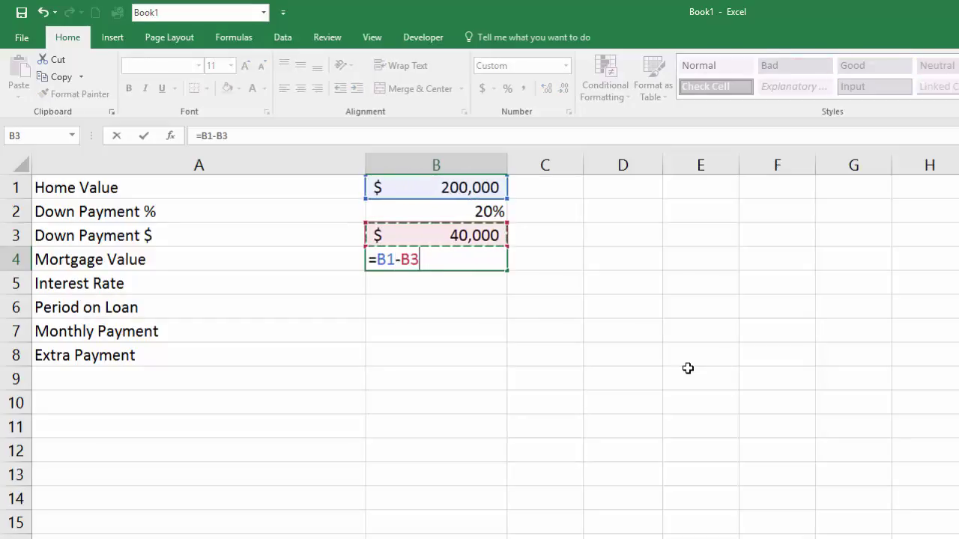
{"action": "key", "text": "Return"}
{"action": "key", "text": "Up"}
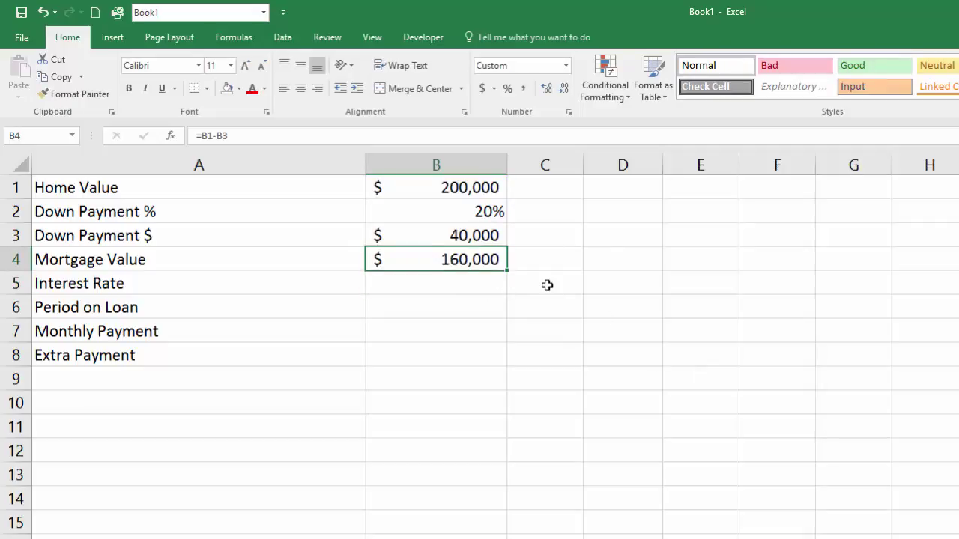
Set the interest rate in cell B5 to 4%
{"action": "key", "text": "Down"}
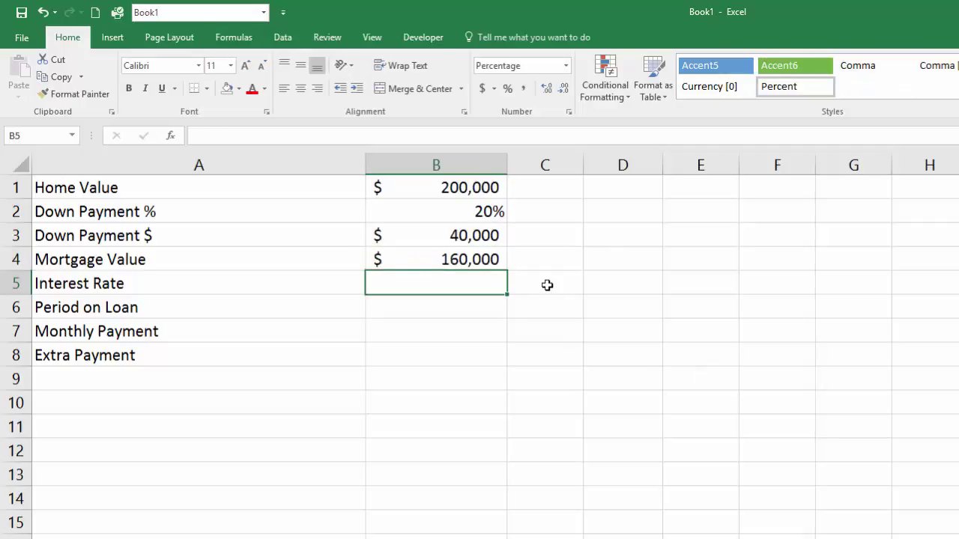
{"action": "type", "text": "4"}
{"action": "key", "text": "Return"}
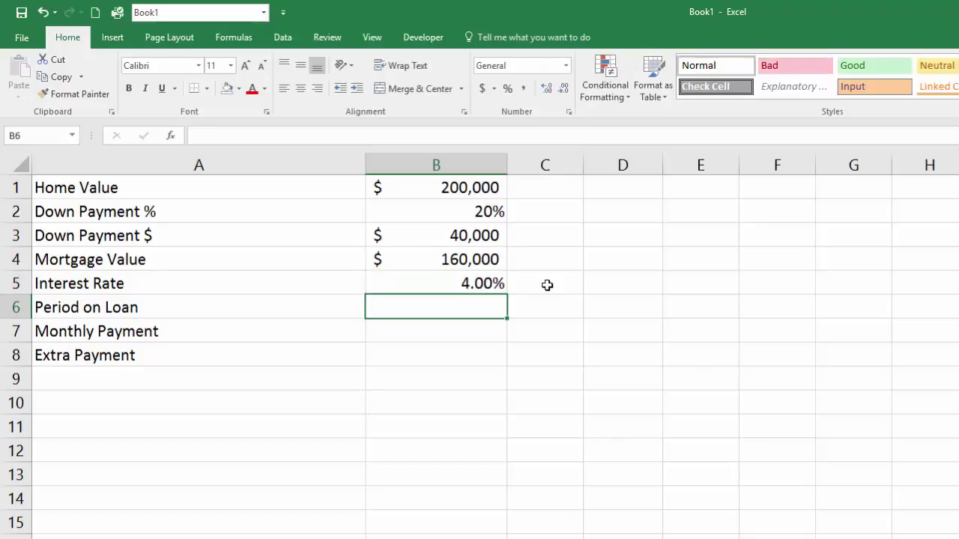
{"action": "key", "text": "Up"}
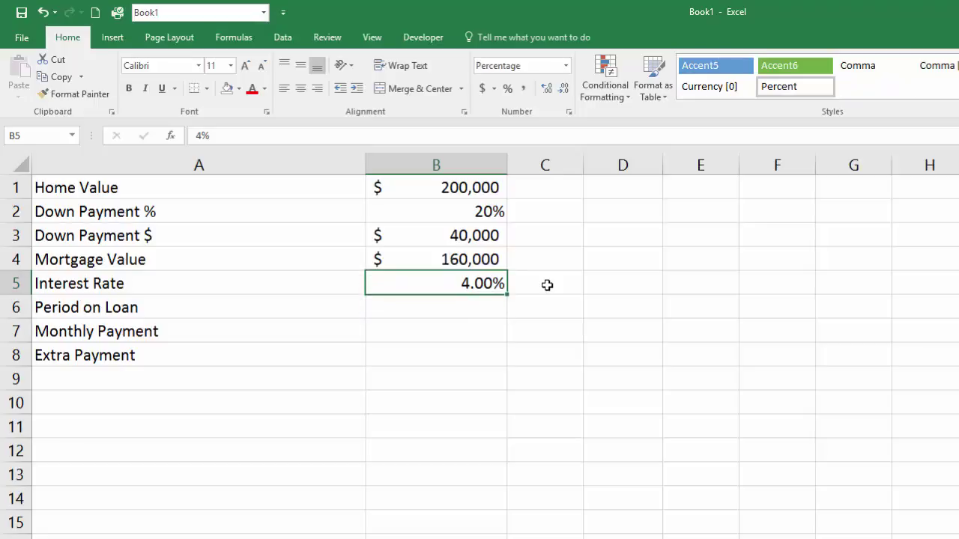
Set the loan period in cell B6 to 30 and format it with comma style and no decimals
{"action": "key", "text": "Return"}
{"action": "type", "text": "30"}
{"action": "key", "text": "Return"}
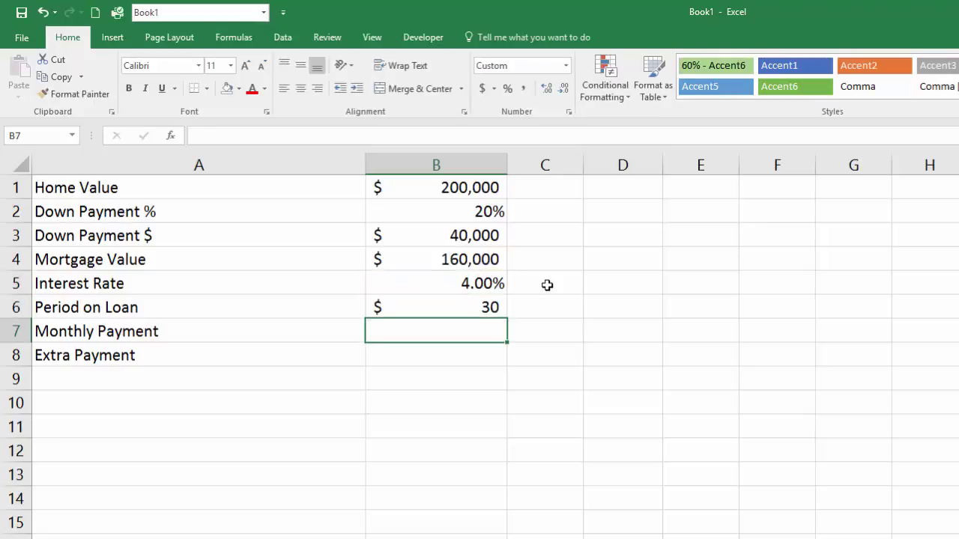
{"action": "key", "text": "Up"}
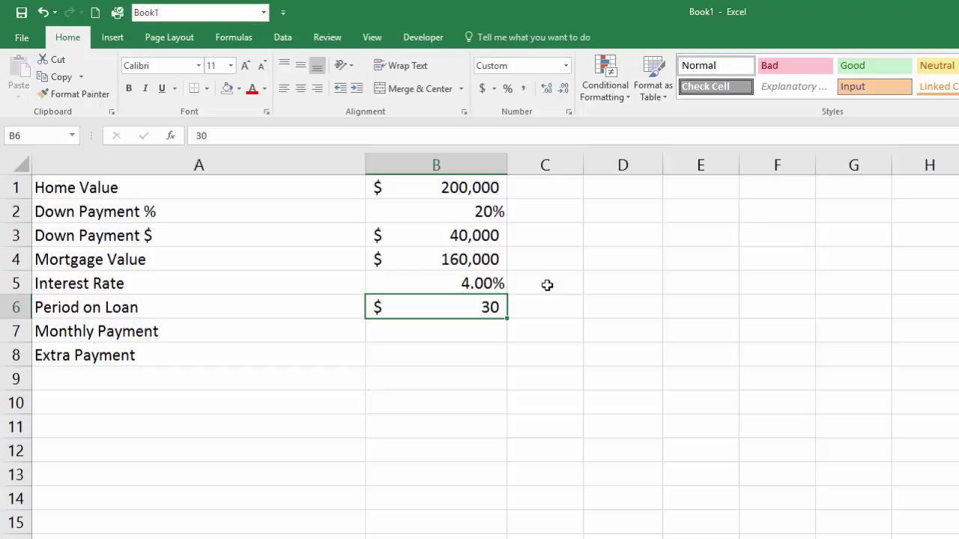
{"action": "left_click", "coordinate": [523, 89]}
{"action": "left_click", "coordinate": [562, 88]}
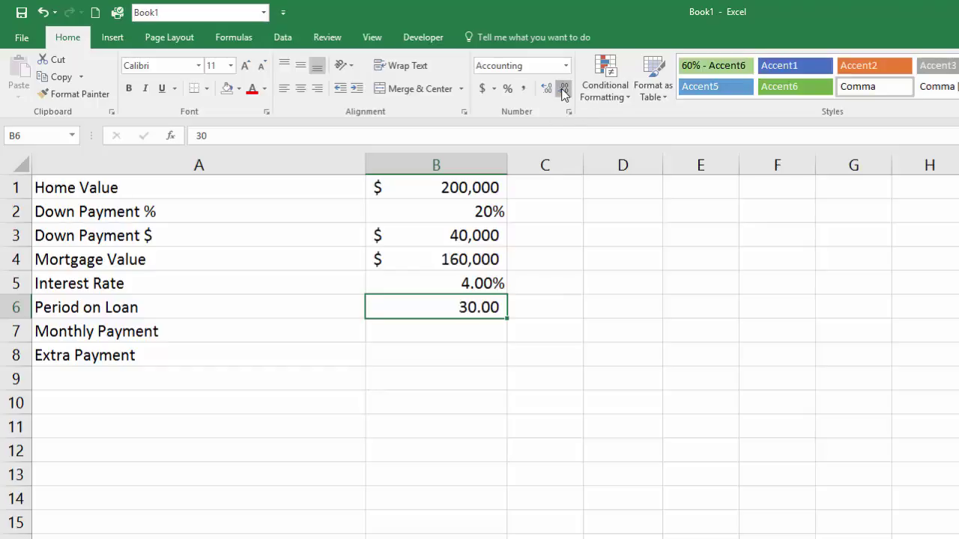
{"action": "left_click", "coordinate": [561, 88]}
Label the loan period's unit by entering Years in cell C6
{"action": "left_click", "coordinate": [472, 331]}
{"action": "key", "text": "Up"}
{"action": "key", "text": "Right"}
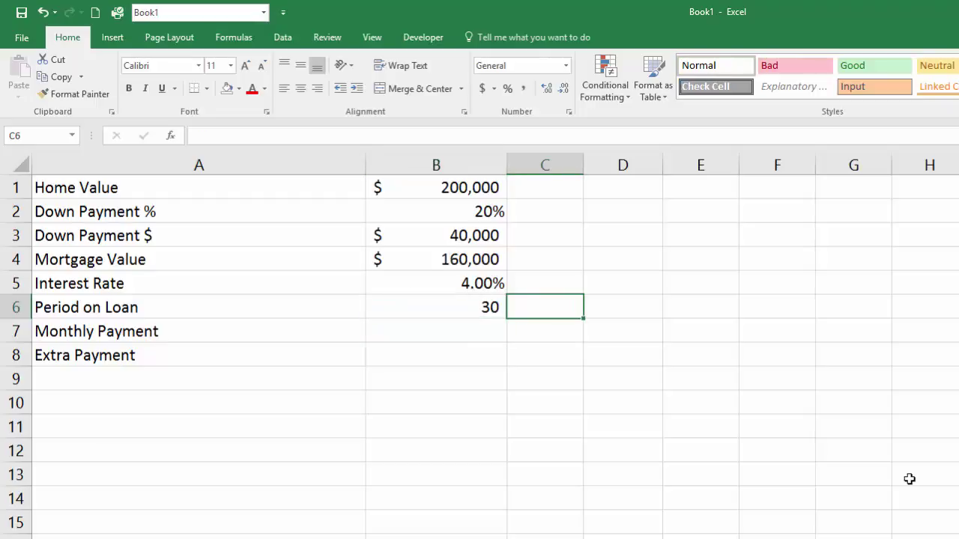
{"action": "type", "text": "Years"}
{"action": "key", "text": "Return"}
{"action": "key", "text": "Left"}
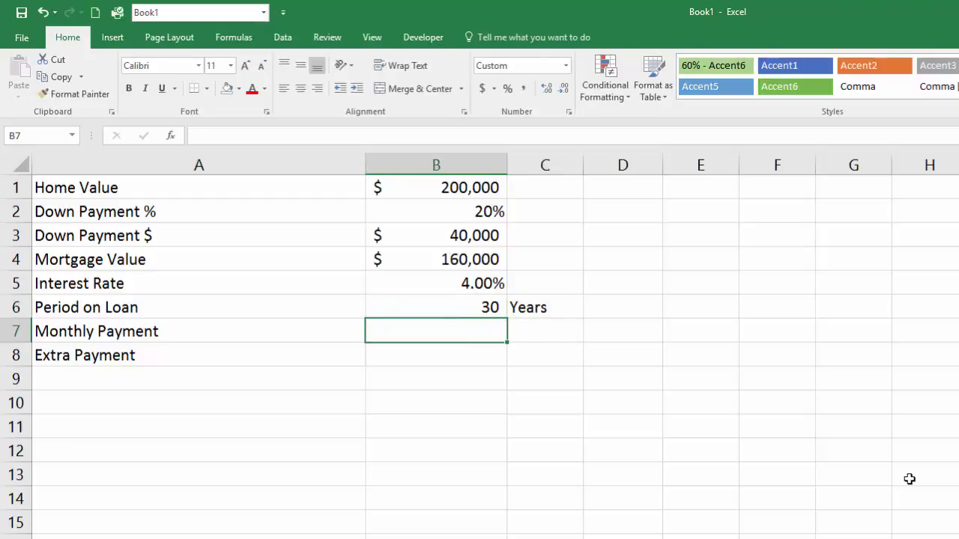
Begin a PMT formula for the monthly payment in cell B7, using B5/12 as the rate argument
{"action": "type", "text": "="}
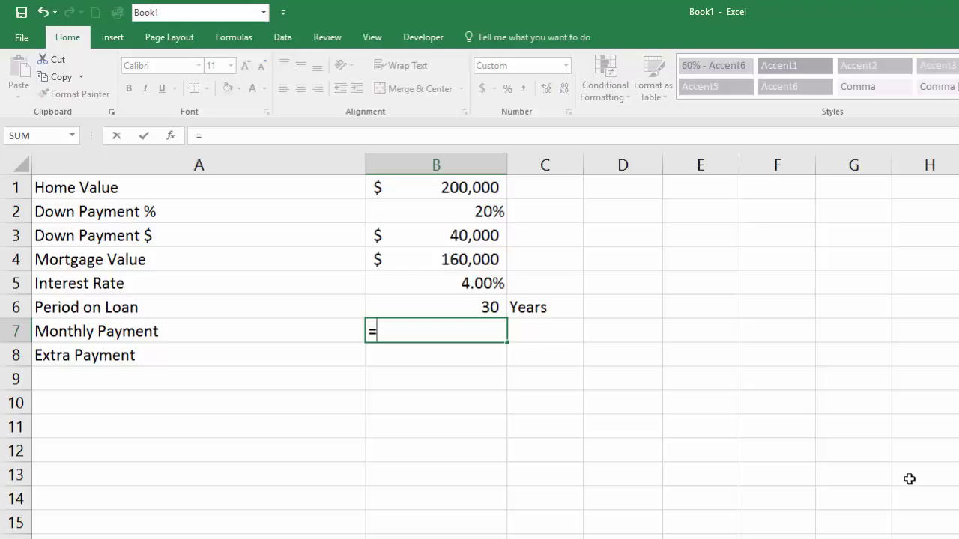
{"action": "type", "text": "pmt"}
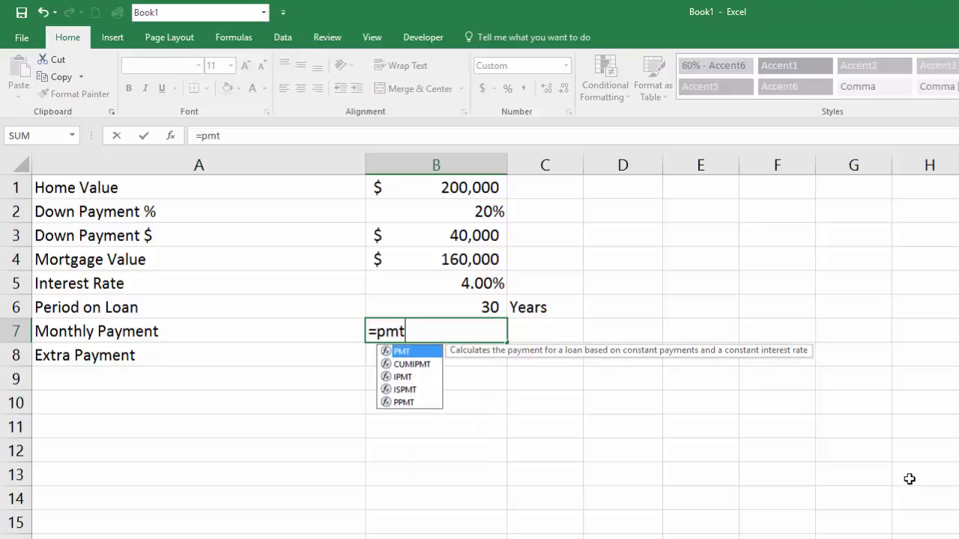
{"action": "type", "text": "("}
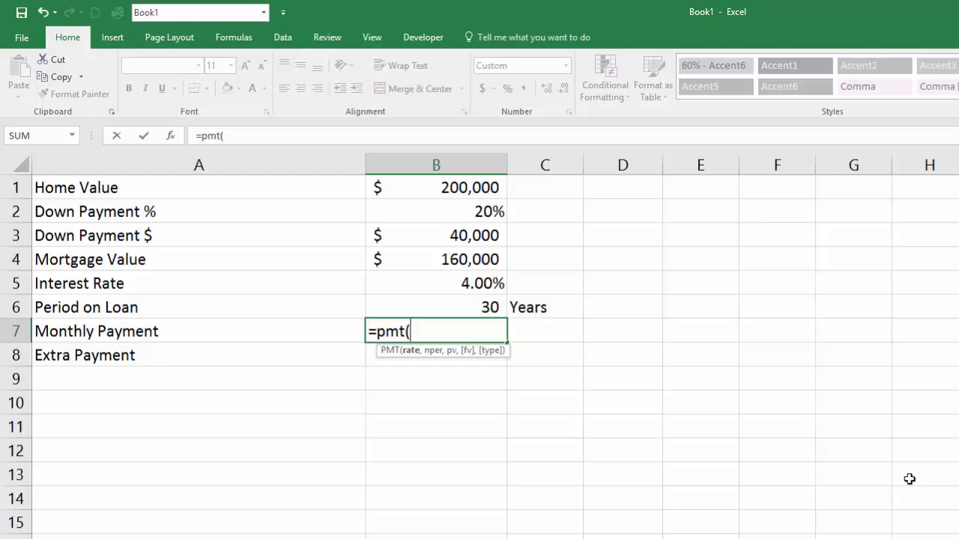
{"action": "key", "text": "Up"}
{"action": "key", "text": "Up"}
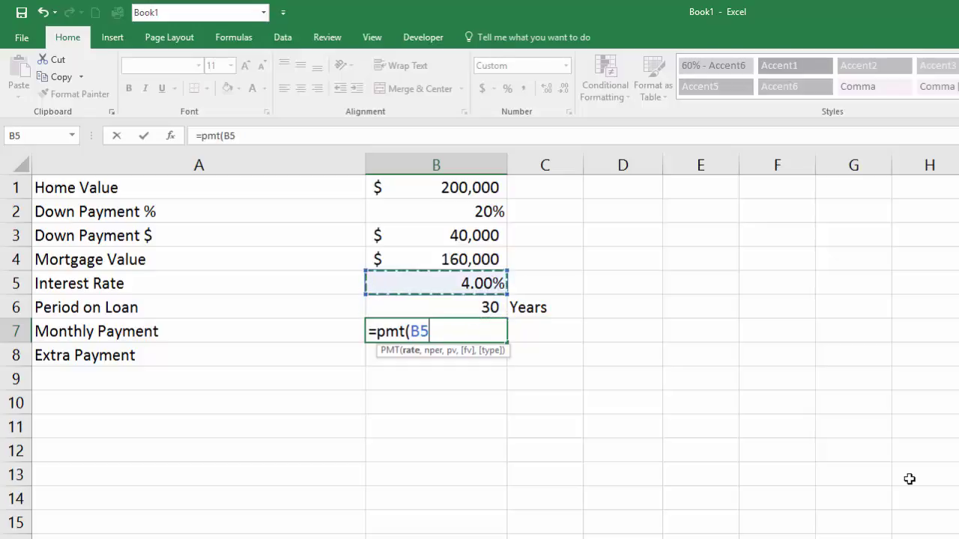
{"action": "type", "text": "//"}
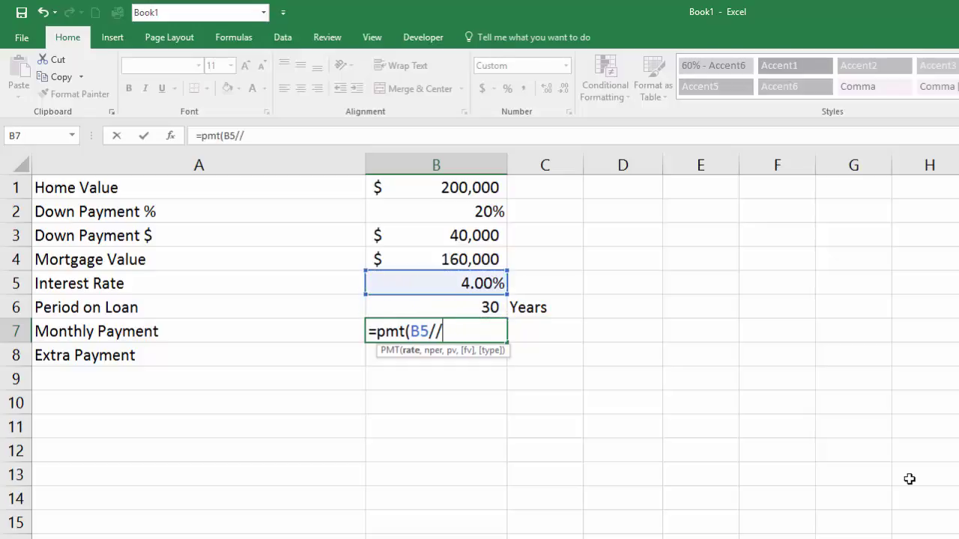
{"action": "key", "text": "BackSpace"}
{"action": "type", "text": "12,"}
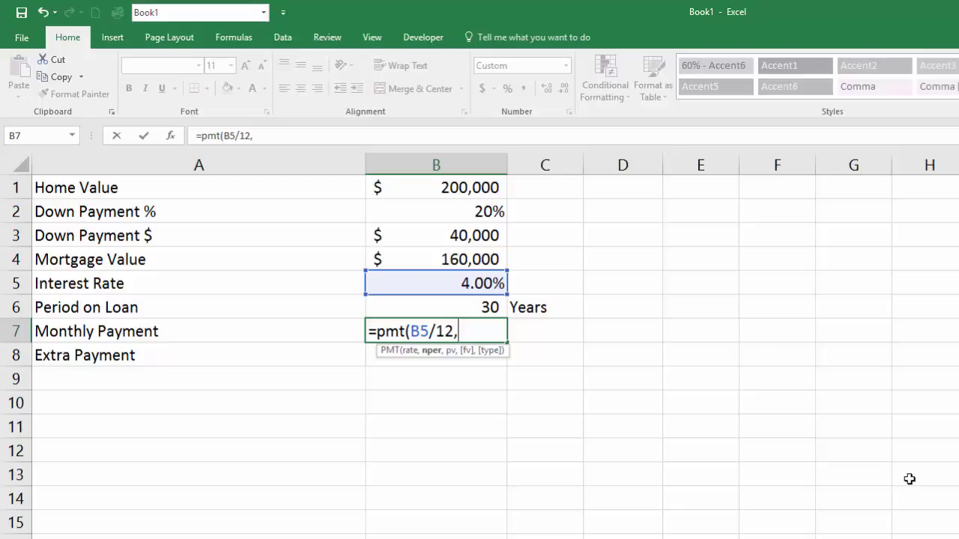
Complete the monthly payment formula with B6*12 as the number of periods and B4 as the present value
{"action": "left_click", "coordinate": [483, 308]}
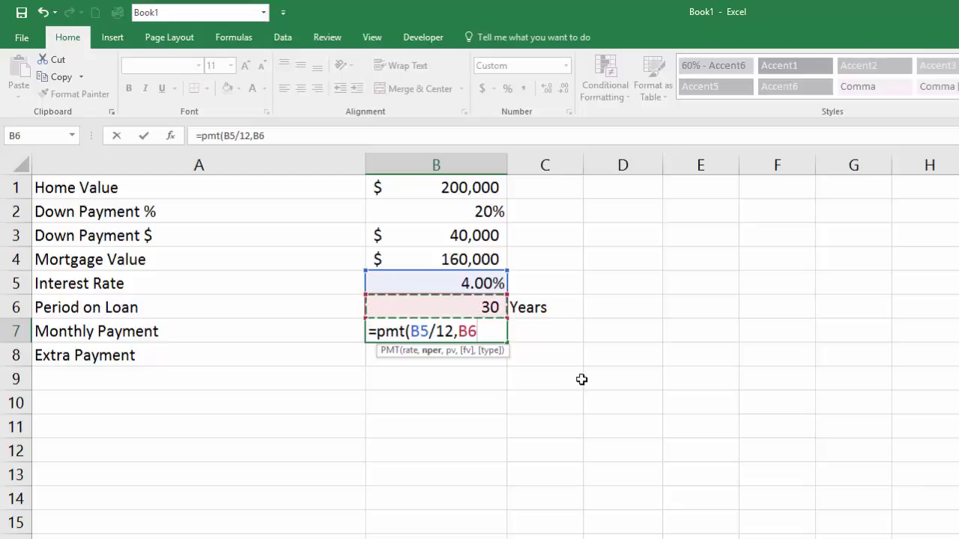
{"action": "type", "text": "*12"}
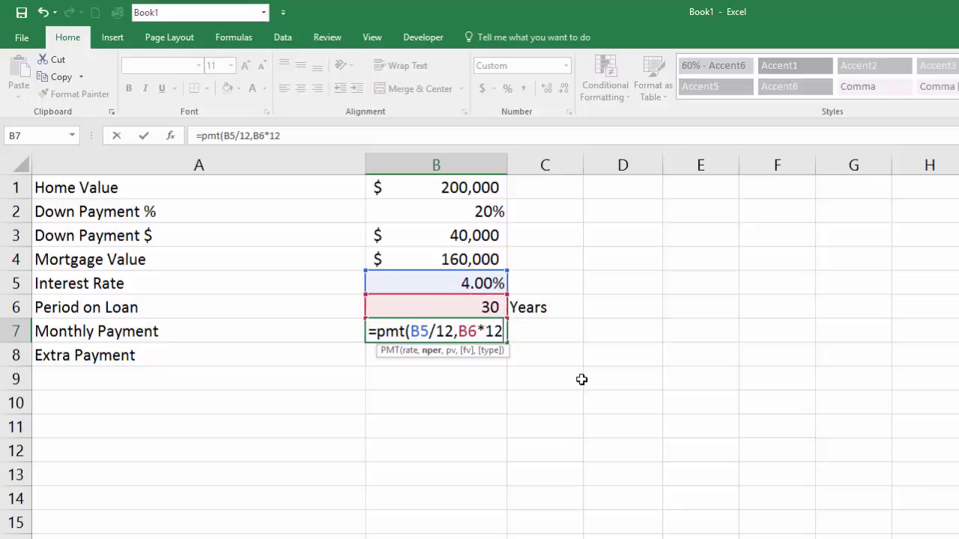
{"action": "type", "text": ","}
{"action": "left_click", "coordinate": [491, 259]}
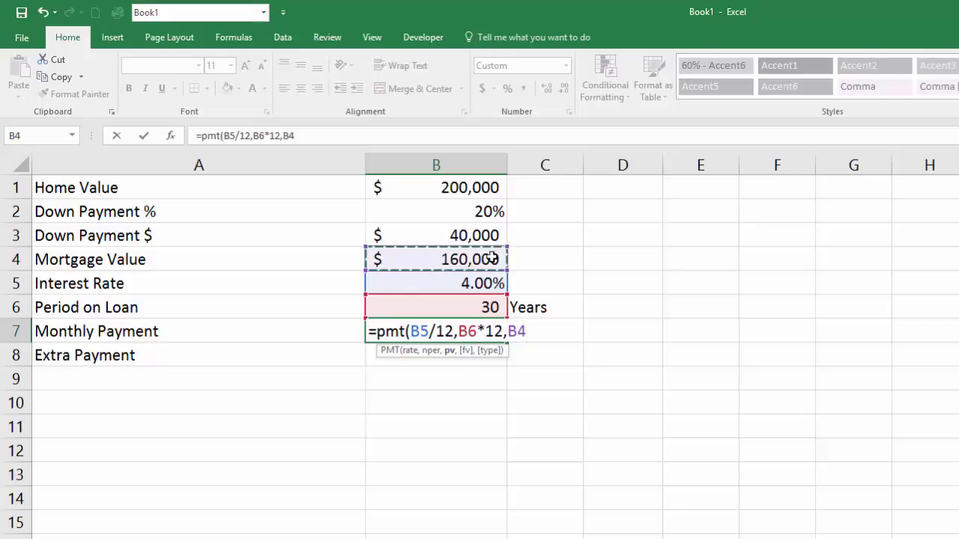
{"action": "type", "text": ")"}
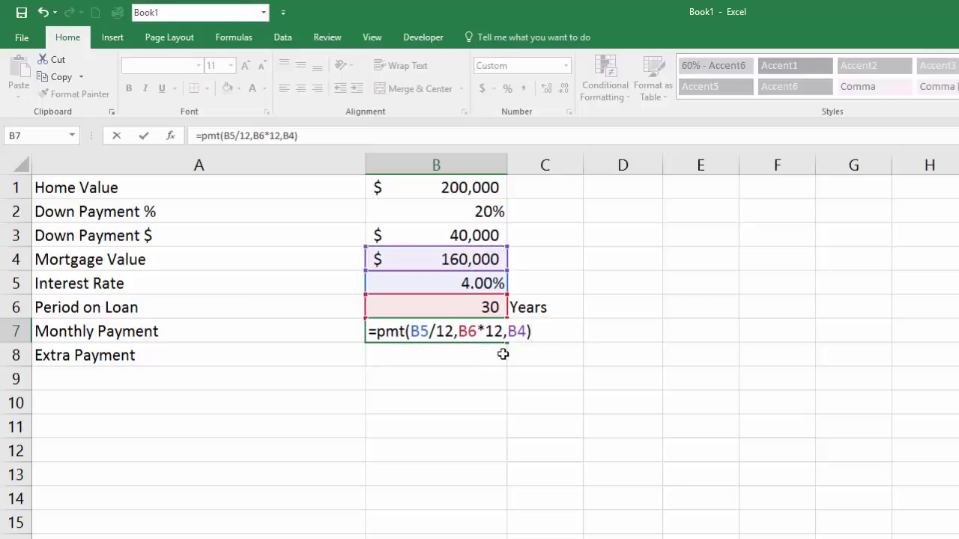
{"action": "key", "text": "Return"}
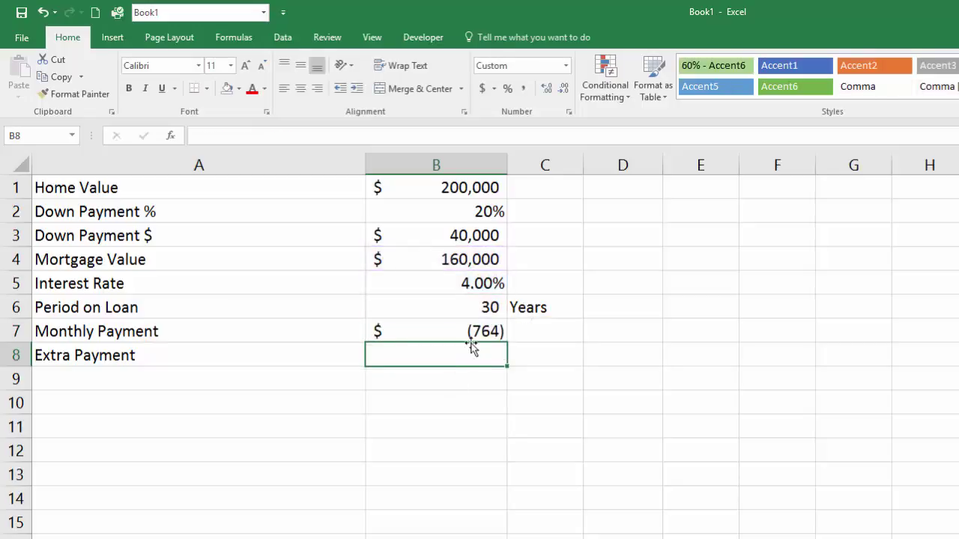
Negate the monthly payment formula in cell B7 to read =-PMT(B5/12,B6*12,B4) and review its references
{"action": "left_click", "coordinate": [473, 334]}
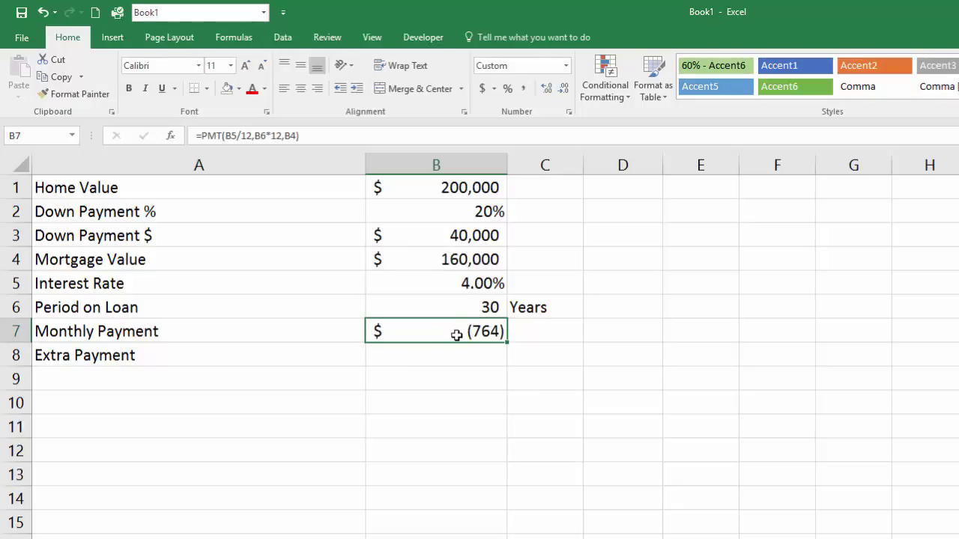
{"action": "double_click", "coordinate": [466, 332]}
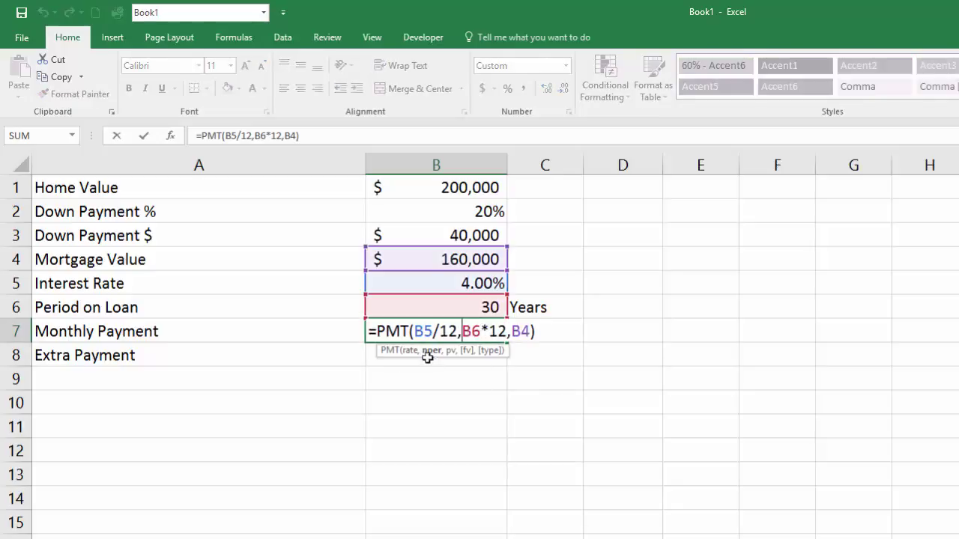
{"action": "type", "text": "-"}
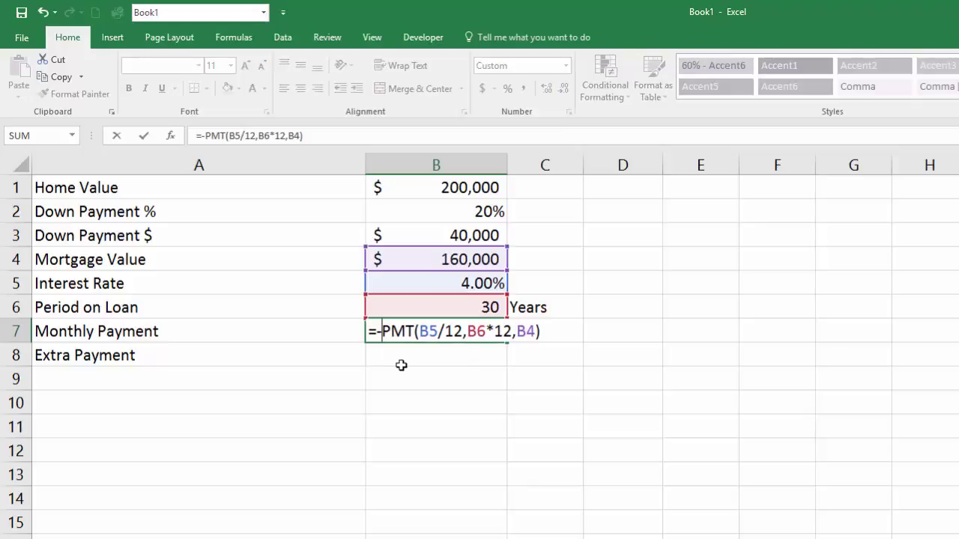
{"action": "key", "text": "Return"}
{"action": "key", "text": "Up"}
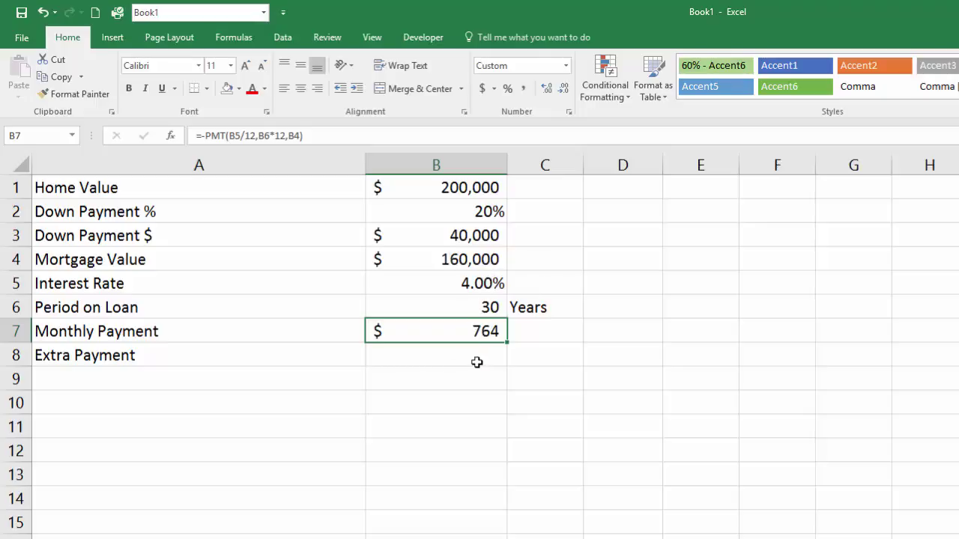
{"action": "double_click", "coordinate": [477, 331]}
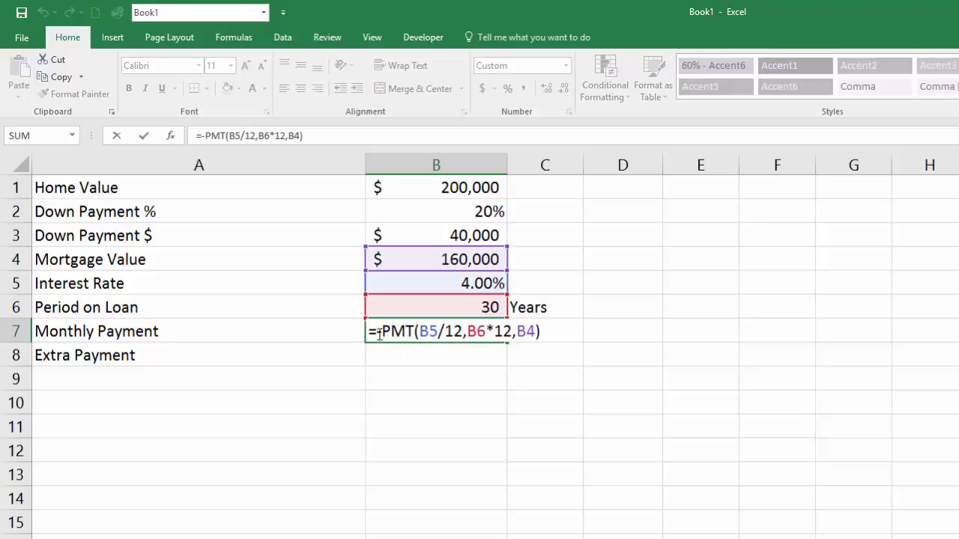
{"action": "key", "text": "Return"}
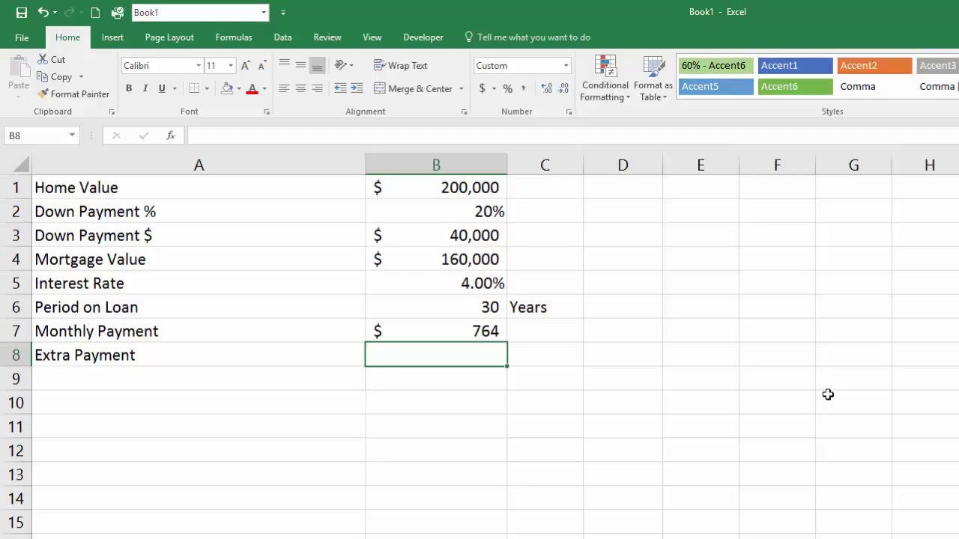
Set the extra payment in cell B8 to 50
{"action": "type", "text": "50"}
{"action": "key", "text": "Return"}
{"action": "key", "text": "Up"}
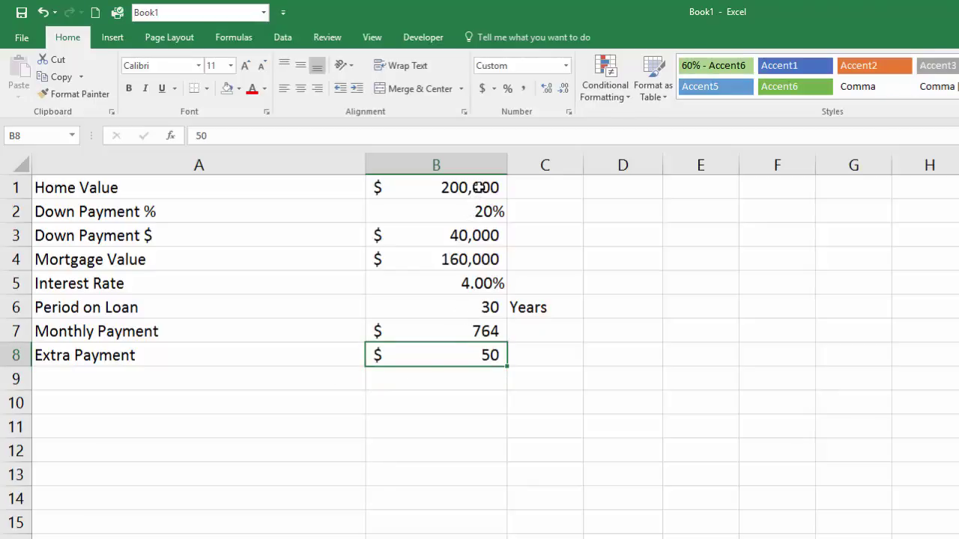
Shade the input cells B1:B2, B5:B6 and B8 with a gray fill
{"action": "left_click_drag", "start_coordinate": [479, 187], "coordinate": [487, 212]}
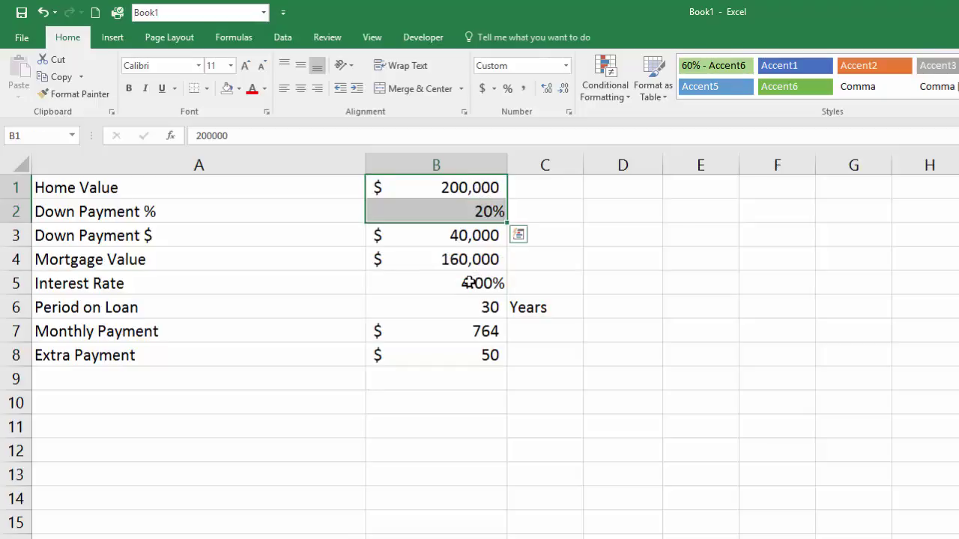
{"action": "left_click_drag", "start_coordinate": [468, 283], "coordinate": [469, 296]}
{"action": "left_click", "coordinate": [479, 353], "text": "ctrl"}
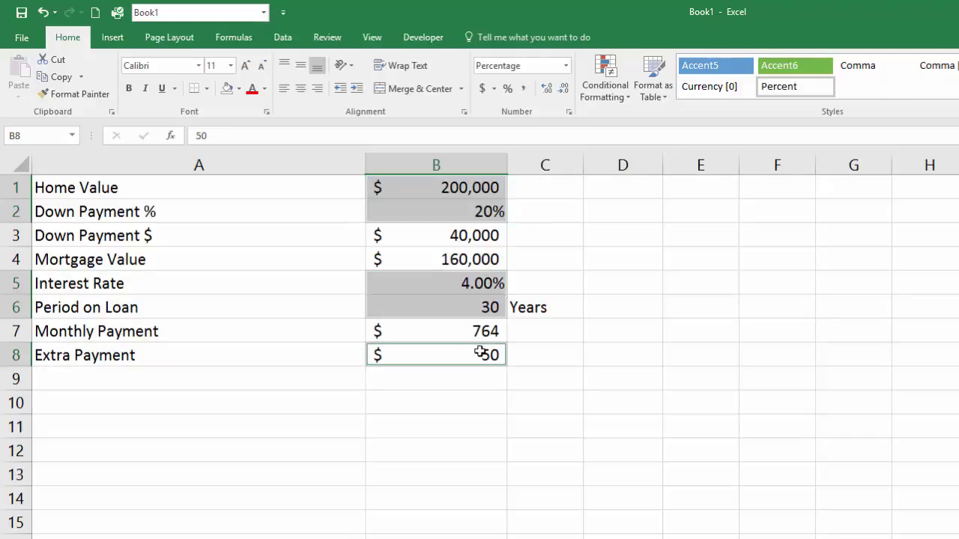
{"action": "left_click", "coordinate": [238, 88]}
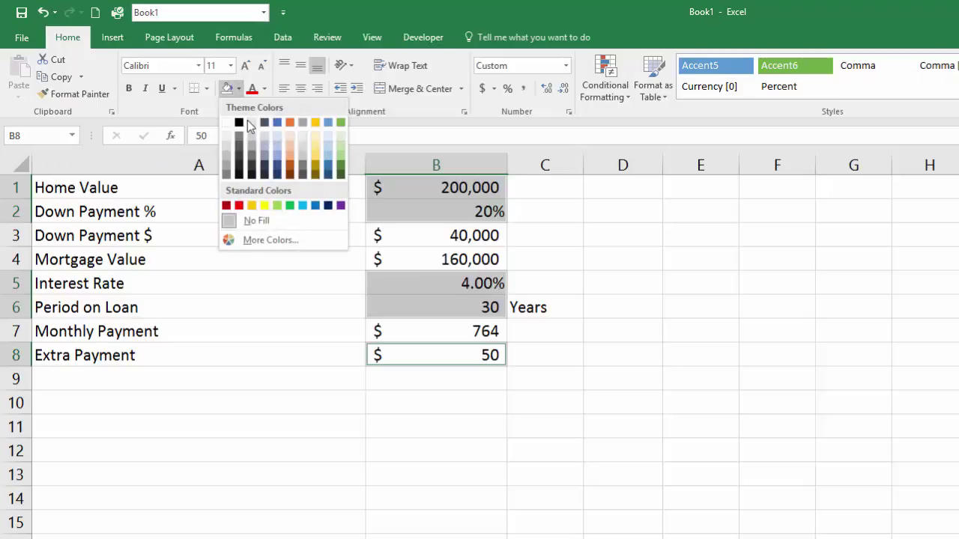
{"action": "left_click", "coordinate": [228, 164]}
{"action": "left_click", "coordinate": [537, 252]}
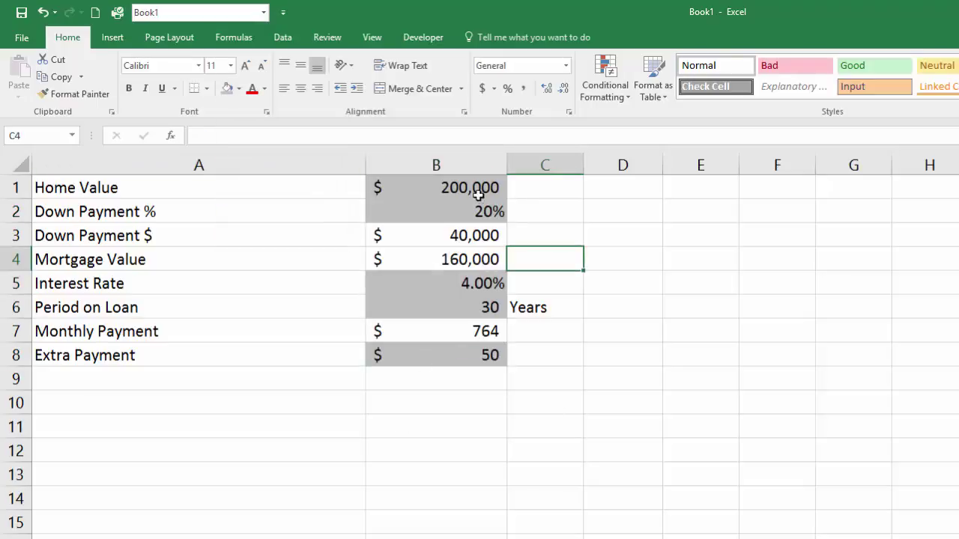
Compare the down payment percentage input in B2 with the dollar down payment formula in B3 and examine its referenced cells
{"action": "left_click", "coordinate": [492, 235]}
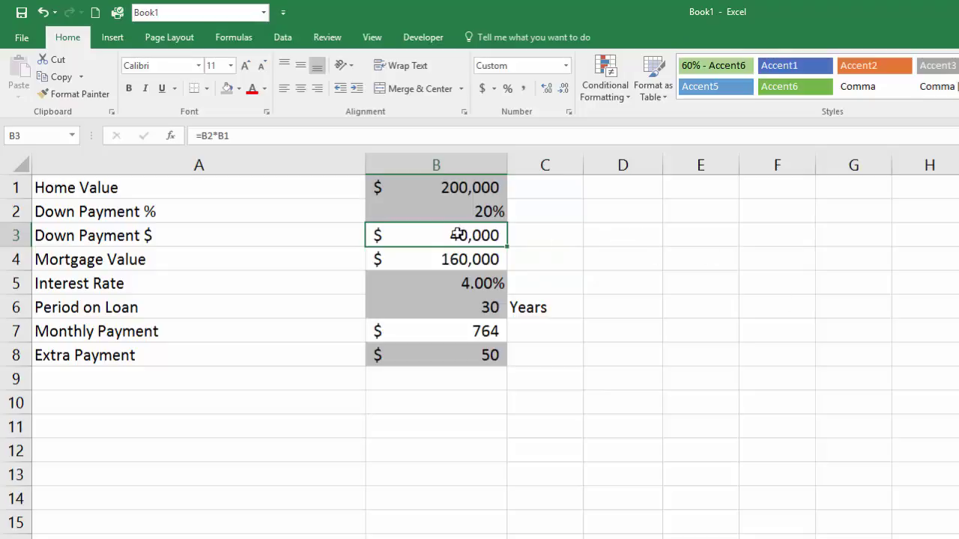
{"action": "left_click", "coordinate": [481, 213]}
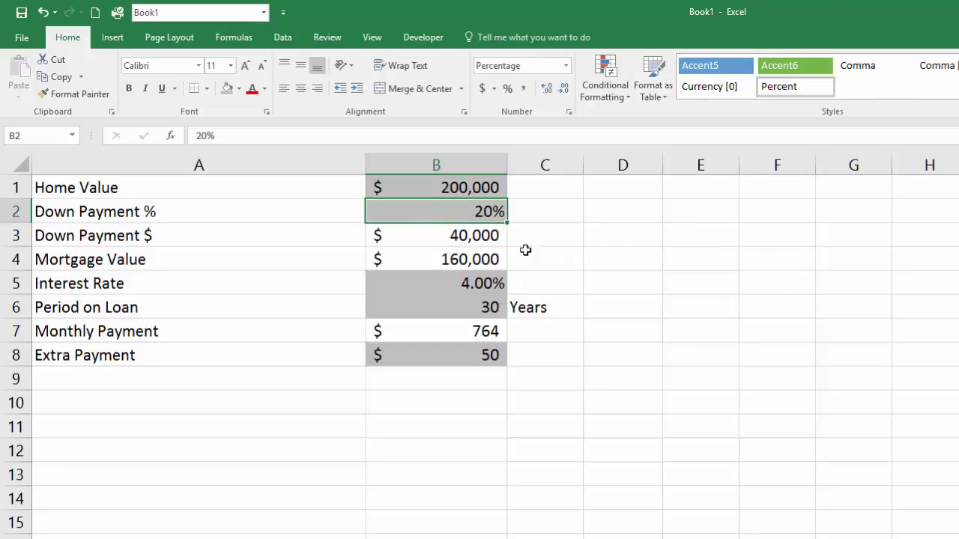
{"action": "left_click", "coordinate": [492, 234]}
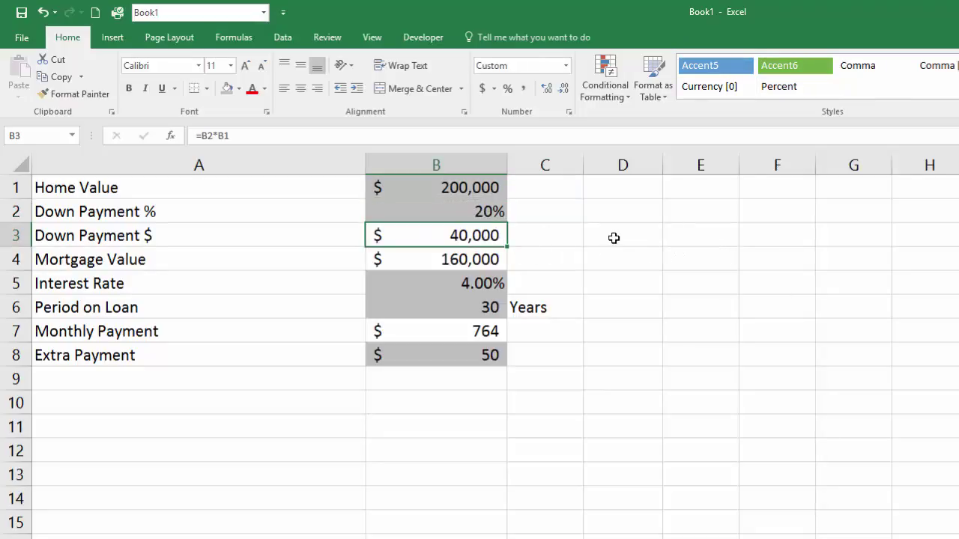
{"action": "left_click", "coordinate": [488, 209]}
{"action": "double_click", "coordinate": [487, 237]}
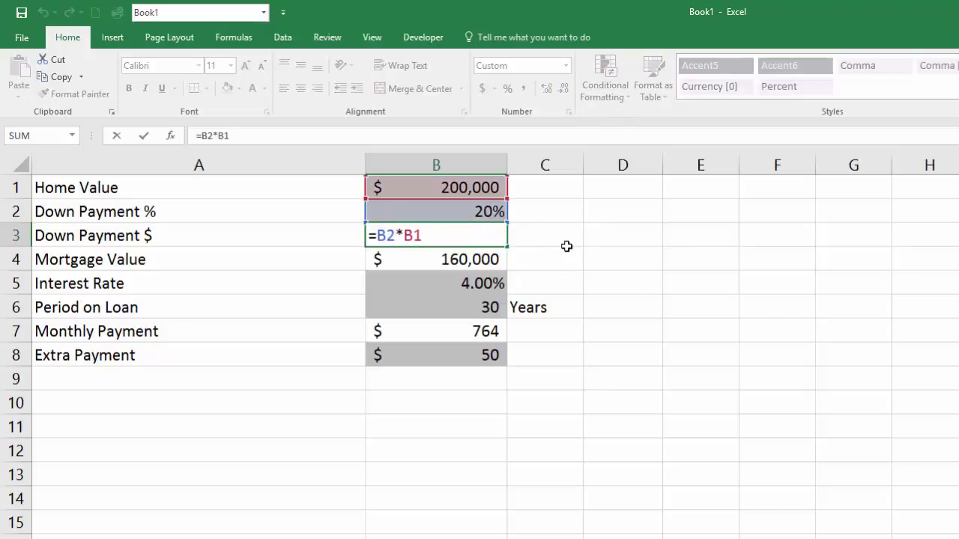
{"action": "key", "text": "Return"}
Test a 5% down payment in B2 and set the percentage back to 20%
{"action": "left_click", "coordinate": [485, 213]}
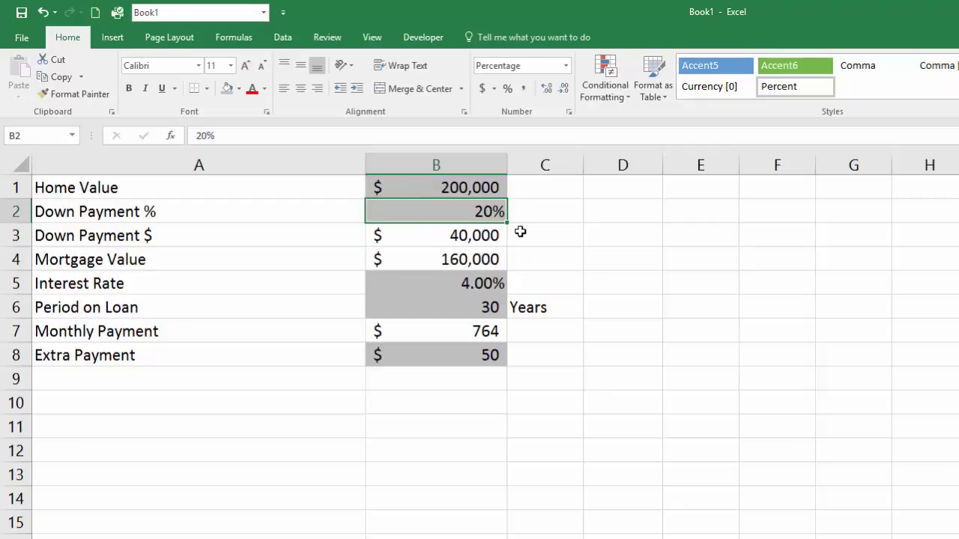
{"action": "type", "text": "5"}
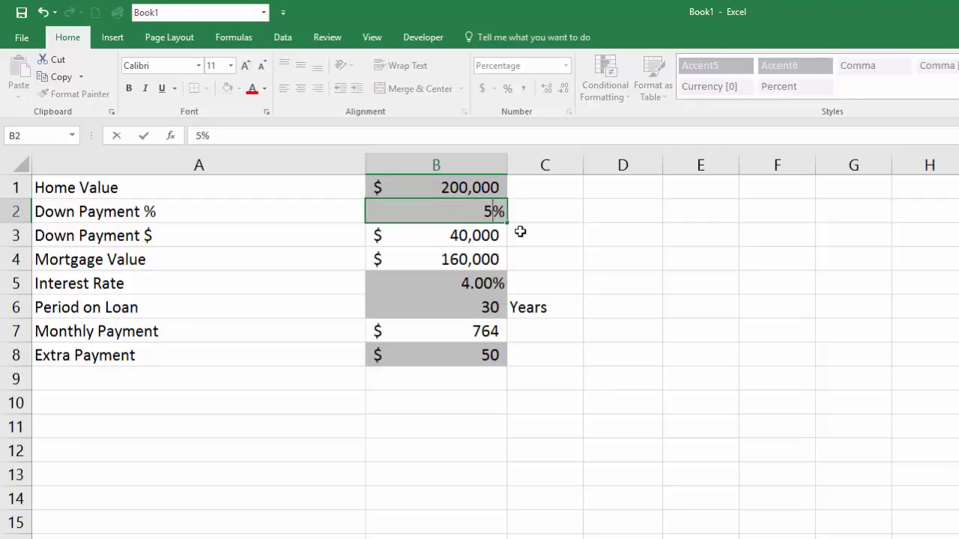
{"action": "key", "text": "Return"}
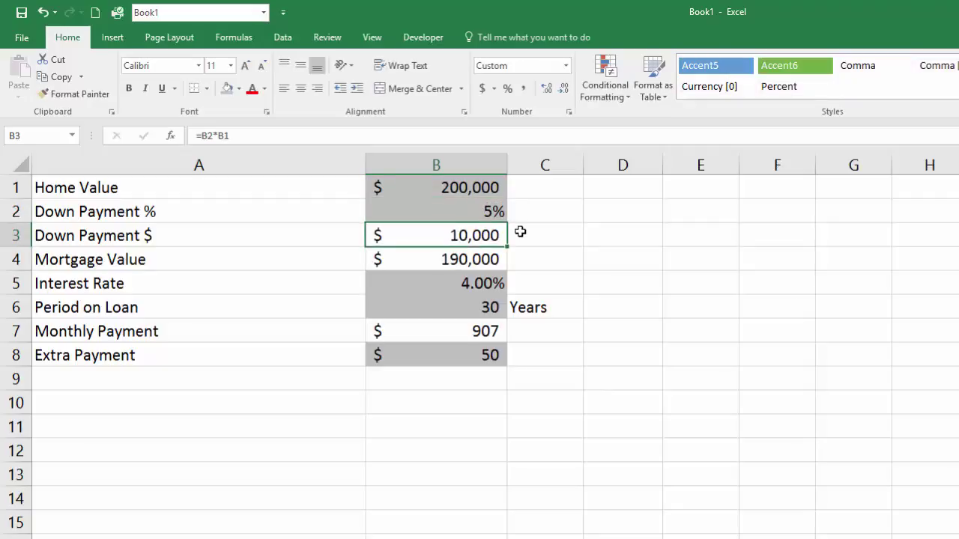
{"action": "key", "text": "Up"}
{"action": "type", "text": "20"}
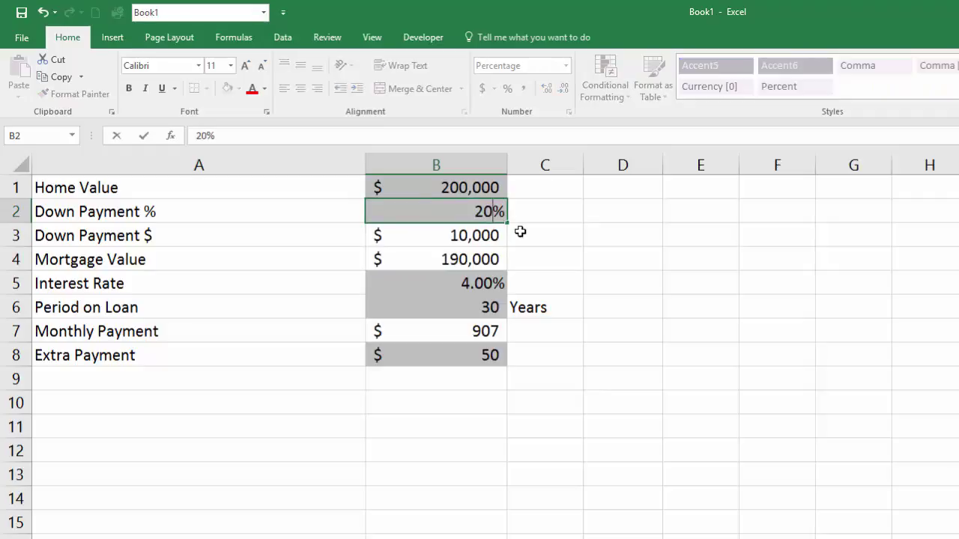
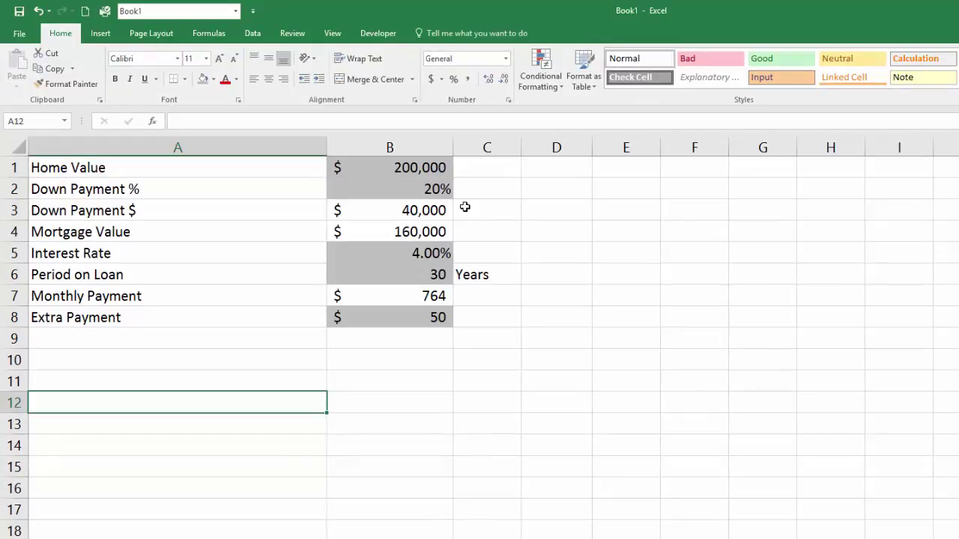
Enter the table headers Period, Mortgage Amount and Interest Payment in cells A12 to C12
{"action": "type", "text": "Period"}
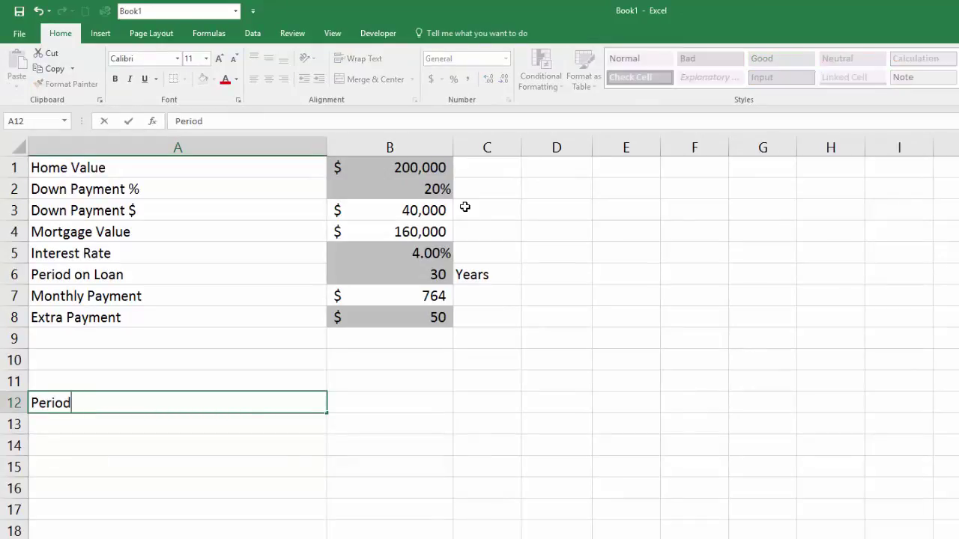
{"action": "key", "text": "Tab"}
{"action": "type", "text": "Mor"}
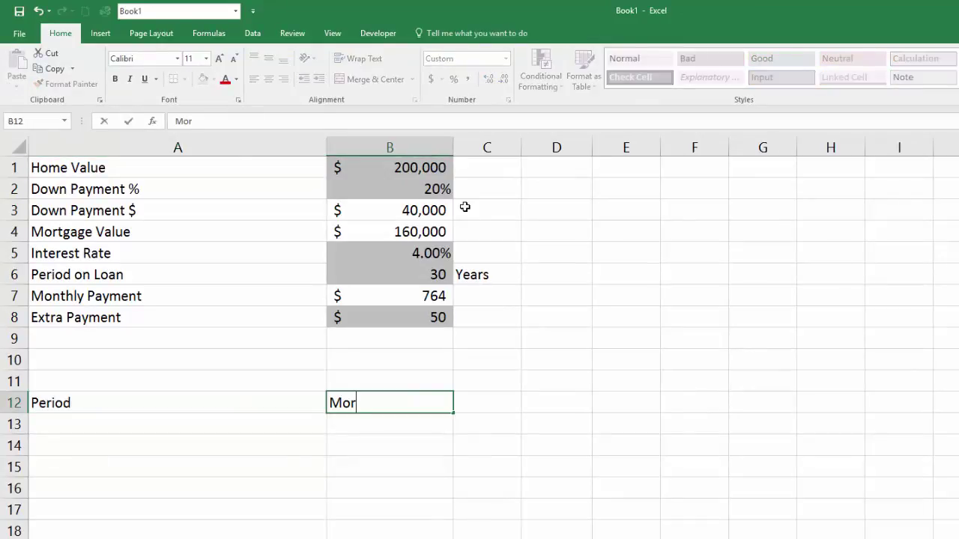
{"action": "type", "text": "tgage Amoun"}
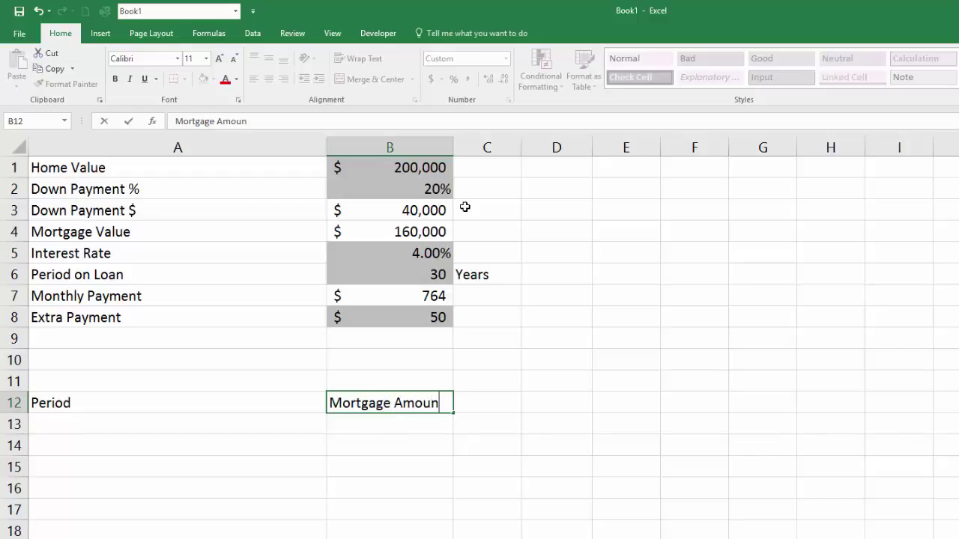
{"action": "type", "text": "t"}
{"action": "key", "text": "Tab"}
{"action": "type", "text": "Inte"}
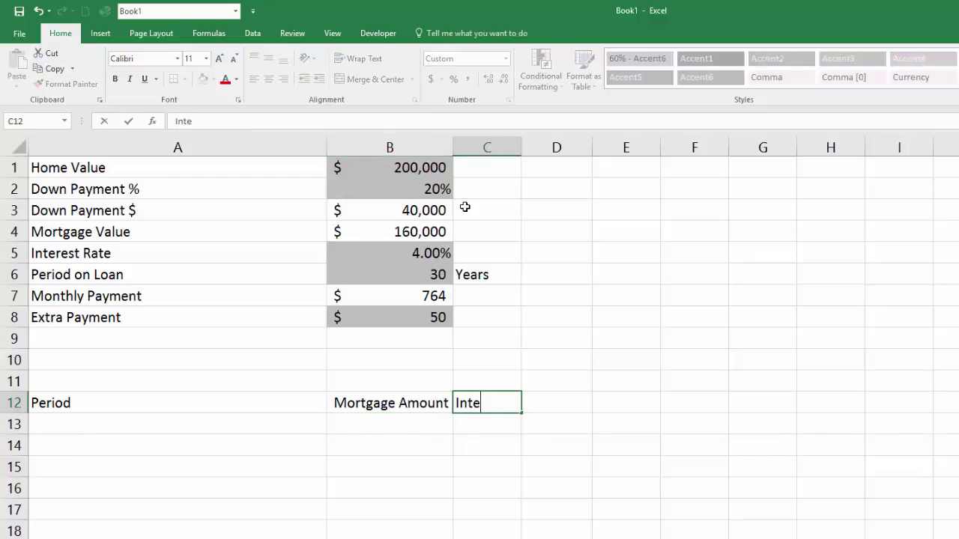
{"action": "type", "text": "rest Payment"}
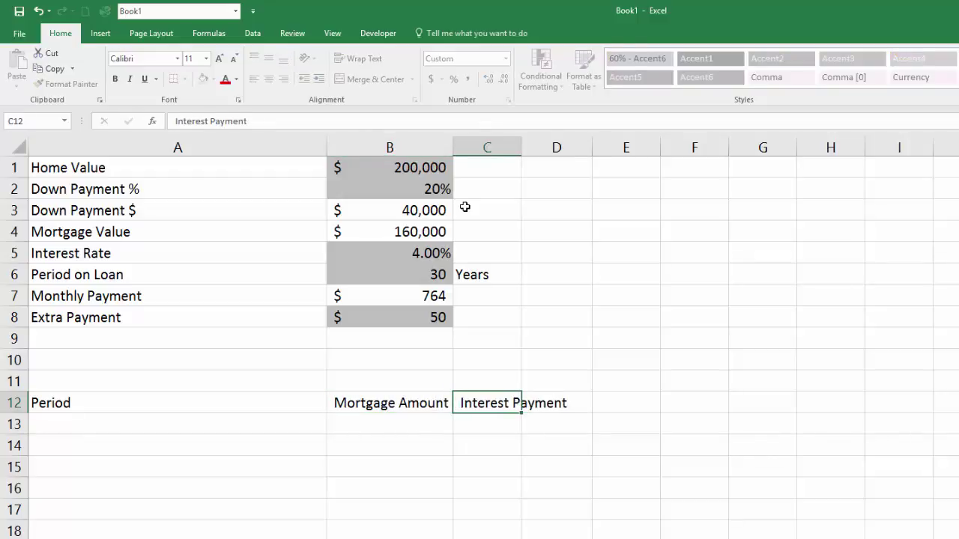
{"action": "key", "text": "Tab"}
Enter the remaining table headers Prinicple, Total Payment and Remaining Mortgage in cells D12 to F12
{"action": "type", "text": "Prinicple"}
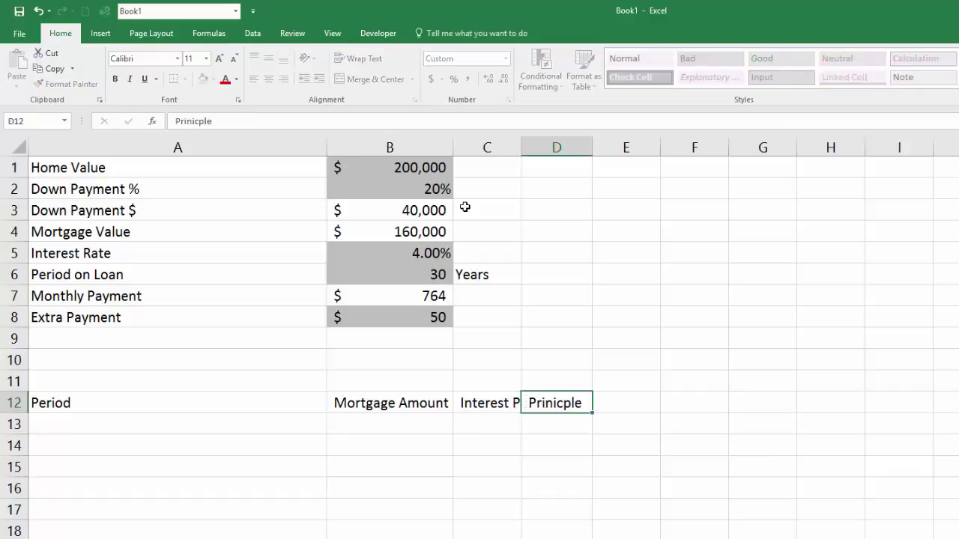
{"action": "key", "text": "Tab"}
{"action": "type", "text": "Total Payment"}
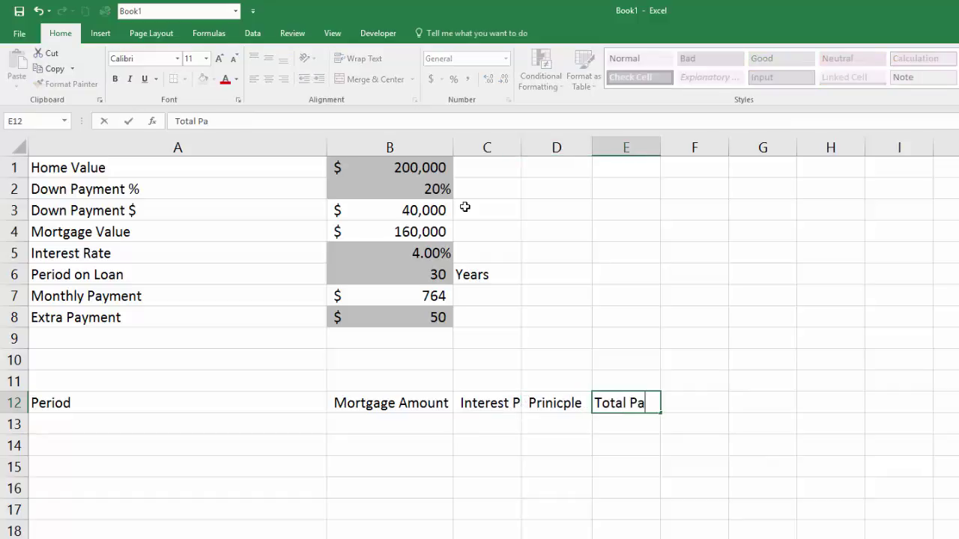
{"action": "key", "text": "Tab"}
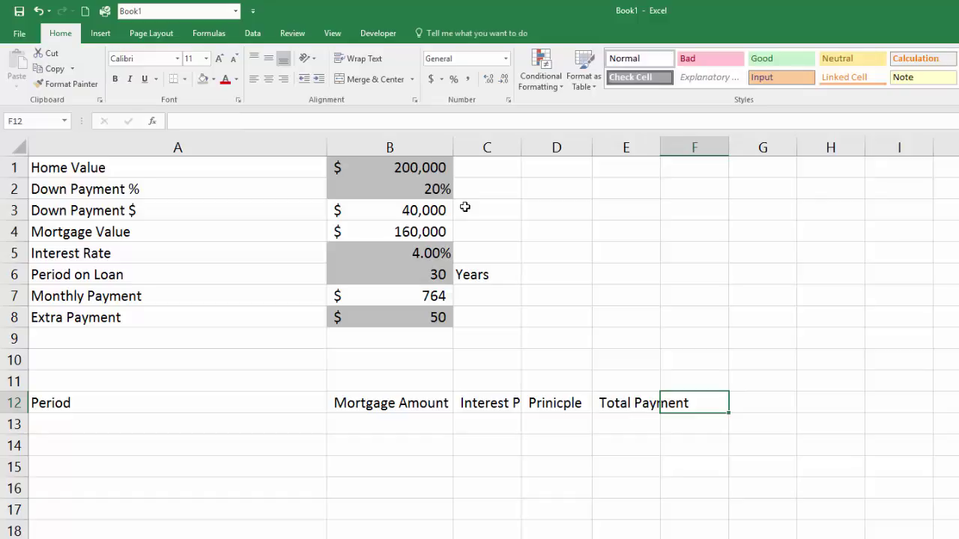
{"action": "type", "text": "Re"}
{"action": "type", "text": "am"}
{"action": "key", "text": "BackSpace"}
{"action": "key", "text": "BackSpace"}
{"action": "type", "text": "ma"}
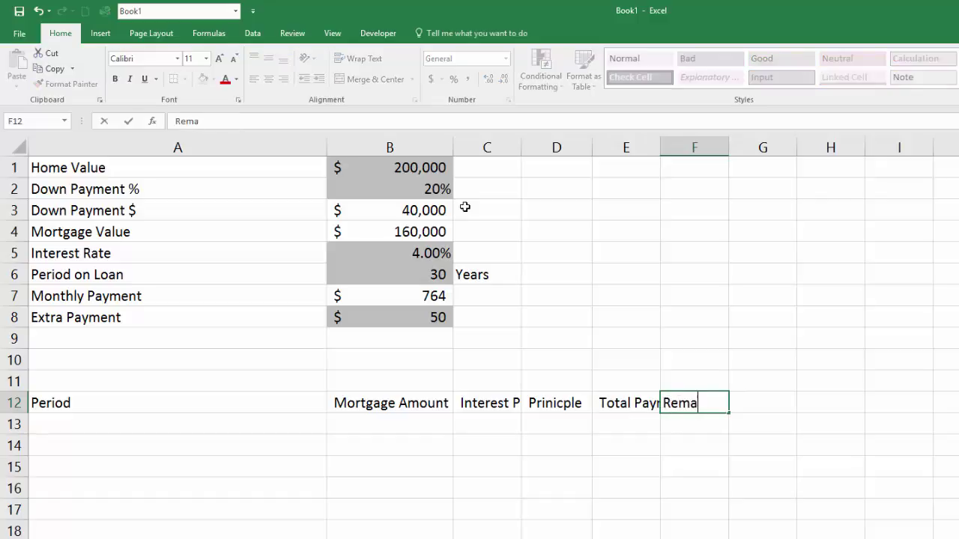
{"action": "type", "text": "ining Mortgage"}
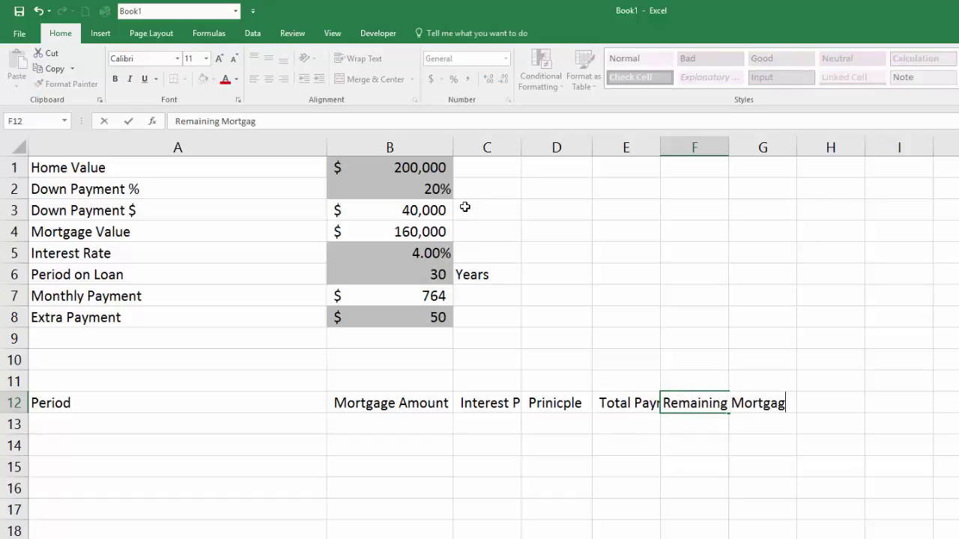
{"action": "key", "text": "Return"}
Autofit the sheet's column widths to the longest entries, including the row 12 headers
{"action": "left_click_drag", "start_coordinate": [201, 142], "coordinate": [869, 225]}
{"action": "double_click", "coordinate": [797, 145]}
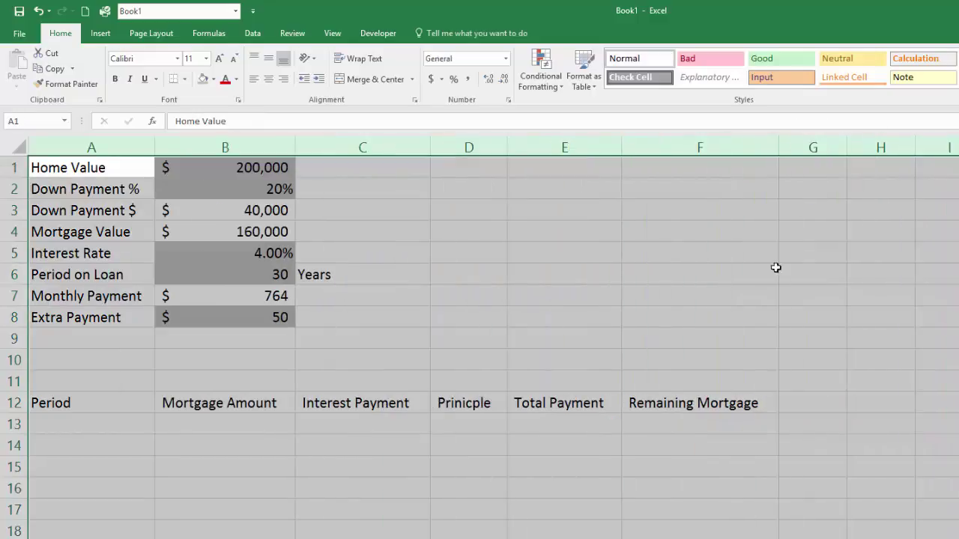
{"action": "left_click", "coordinate": [756, 358]}
{"action": "left_click", "coordinate": [627, 427]}
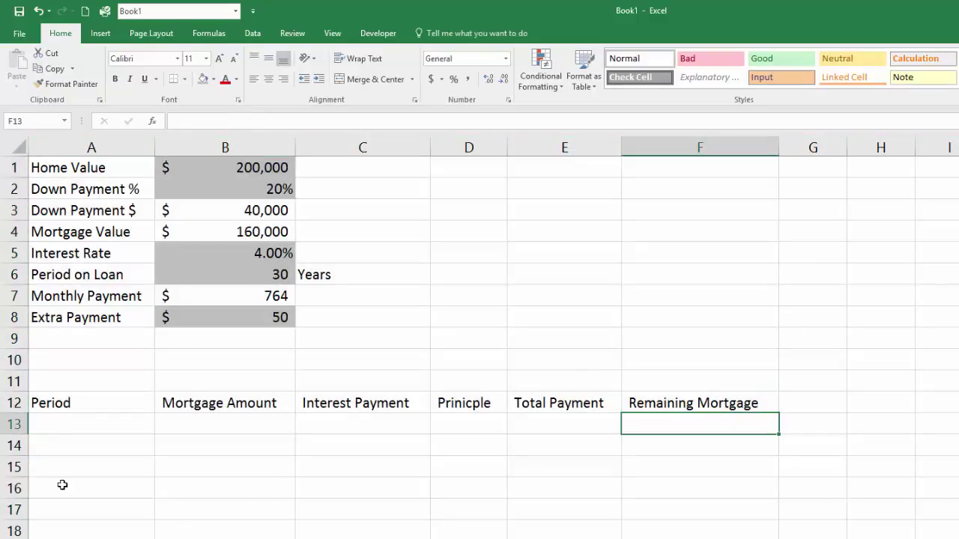
Make the table headers in A12:F12 bold
{"action": "left_click", "coordinate": [112, 420]}
{"action": "left_click_drag", "start_coordinate": [71, 396], "coordinate": [721, 397]}
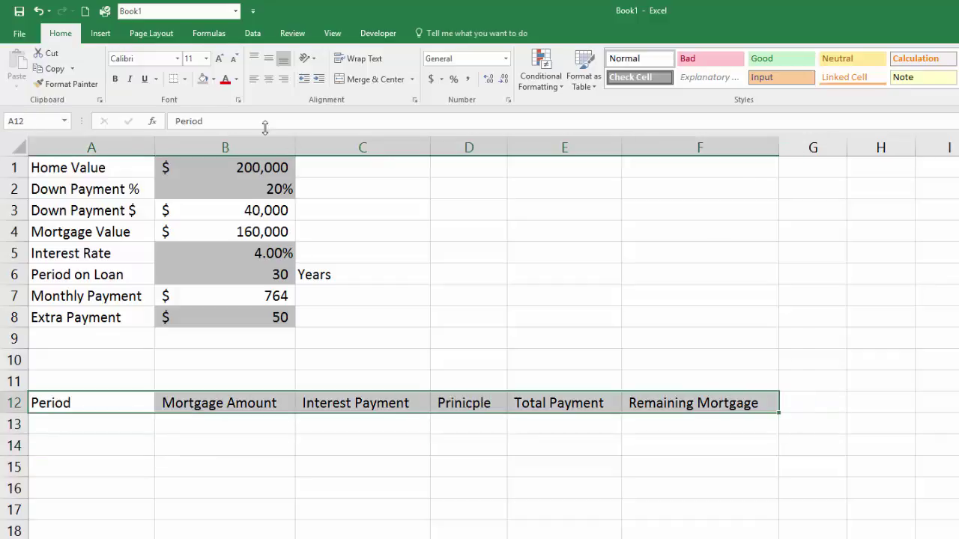
{"action": "left_click", "coordinate": [114, 79]}
{"action": "left_click", "coordinate": [138, 428]}
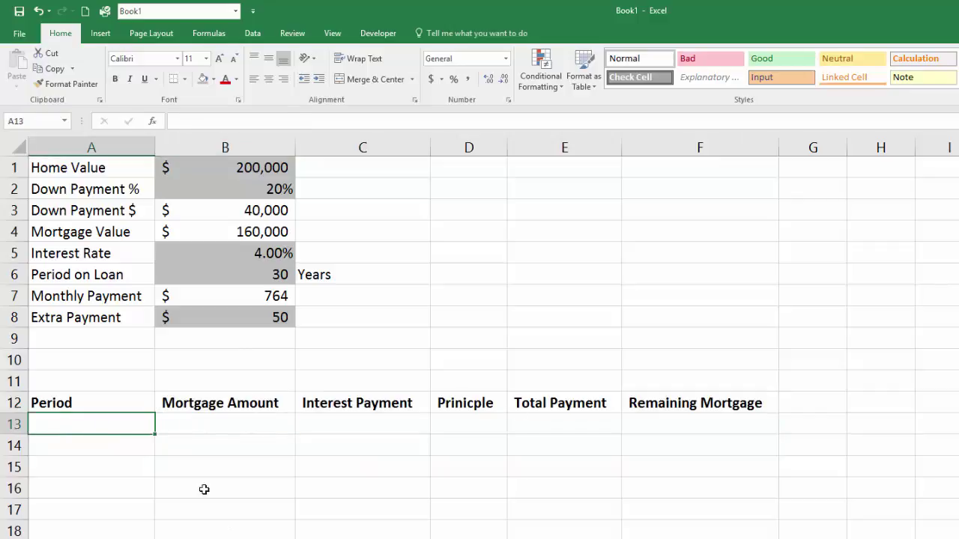
Freeze the panes above row 13 and check that the inputs and headers stay in place over the lower rows
{"action": "left_click", "coordinate": [75, 445]}
{"action": "left_click", "coordinate": [67, 431]}
{"action": "left_click", "coordinate": [335, 33]}
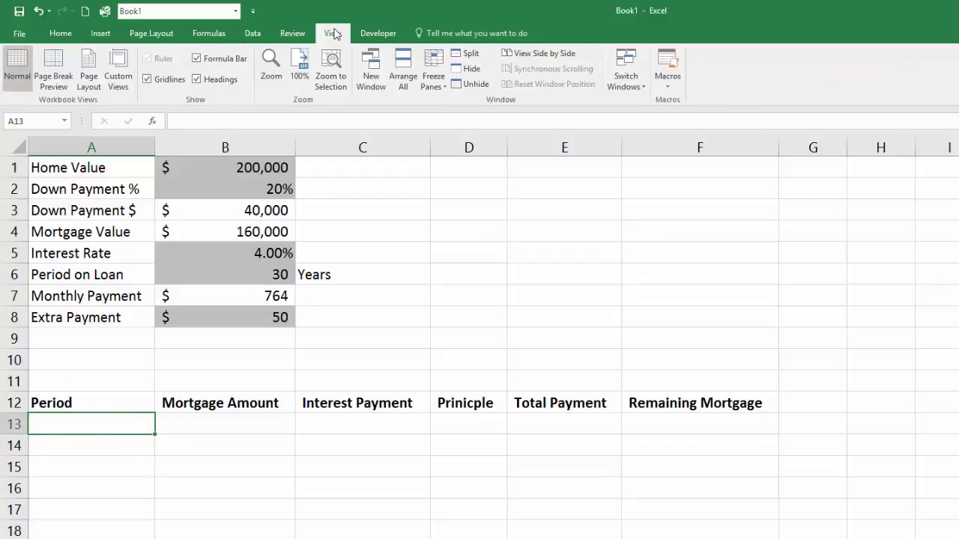
{"action": "left_click", "coordinate": [436, 73]}
{"action": "left_click", "coordinate": [486, 112]}
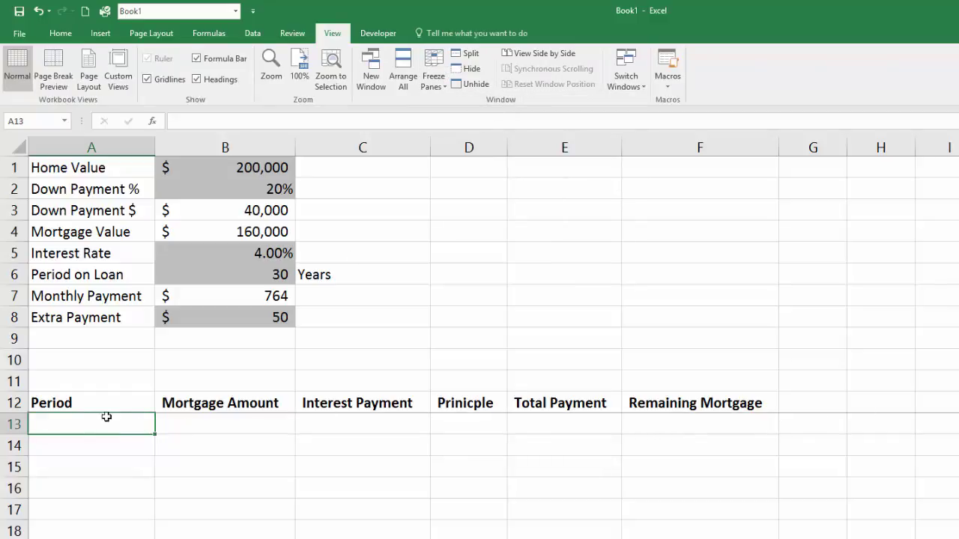
{"action": "scroll", "coordinate": [318, 434], "scroll_direction": "down", "scroll_amount": 20}
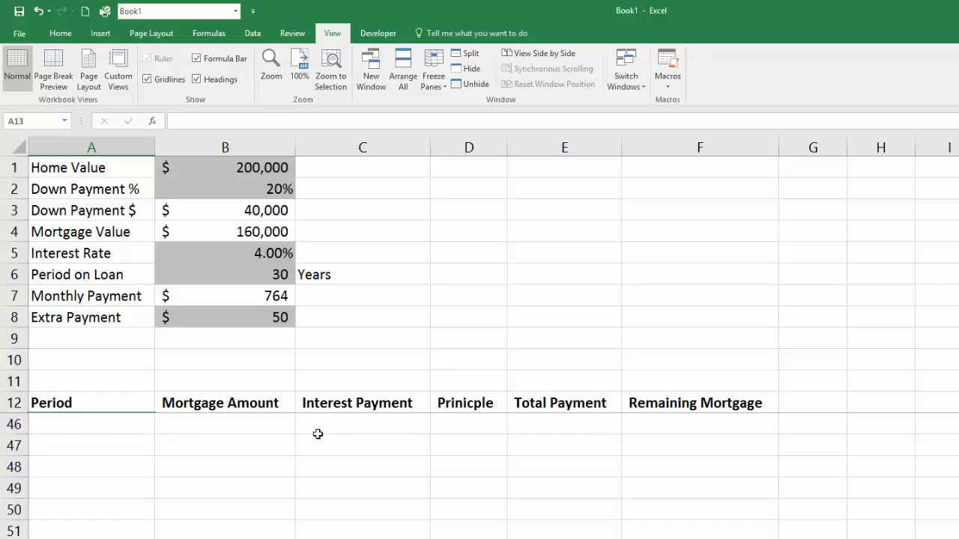
{"action": "scroll", "coordinate": [317, 435], "scroll_direction": "down", "scroll_amount": 20}
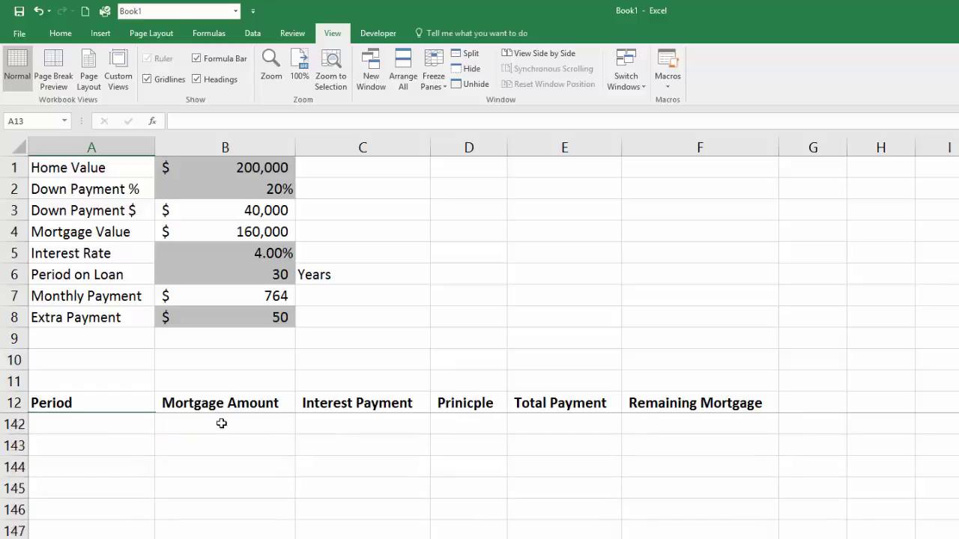
{"action": "scroll", "coordinate": [164, 414], "scroll_direction": "up", "scroll_amount": 12}
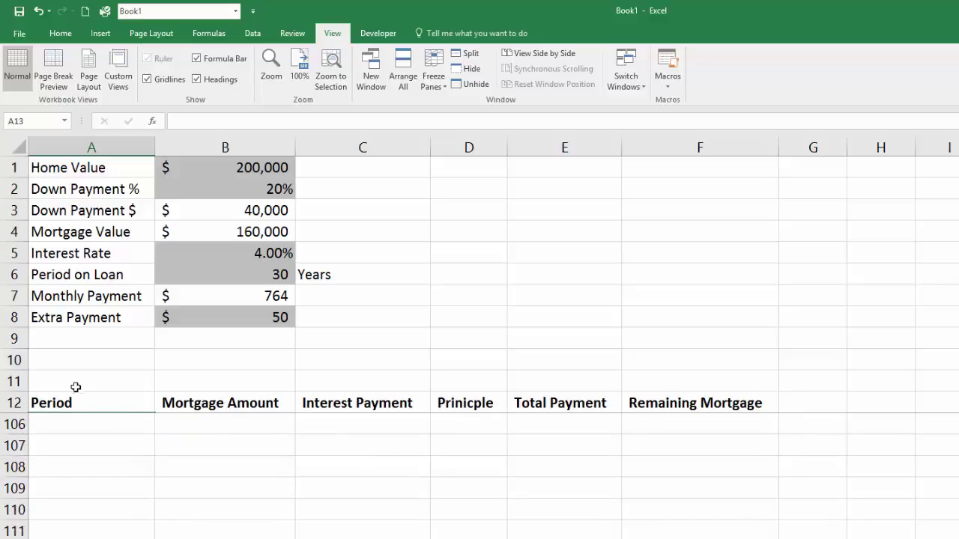
{"action": "scroll", "coordinate": [464, 456], "scroll_direction": "up", "scroll_amount": 13}
{"action": "scroll", "coordinate": [79, 452], "scroll_direction": "up", "scroll_amount": 18}
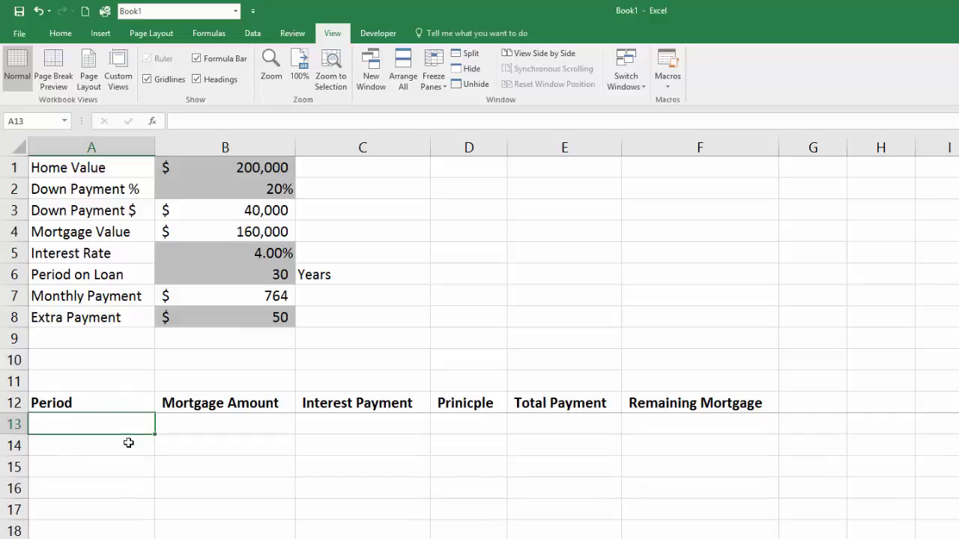
Enter 1 as the first period in cell A13
{"action": "left_click", "coordinate": [568, 454]}
{"action": "left_click", "coordinate": [113, 422]}
{"action": "type", "text": "1"}
{"action": "key", "text": "Tab"}
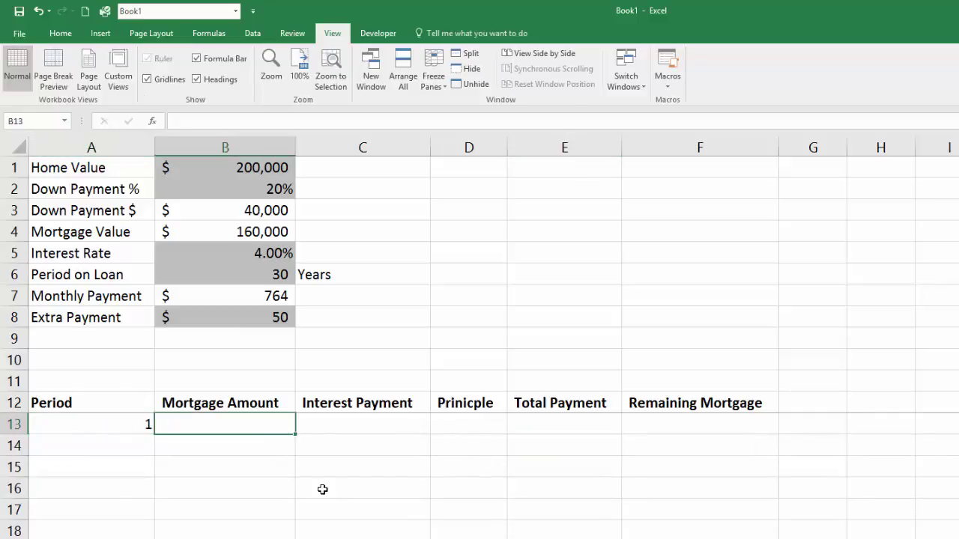
Link the first period's mortgage amount in B13 to the mortgage value with the formula =B4
{"action": "type", "text": "="}
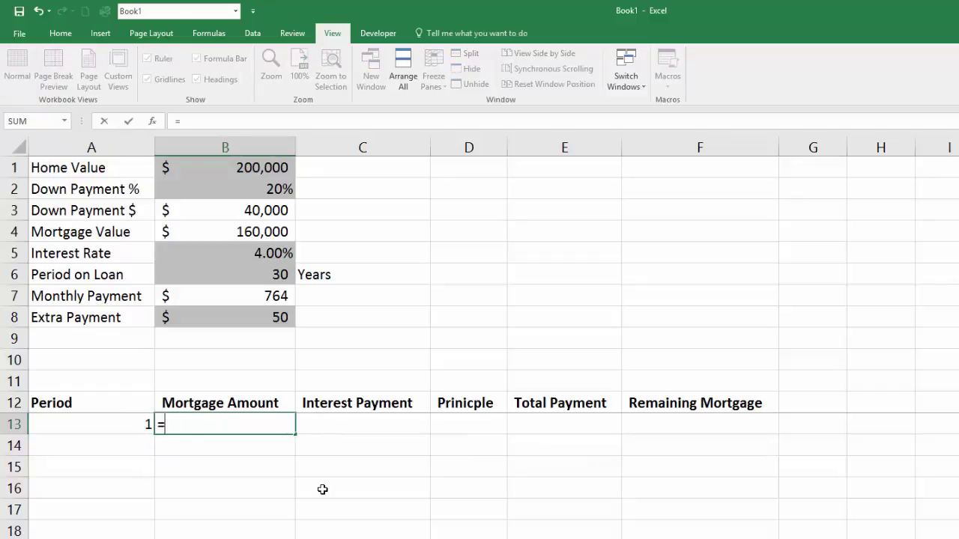
{"action": "key", "text": "Up"}
{"action": "key", "text": "Up"}
{"action": "key", "text": "Up"}
{"action": "key", "text": "Up"}
{"action": "key", "text": "Up"}
{"action": "key", "text": "Up"}
{"action": "key", "text": "Up"}
{"action": "key", "text": "Up"}
{"action": "key", "text": "Up"}
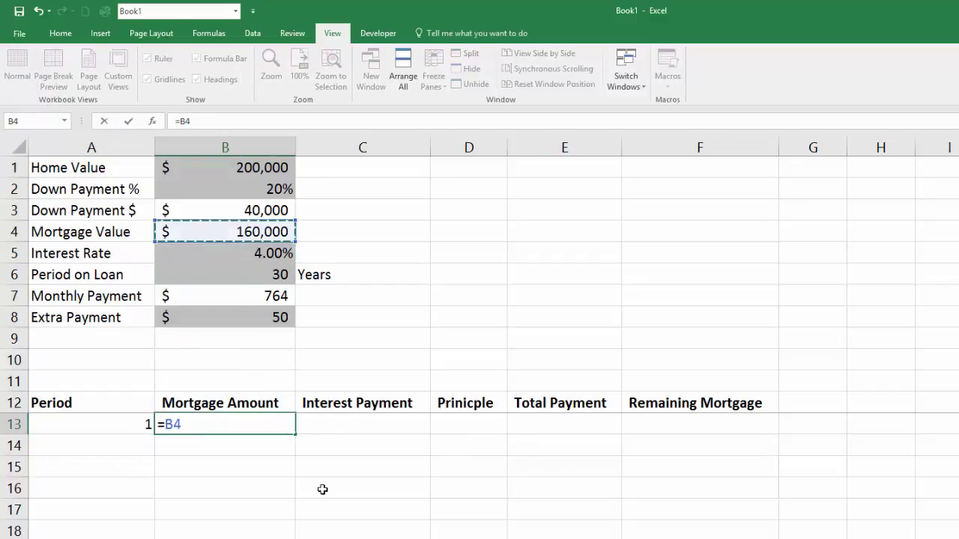
{"action": "key", "text": "Return"}
Calculate the first period's interest payment in C13 with the formula =B13*B5/12
{"action": "key", "text": "Up"}
{"action": "key", "text": "Right"}
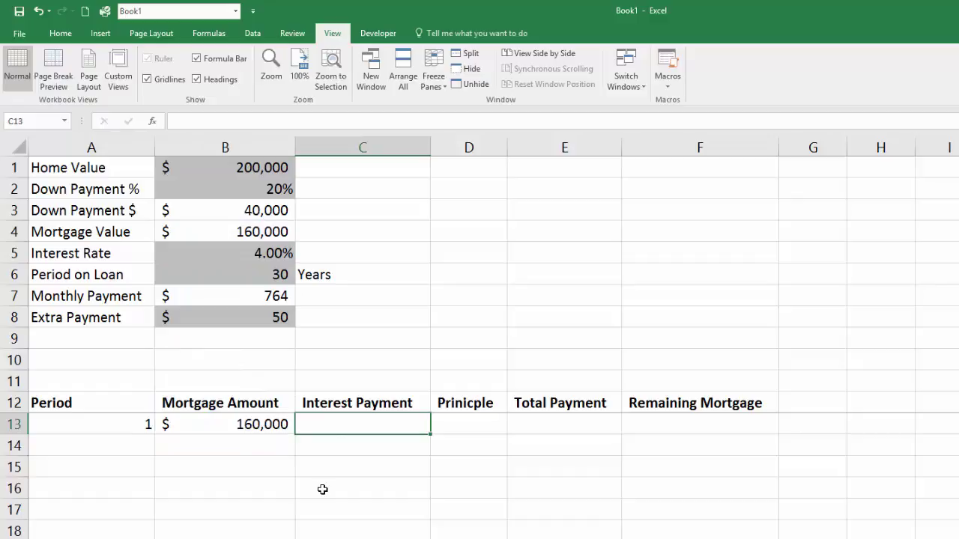
{"action": "type", "text": "="}
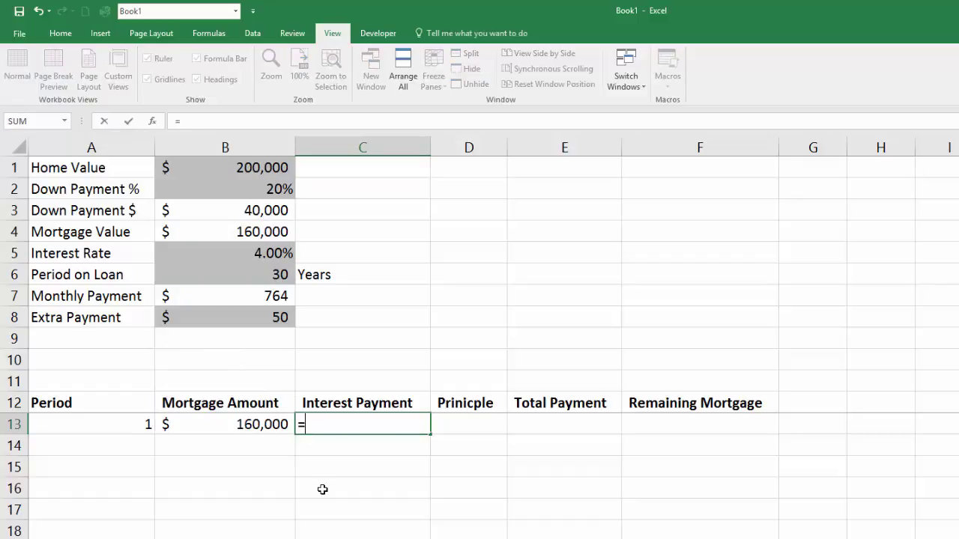
{"action": "key", "text": "Left"}
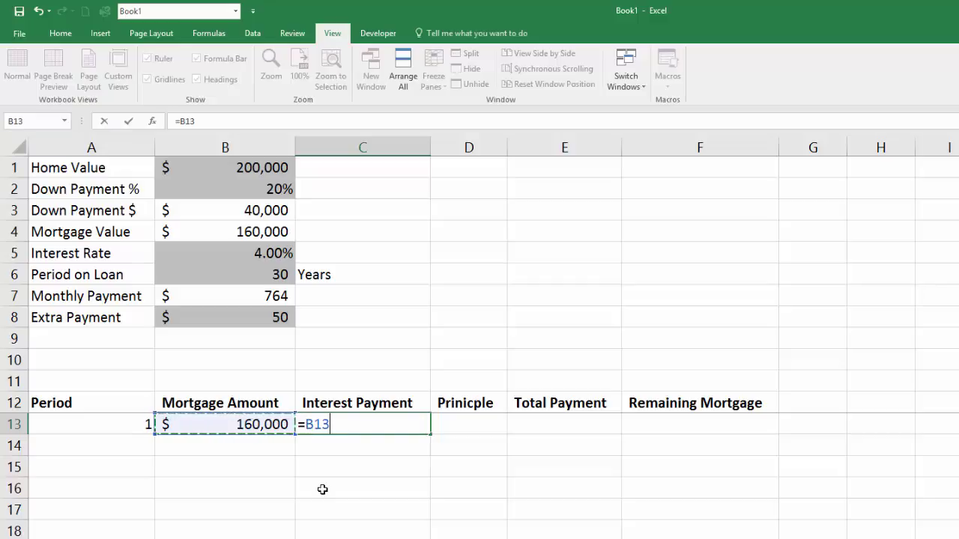
{"action": "type", "text": "*"}
{"action": "left_click", "coordinate": [266, 253]}
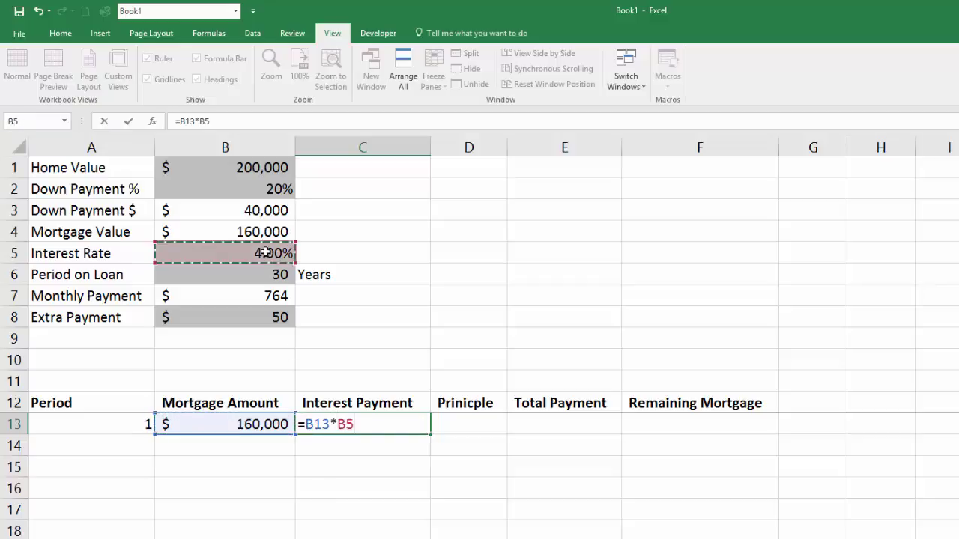
{"action": "type", "text": "/12"}
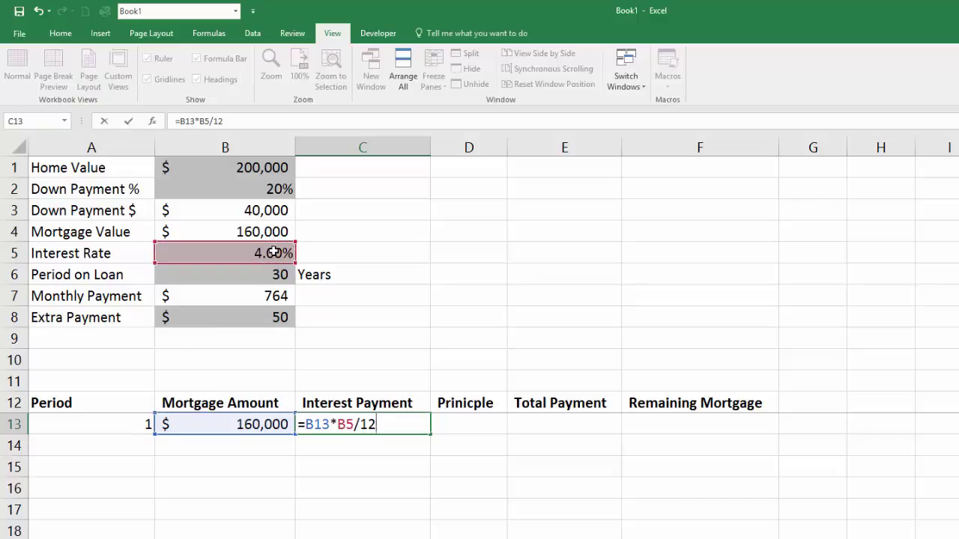
{"action": "key", "text": "Return"}
{"action": "key", "text": "Up"}
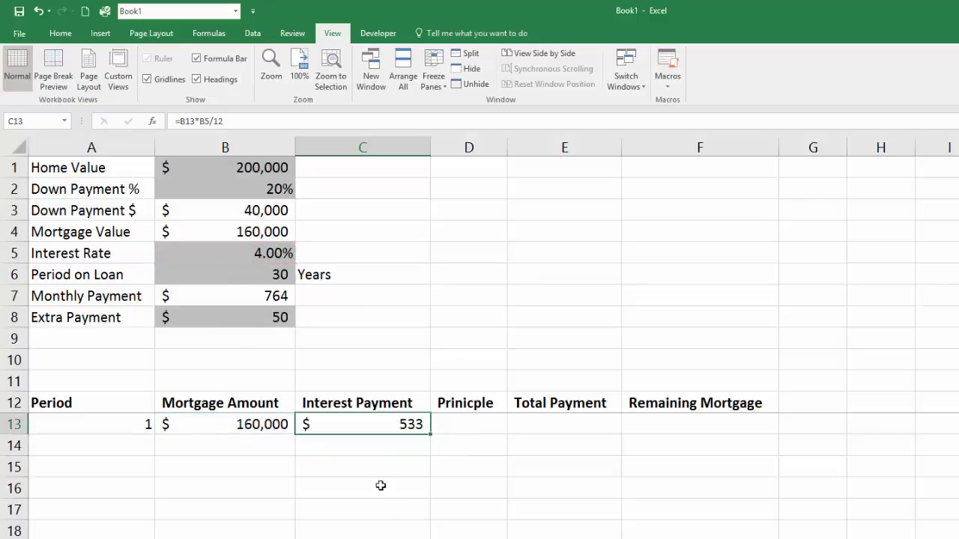
{"action": "left_click", "coordinate": [489, 423]}
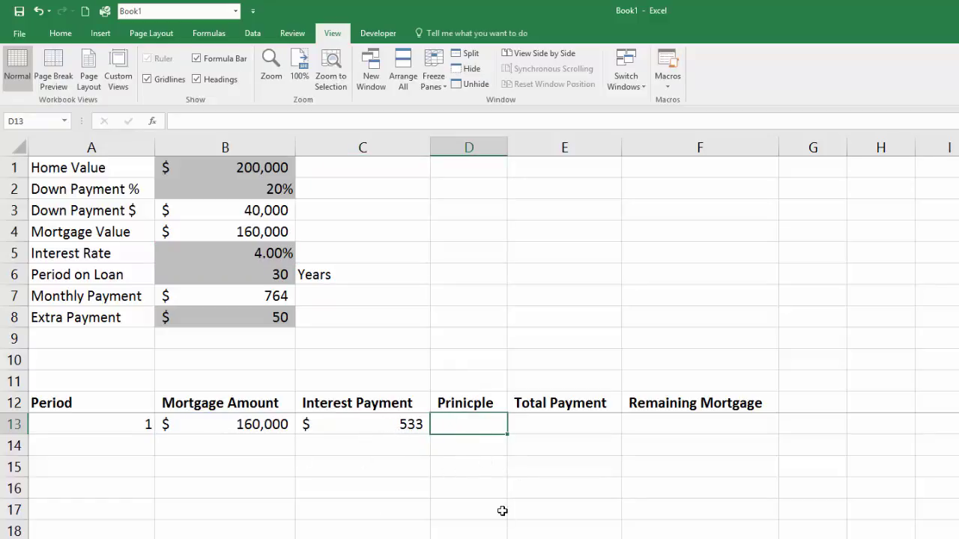
Calculate the first period's principal in D13 with the formula =$B$7+$B$8-C13 and compare it with the interest formula
{"action": "type", "text": "="}
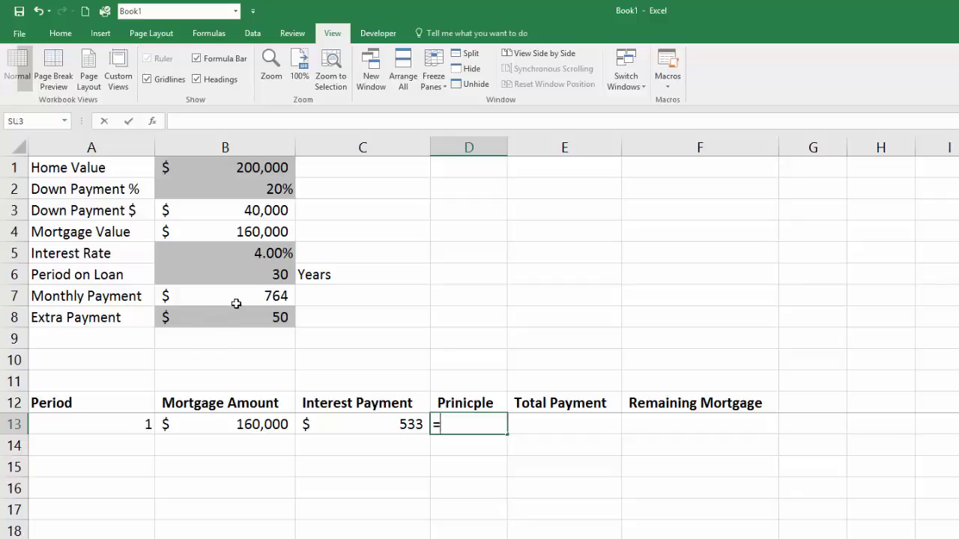
{"action": "left_click", "coordinate": [239, 295]}
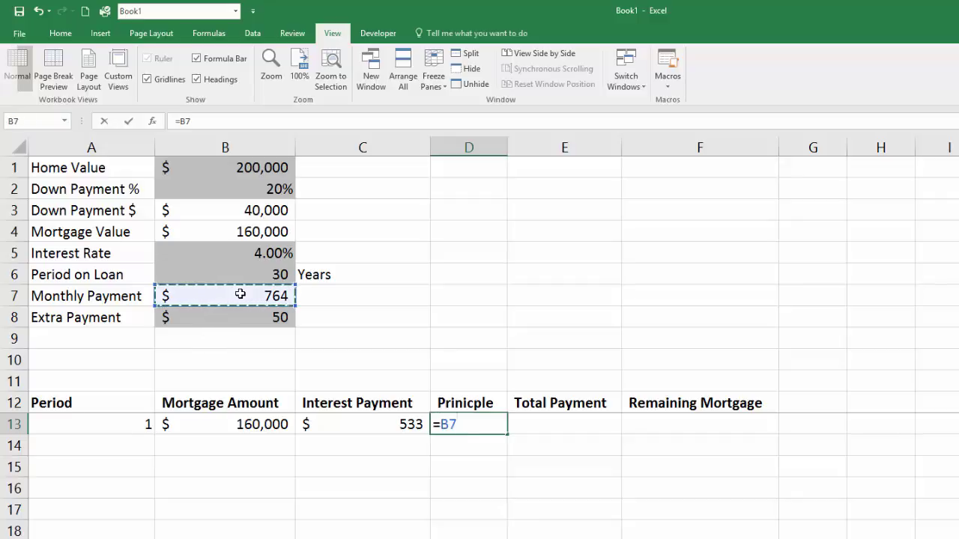
{"action": "key", "text": "F4"}
{"action": "type", "text": "+"}
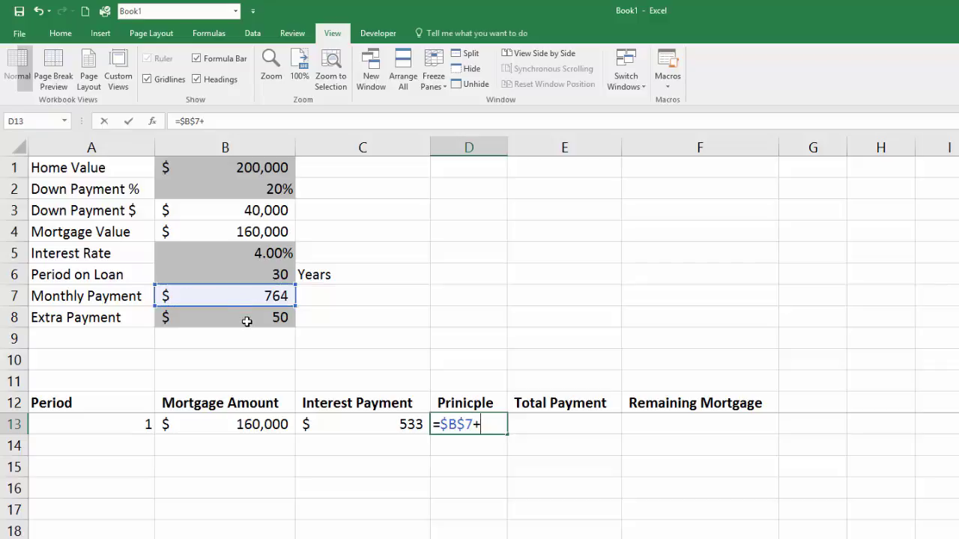
{"action": "left_click", "coordinate": [246, 321]}
{"action": "key", "text": "F4"}
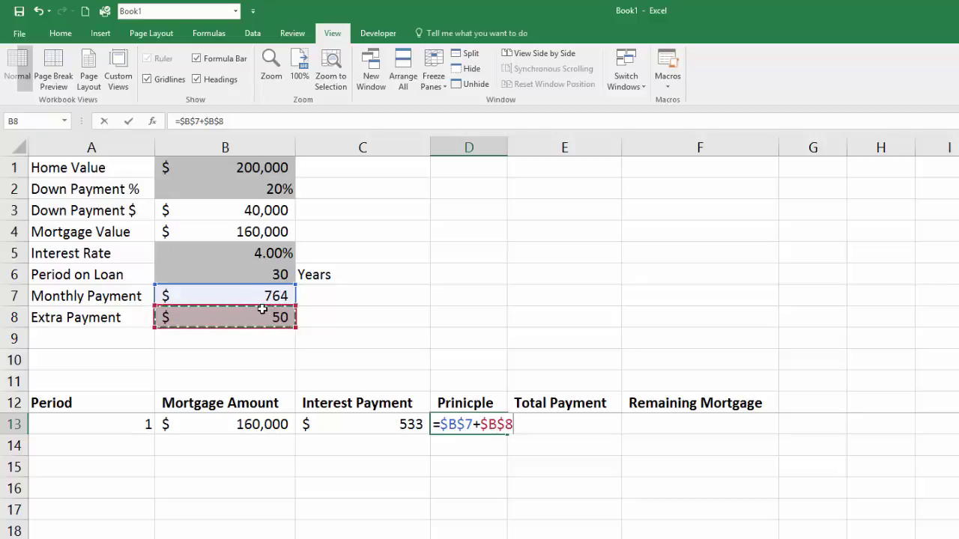
{"action": "type", "text": "-"}
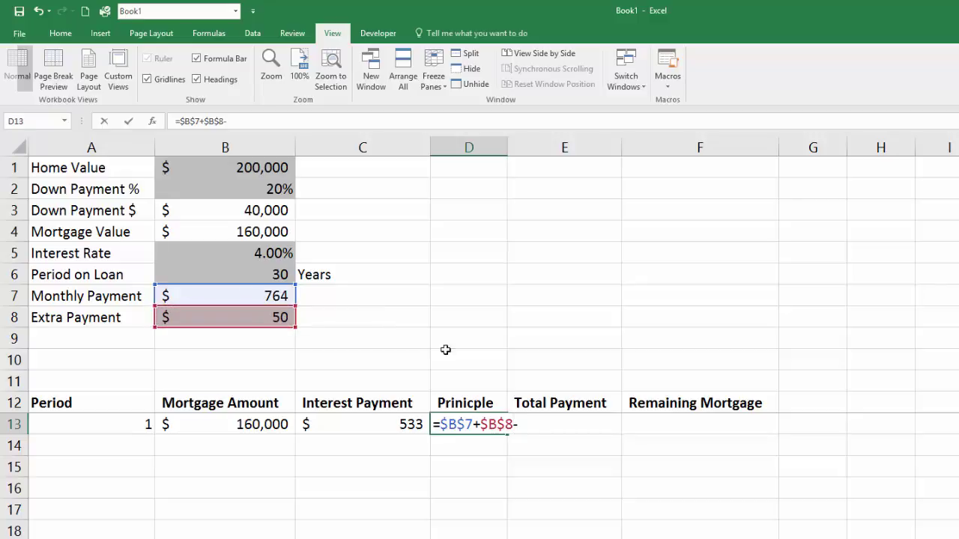
{"action": "left_click", "coordinate": [408, 431]}
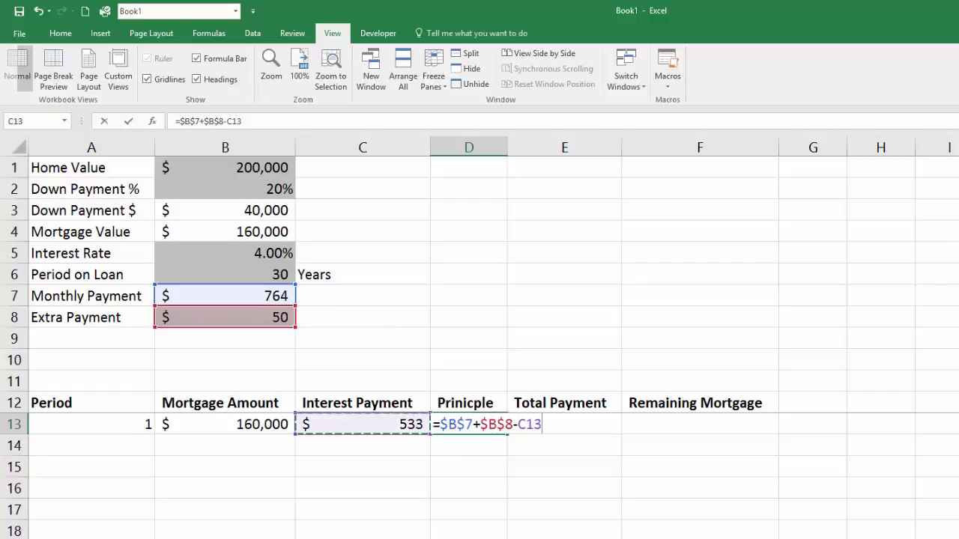
{"action": "key", "text": "Return"}
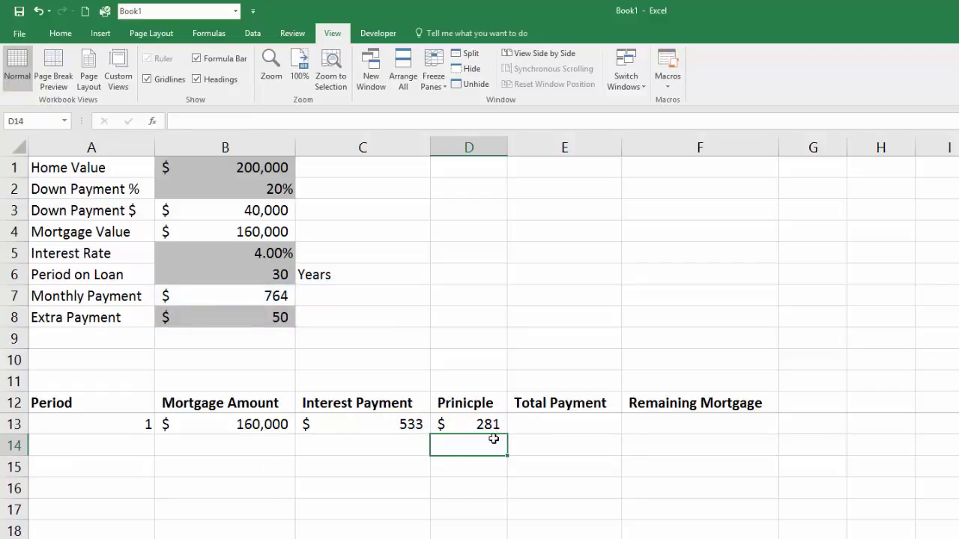
{"action": "left_click", "coordinate": [379, 430]}
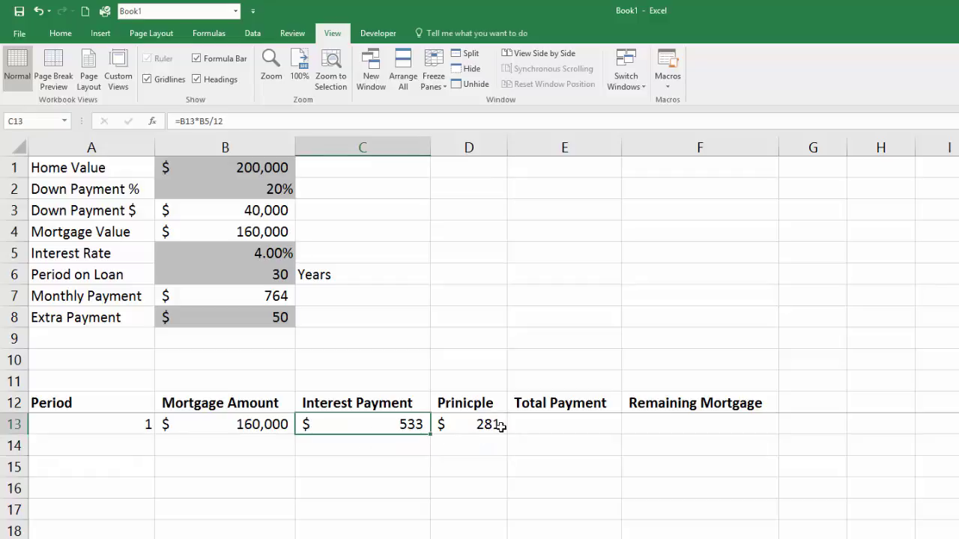
{"action": "left_click", "coordinate": [496, 429]}
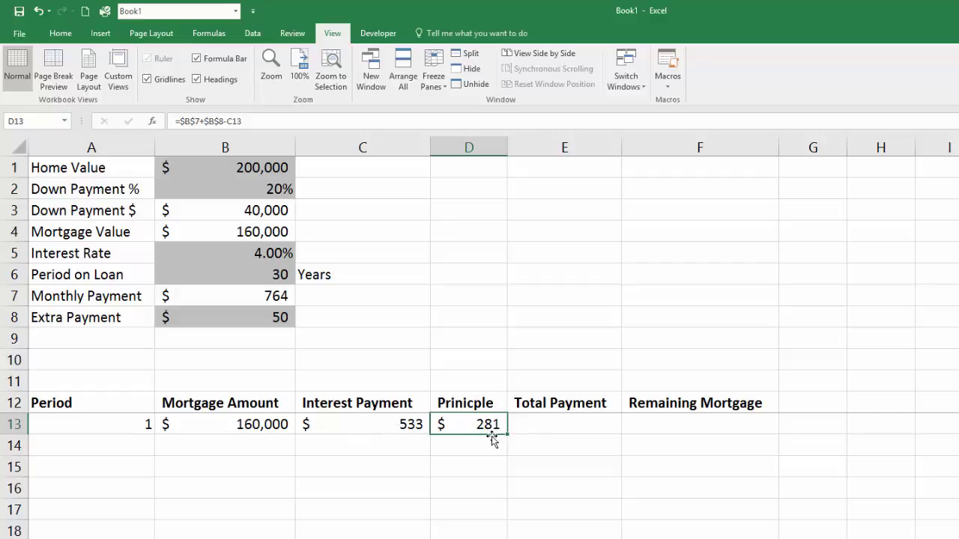
Calculate the first period's total payment in E13 with the formula =D13+C13
{"action": "left_click", "coordinate": [581, 425]}
{"action": "type", "text": "="}
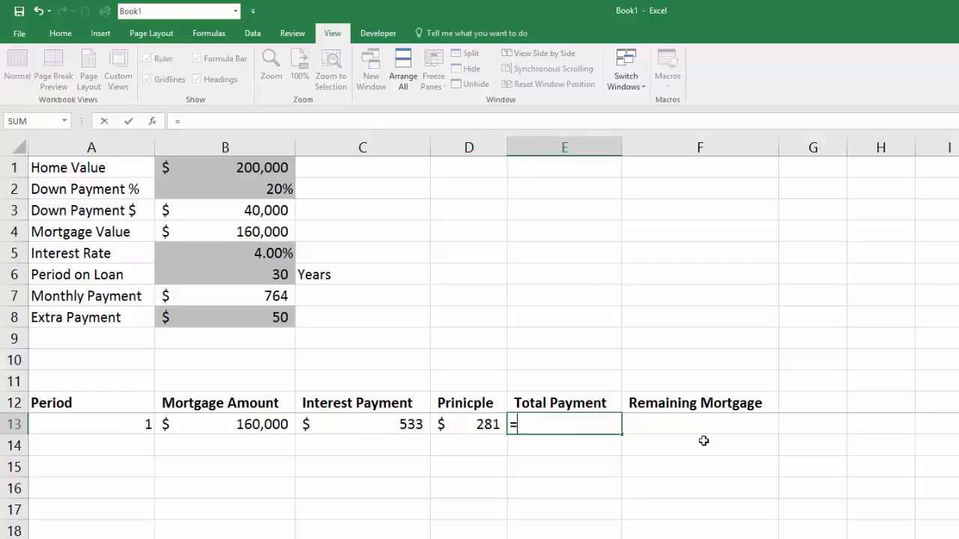
{"action": "key", "text": "Left"}
{"action": "type", "text": "+"}
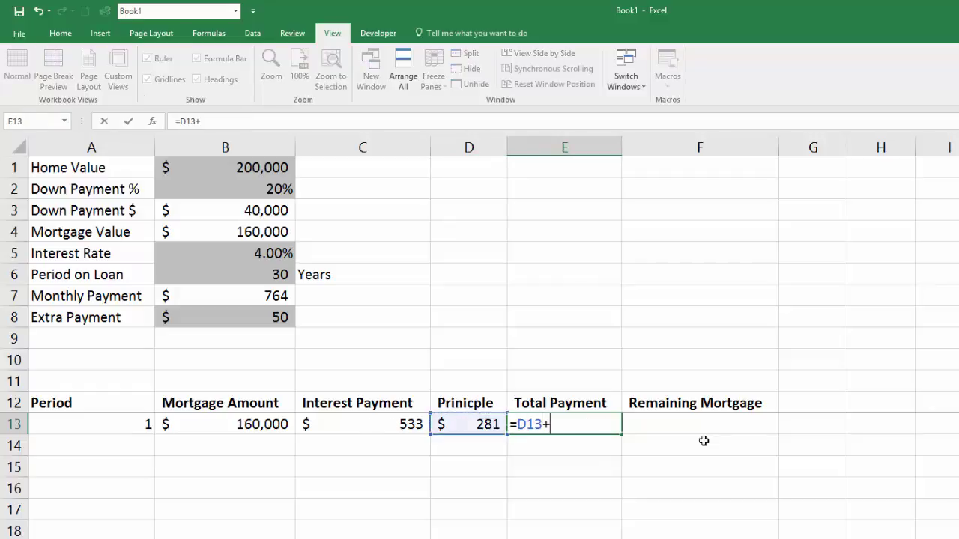
{"action": "key", "text": "Left"}
{"action": "key", "text": "Left"}
{"action": "key", "text": "Return"}
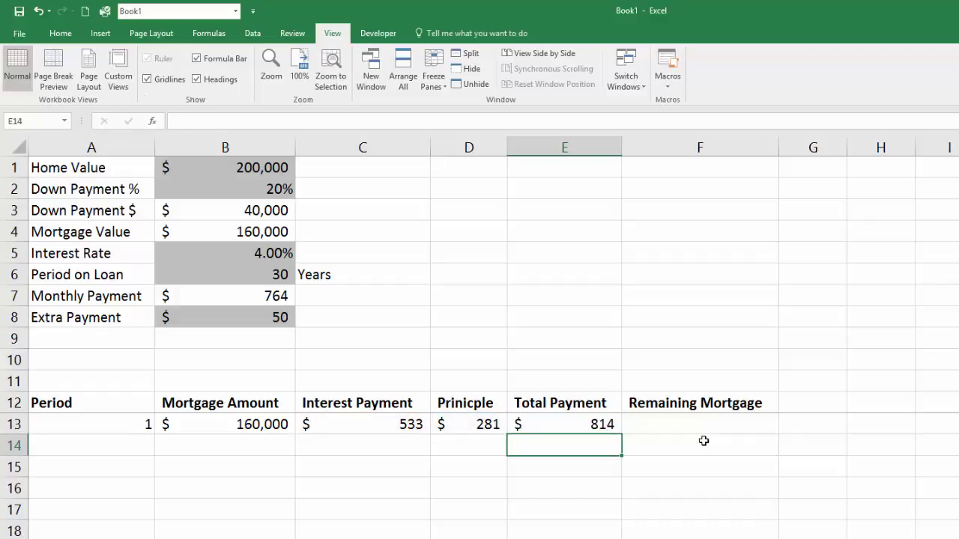
Calculate the first period's remaining mortgage in F13 with the formula =B13-D13
{"action": "key", "text": "Up"}
{"action": "key", "text": "Right"}
{"action": "type", "text": "="}
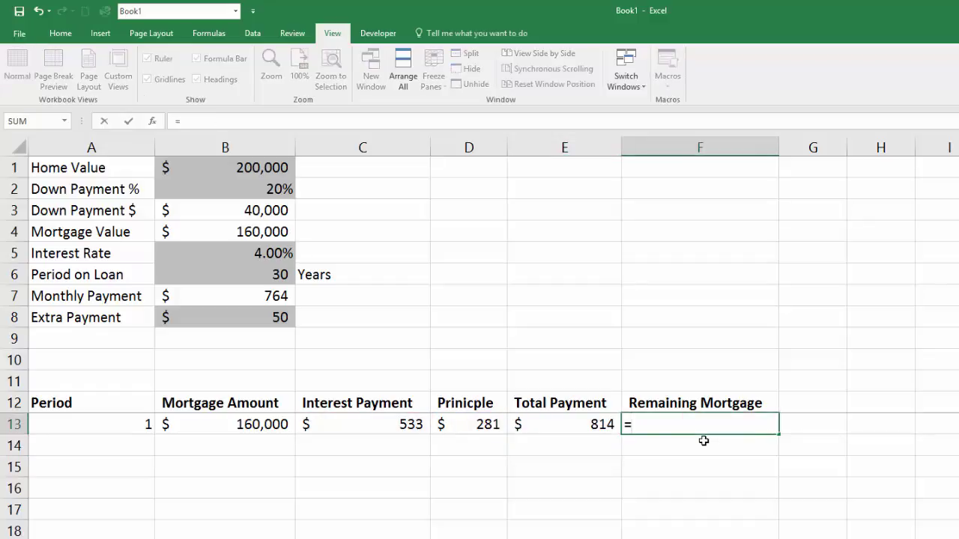
{"action": "key", "text": "Left"}
{"action": "key", "text": "Left"}
{"action": "key", "text": "Left"}
{"action": "key", "text": "Left"}
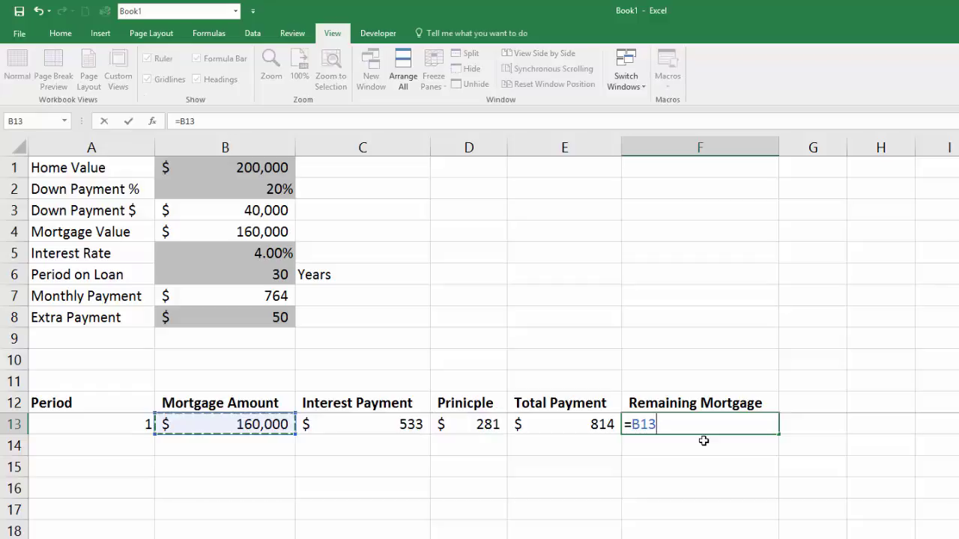
{"action": "type", "text": "-"}
{"action": "key", "text": "Left"}
{"action": "key", "text": "Left"}
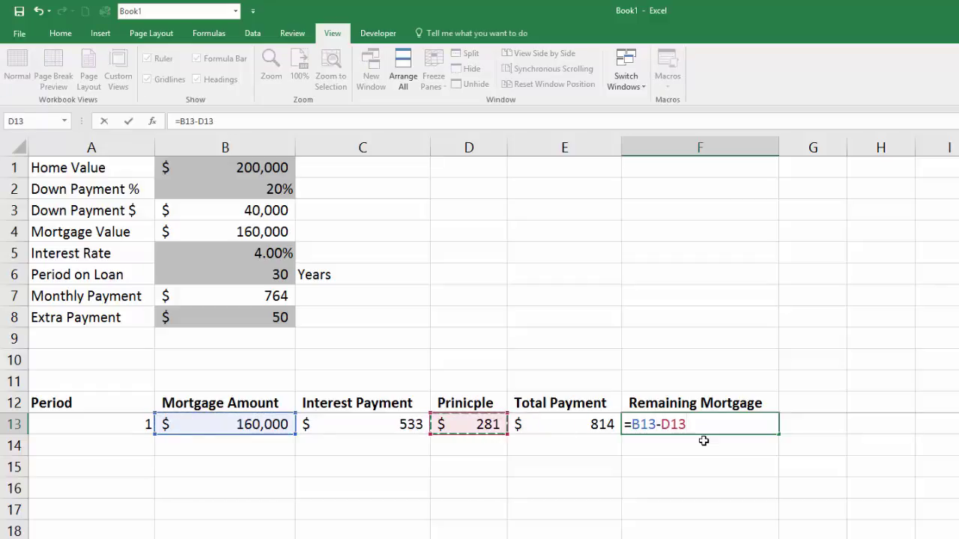
{"action": "key", "text": "Return"}
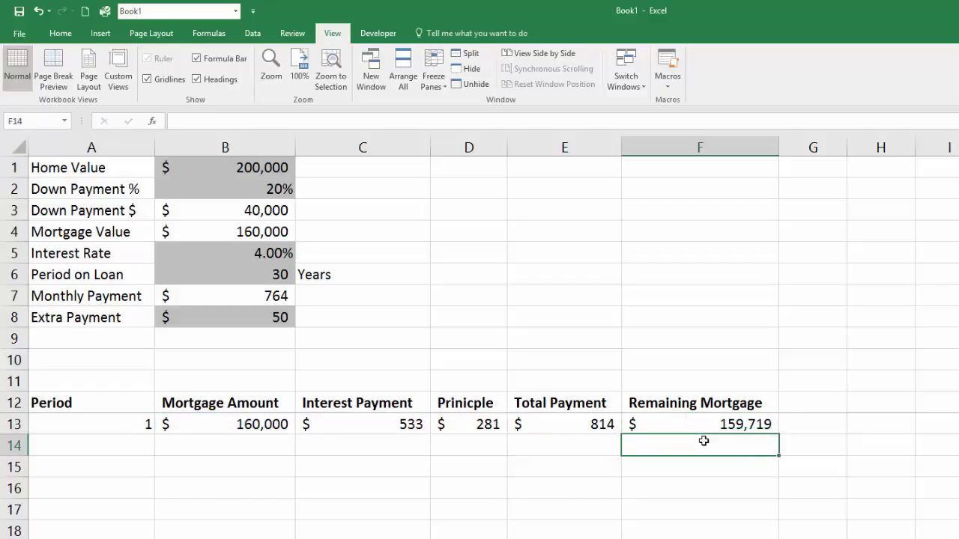
Enter 2 as the second period in cell A14
{"action": "key", "text": "Up"}
{"action": "key", "text": "Down"}
{"action": "key", "text": "Left"}
{"action": "key", "text": "Left"}
{"action": "key", "text": "Left"}
{"action": "key", "text": "Left"}
{"action": "key", "text": "Left"}
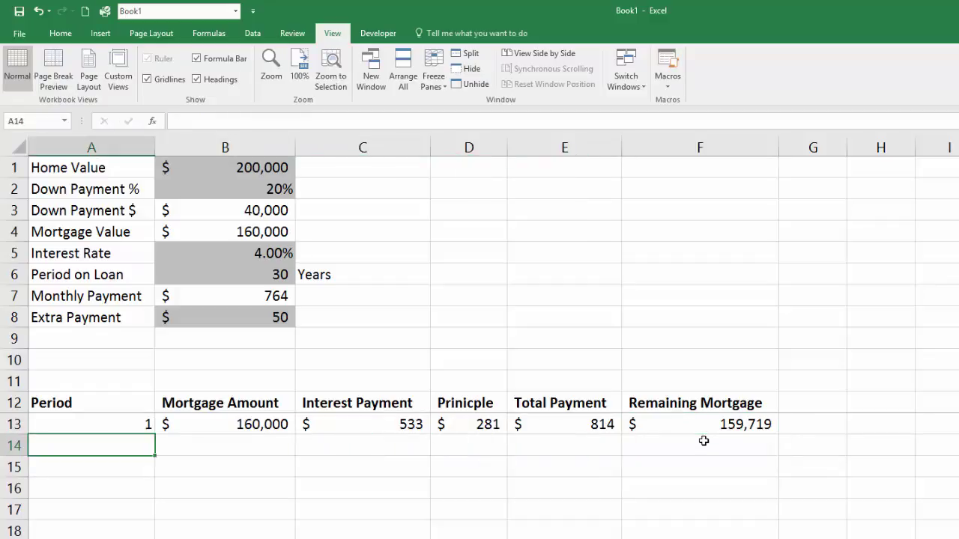
{"action": "type", "text": "2"}
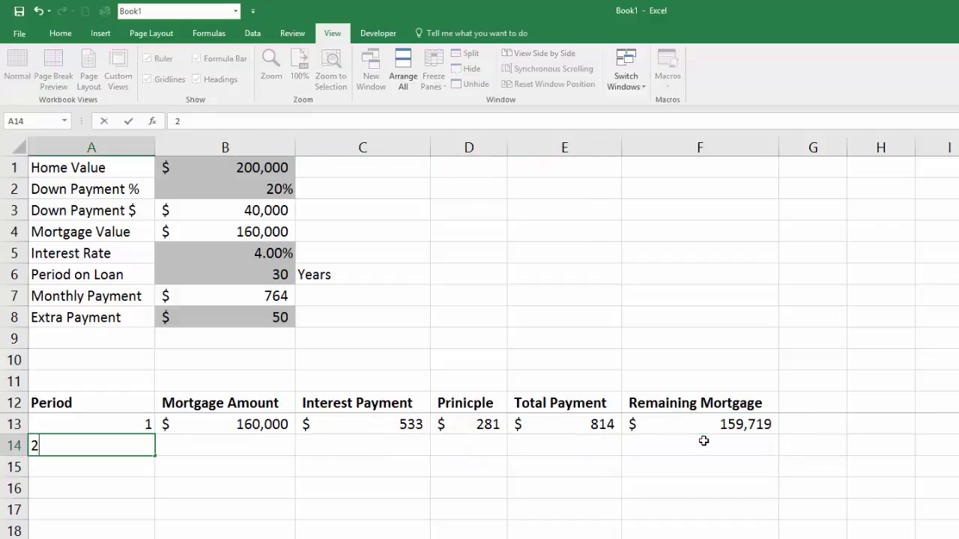
{"action": "key", "text": "Return"}
Link the second period's mortgage amount in B14 to the previous remaining mortgage with the formula =F13
{"action": "key", "text": "Up"}
{"action": "key", "text": "Right"}
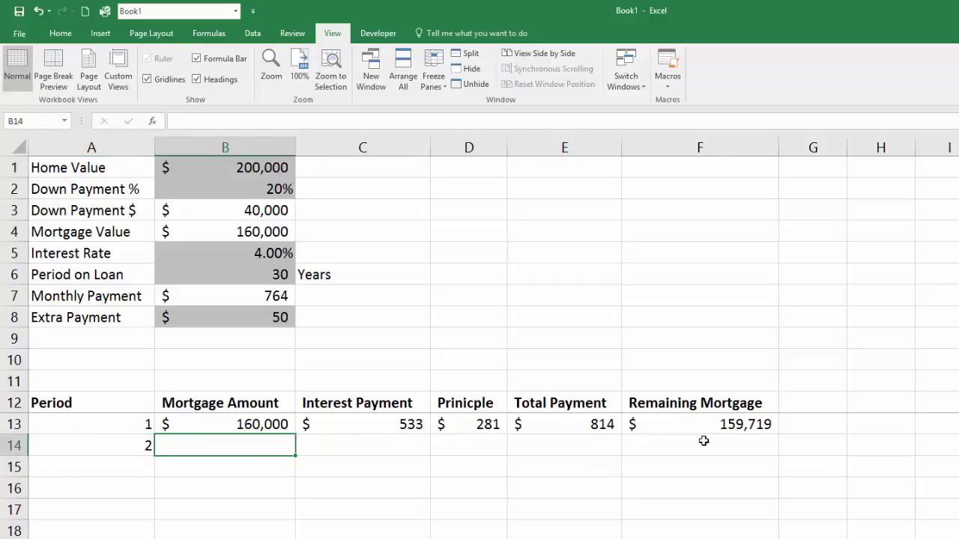
{"action": "type", "text": "="}
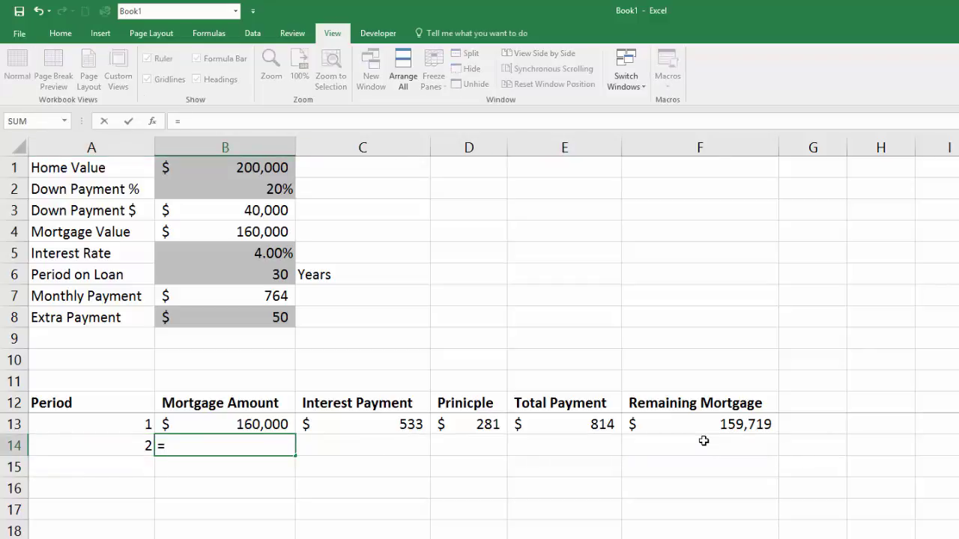
{"action": "key", "text": "Right"}
{"action": "key", "text": "Right"}
{"action": "key", "text": "Right"}
{"action": "key", "text": "Right"}
{"action": "key", "text": "Up"}
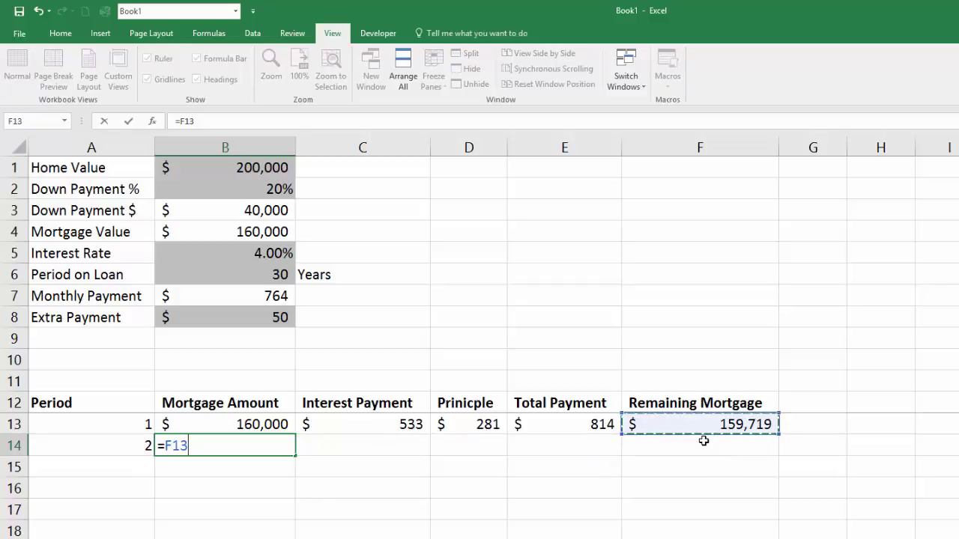
{"action": "key", "text": "Return"}
Try to fill the interest payment formula from C13 down to C14 with its relative interest rate reference
{"action": "key", "text": "Up"}
{"action": "key", "text": "Right"}
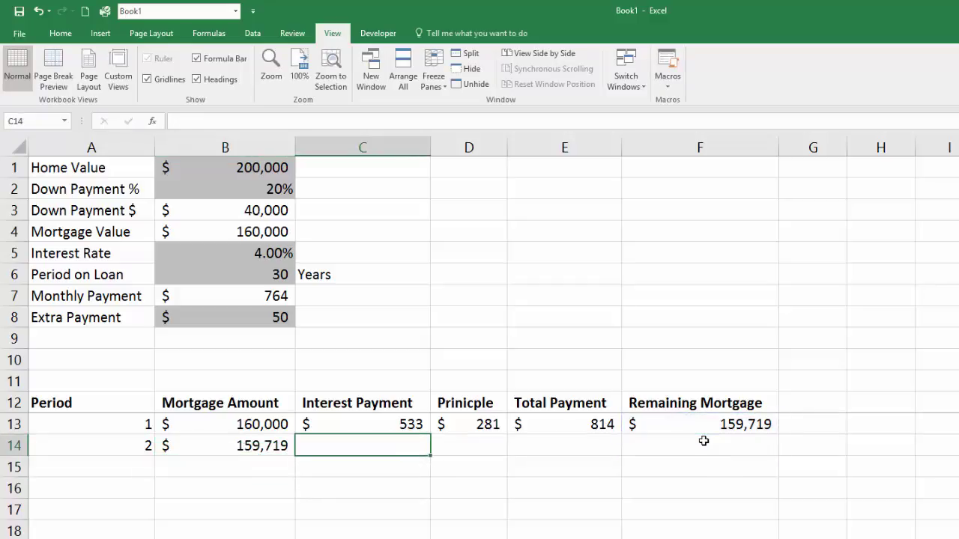
{"action": "left_click", "coordinate": [416, 431]}
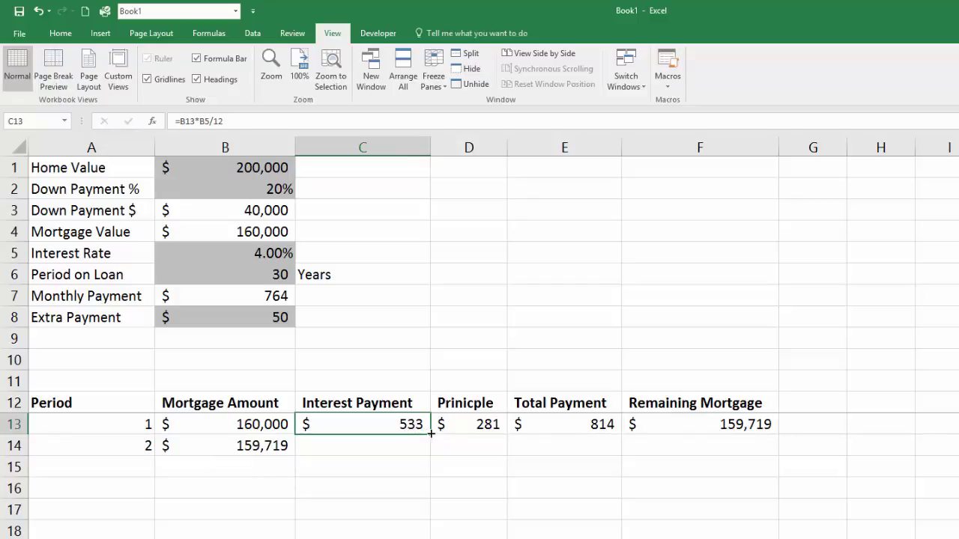
{"action": "left_click_drag", "start_coordinate": [430, 433], "coordinate": [431, 450]}
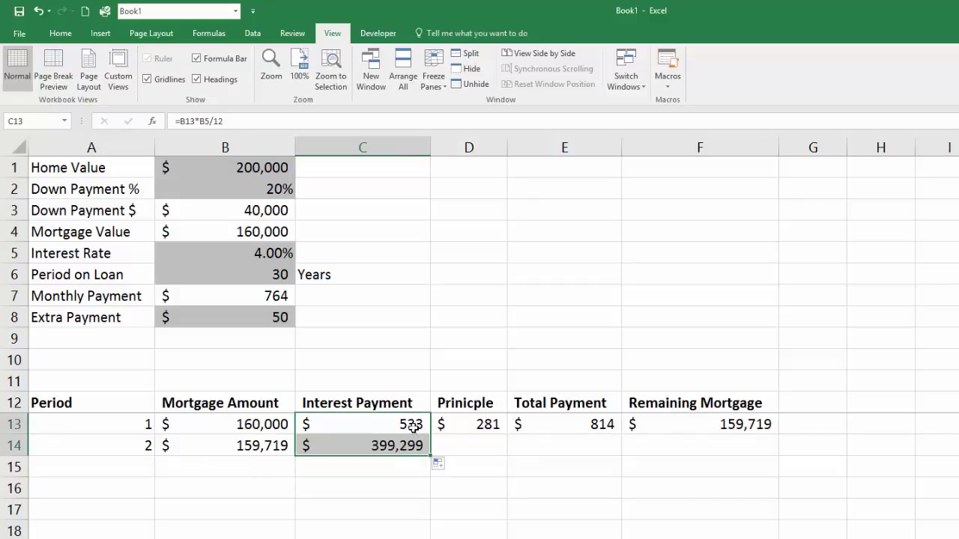
Make the interest rate reference in C13 absolute so the formula reads =B13*$B$5/12
{"action": "double_click", "coordinate": [415, 428]}
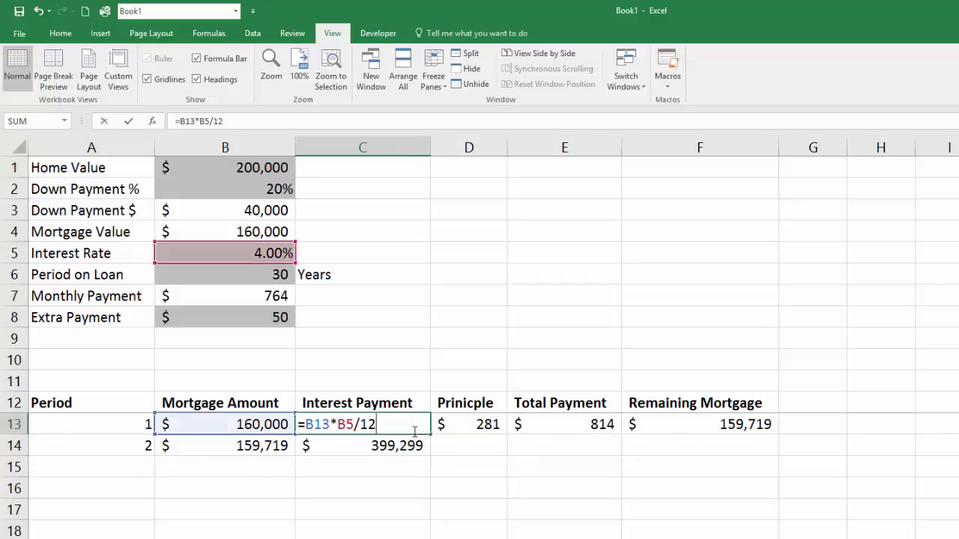
{"action": "left_click", "coordinate": [346, 425]}
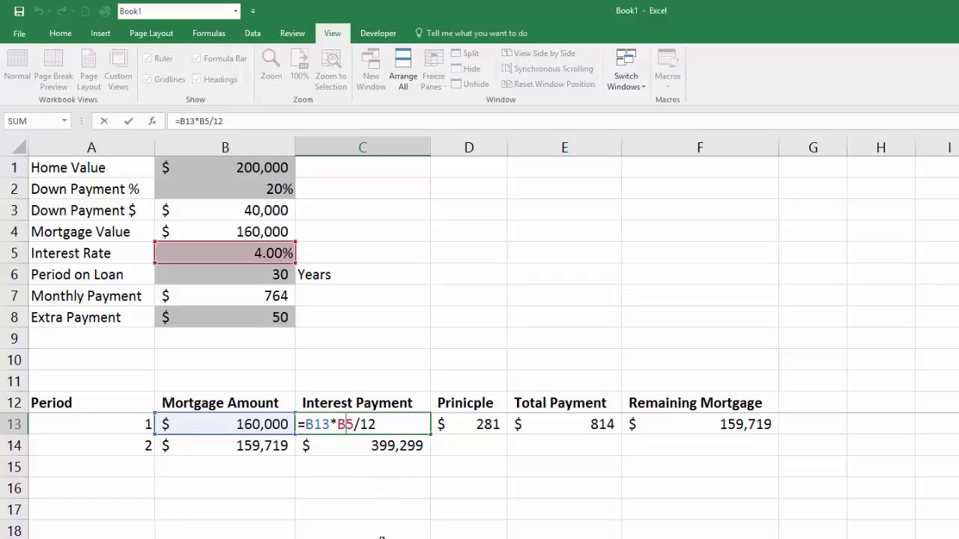
{"action": "key", "text": "F4"}
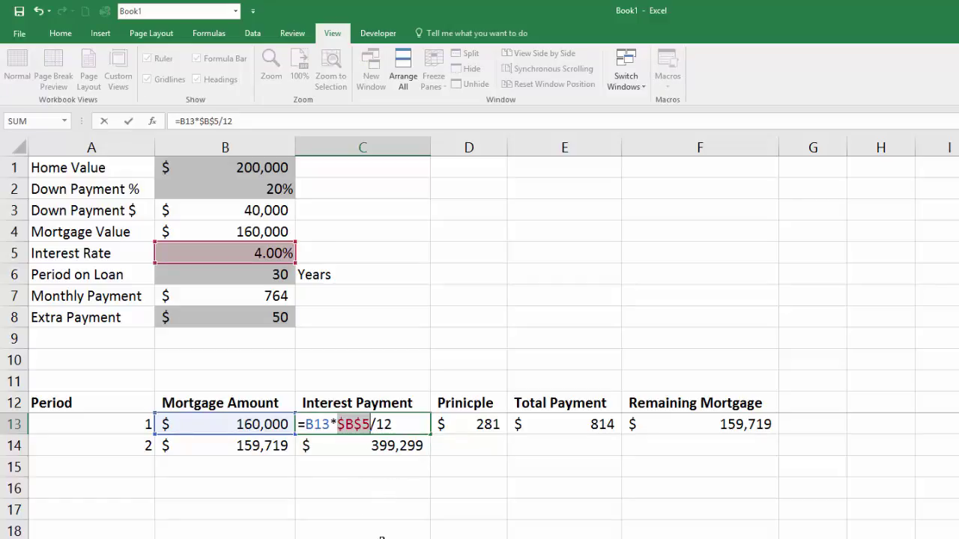
{"action": "key", "text": "Return"}
Fill the corrected interest payment formula from C13 down to C14 and check the copied formula's references
{"action": "left_click", "coordinate": [404, 421]}
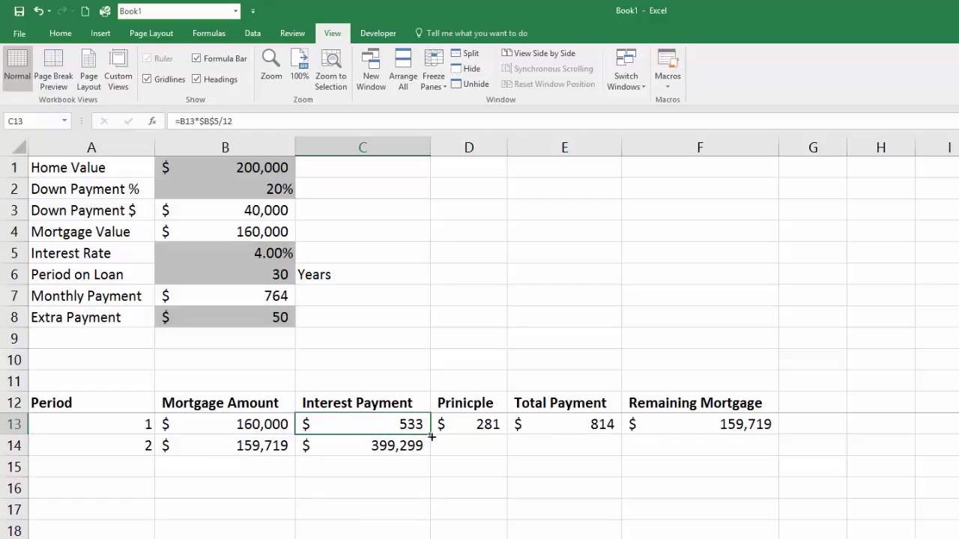
{"action": "left_click_drag", "start_coordinate": [430, 434], "coordinate": [434, 448]}
{"action": "left_click", "coordinate": [410, 445]}
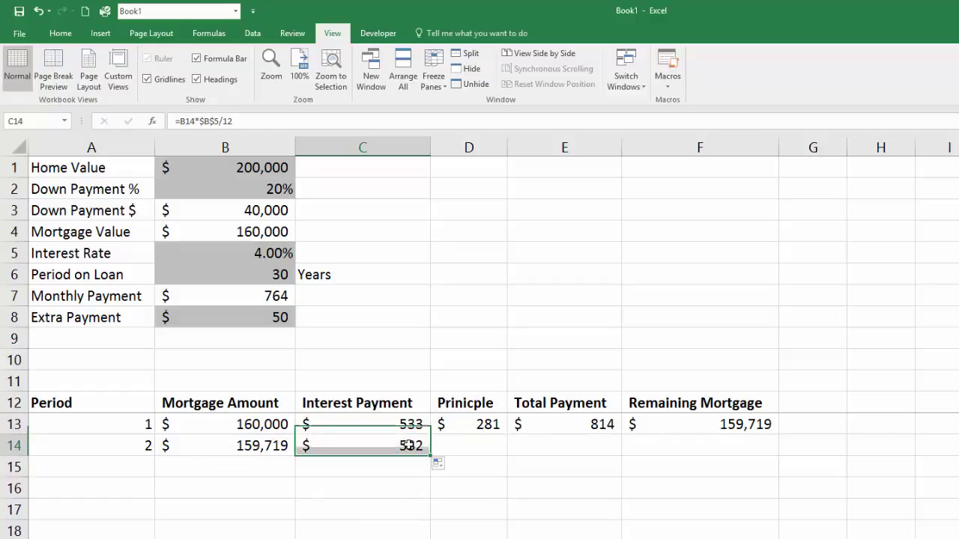
{"action": "key", "text": "F2"}
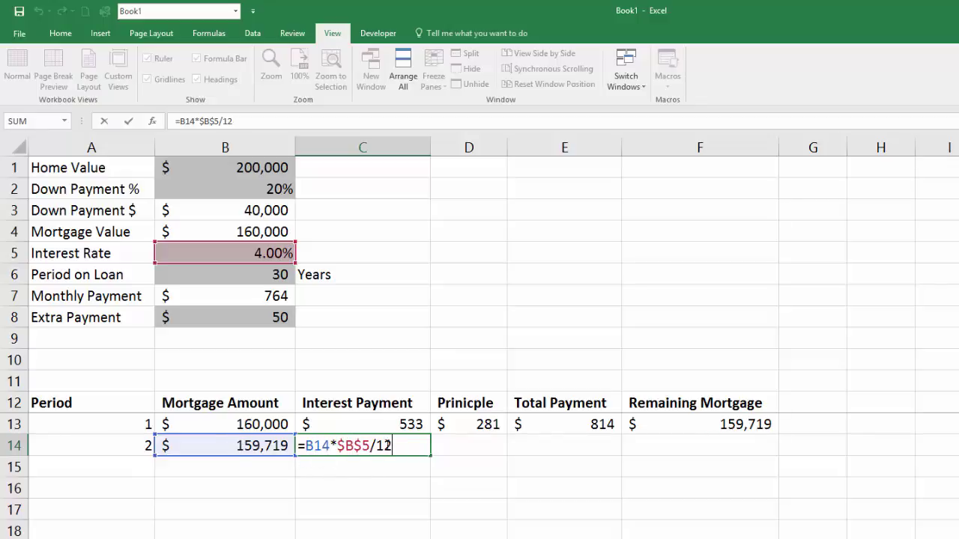
{"action": "key", "text": "Return"}
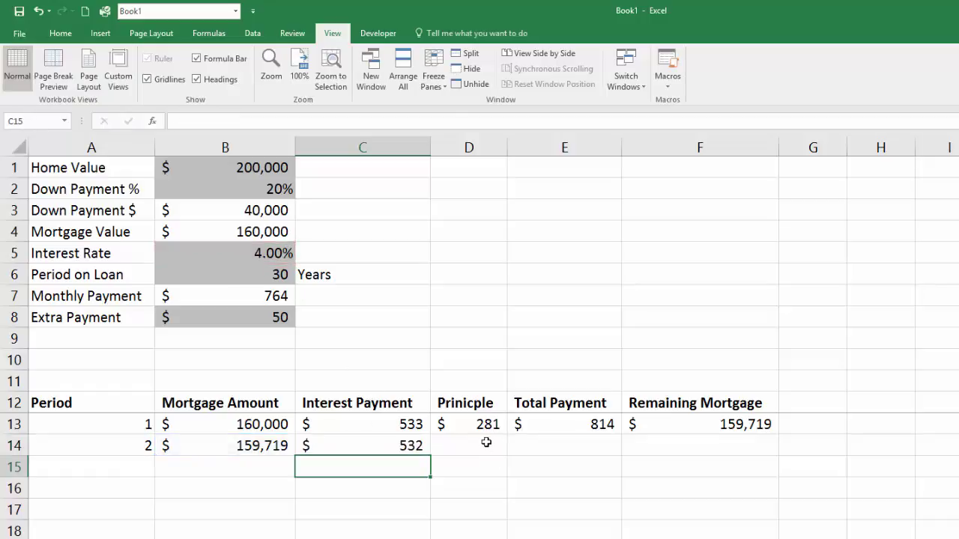
Check the principal formula in D13, fill it down to D14 and inspect the copied formula's references
{"action": "left_click", "coordinate": [485, 443]}
{"action": "double_click", "coordinate": [488, 424]}
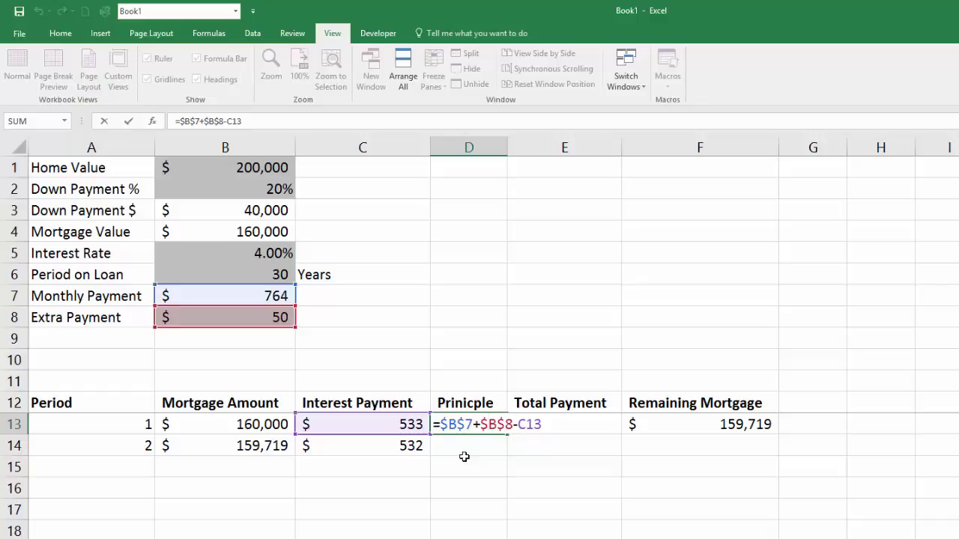
{"action": "key", "text": "Return"}
{"action": "left_click", "coordinate": [476, 428]}
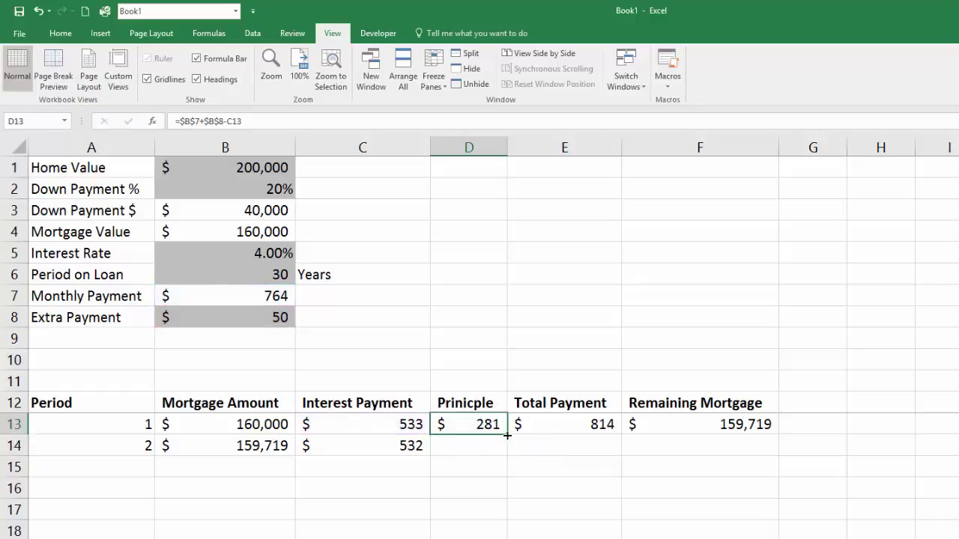
{"action": "left_click_drag", "start_coordinate": [507, 435], "coordinate": [508, 454]}
{"action": "left_click", "coordinate": [485, 445]}
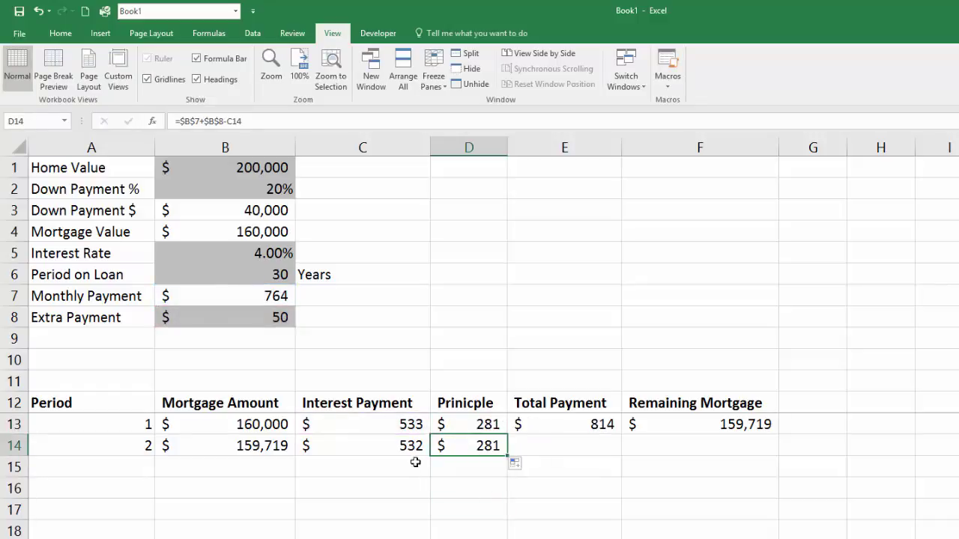
{"action": "double_click", "coordinate": [475, 447]}
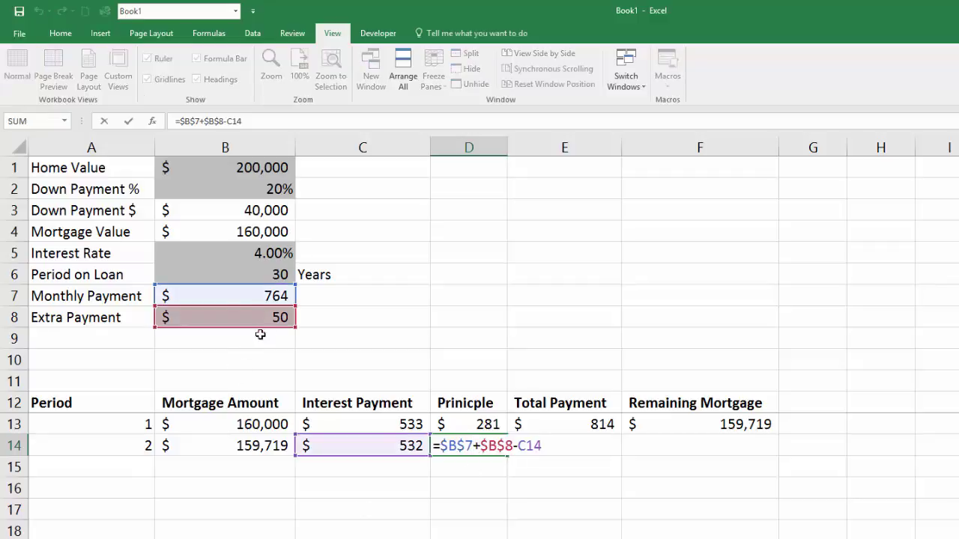
Check the total payment formula in E13 and fill it down to E14
{"action": "key", "text": "Return"}
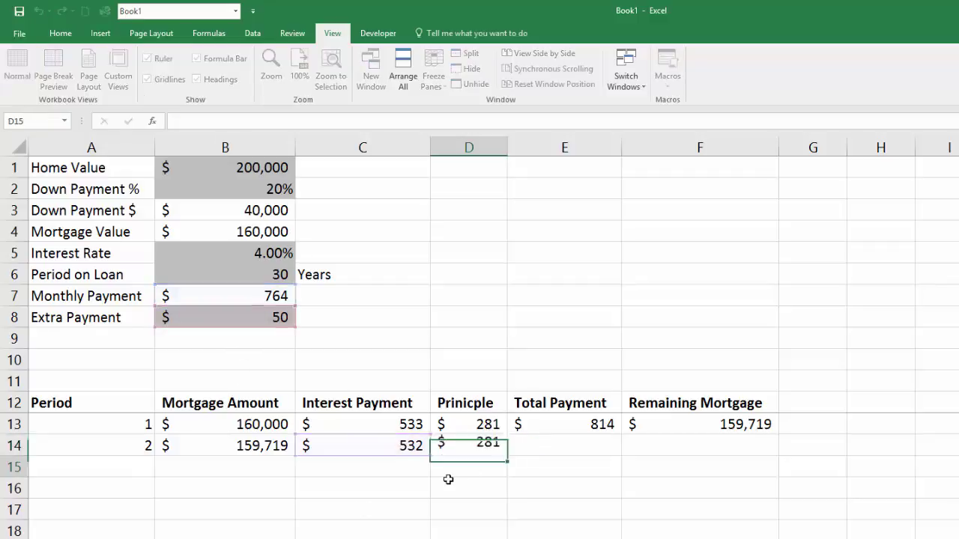
{"action": "left_click", "coordinate": [592, 422]}
{"action": "double_click", "coordinate": [592, 422]}
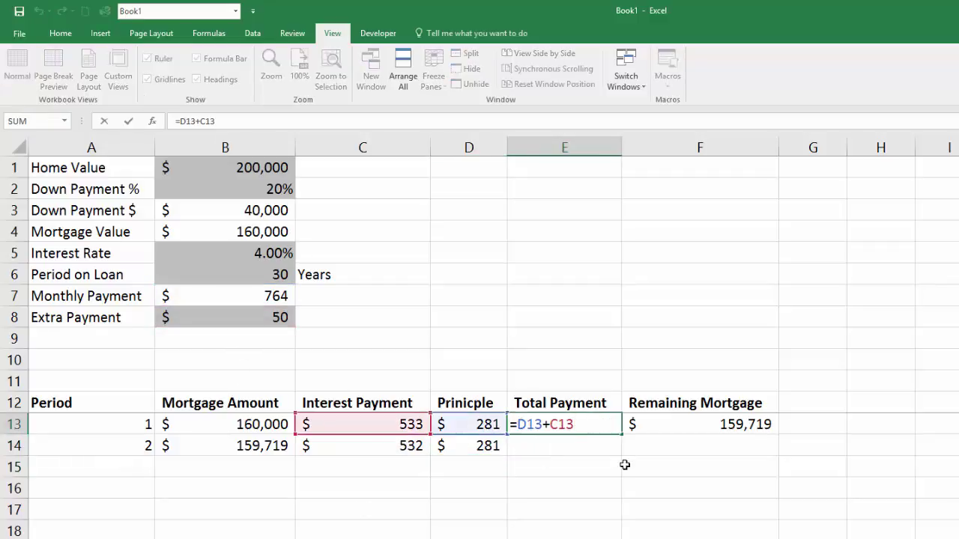
{"action": "key", "text": "Return"}
{"action": "left_click", "coordinate": [606, 425]}
{"action": "left_click_drag", "start_coordinate": [621, 435], "coordinate": [621, 455]}
{"action": "left_click", "coordinate": [624, 491]}
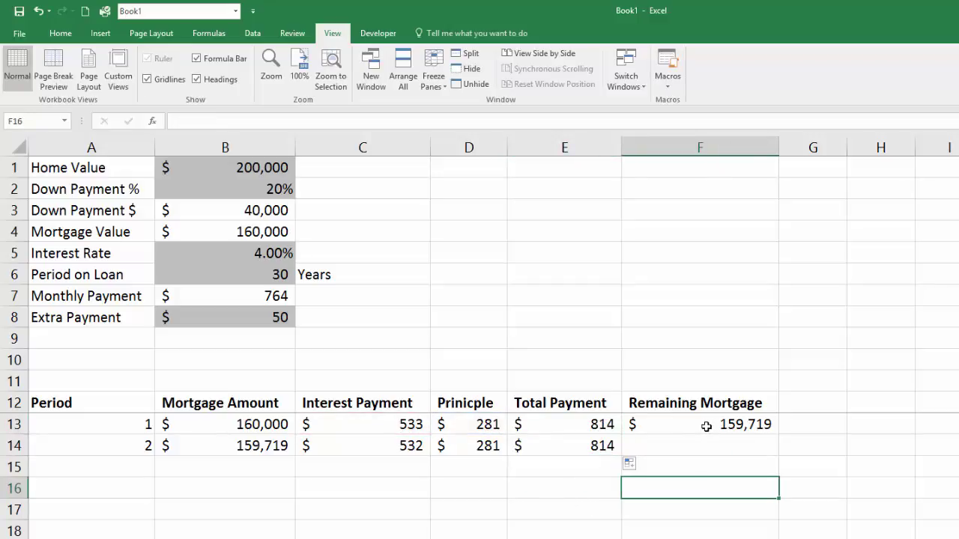
Check the remaining mortgage formula in F13, fill it down to F14 and look over the second period's row
{"action": "left_click", "coordinate": [731, 424]}
{"action": "key", "text": "F2"}
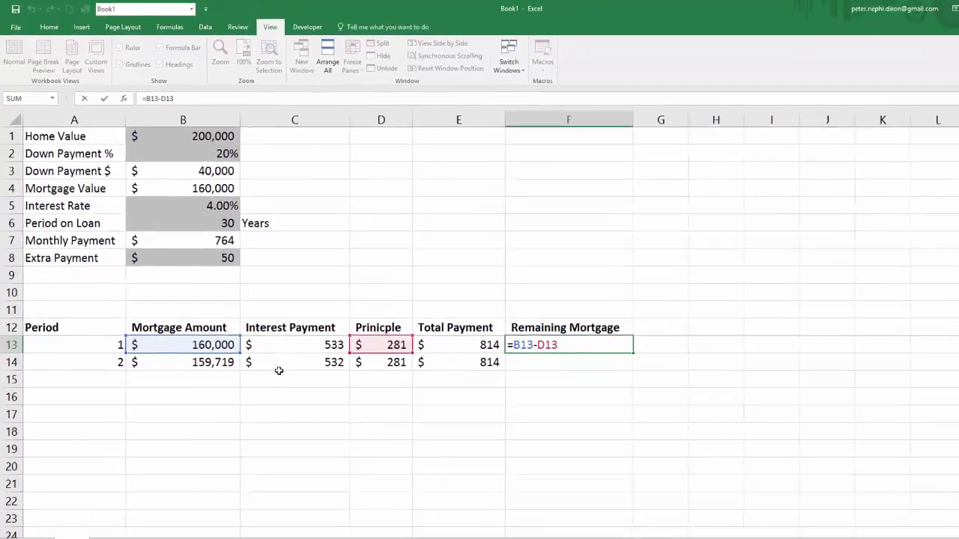
{"action": "key", "text": "Return"}
{"action": "left_click", "coordinate": [610, 341]}
{"action": "left_click_drag", "start_coordinate": [616, 345], "coordinate": [148, 355]}
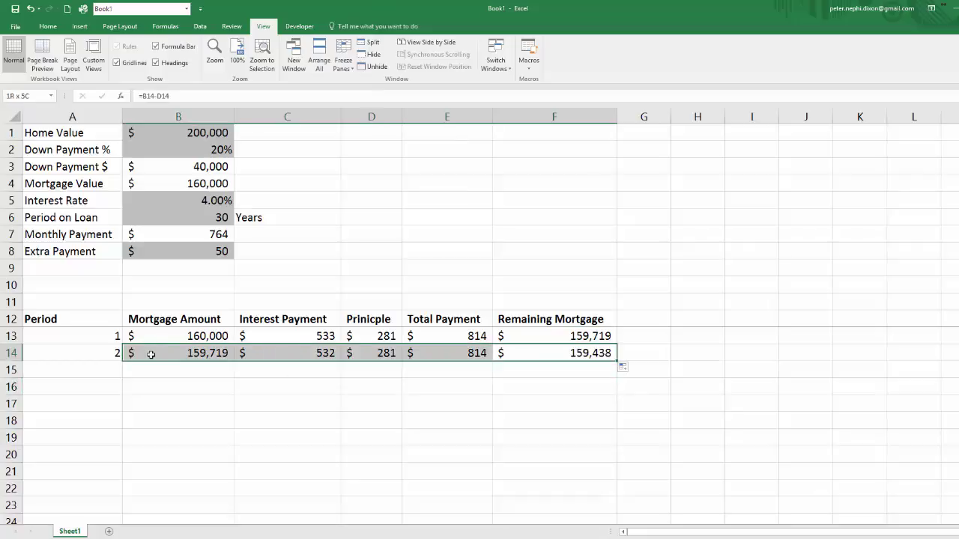
{"action": "left_click", "coordinate": [308, 423]}
Set the extra payment in B8 to 0
{"action": "left_click", "coordinate": [225, 253]}
{"action": "type", "text": "0"}
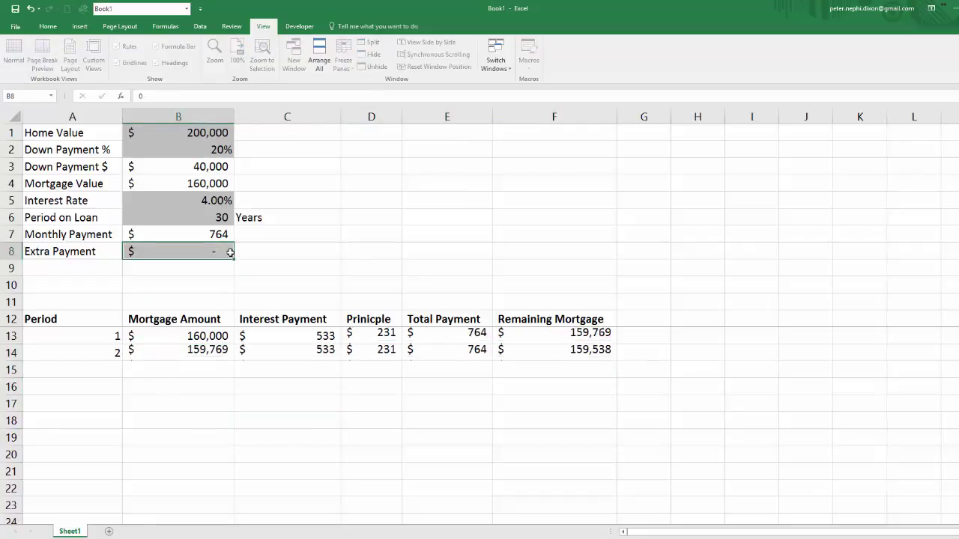
{"action": "key", "text": "Return"}
{"action": "left_click", "coordinate": [321, 266]}
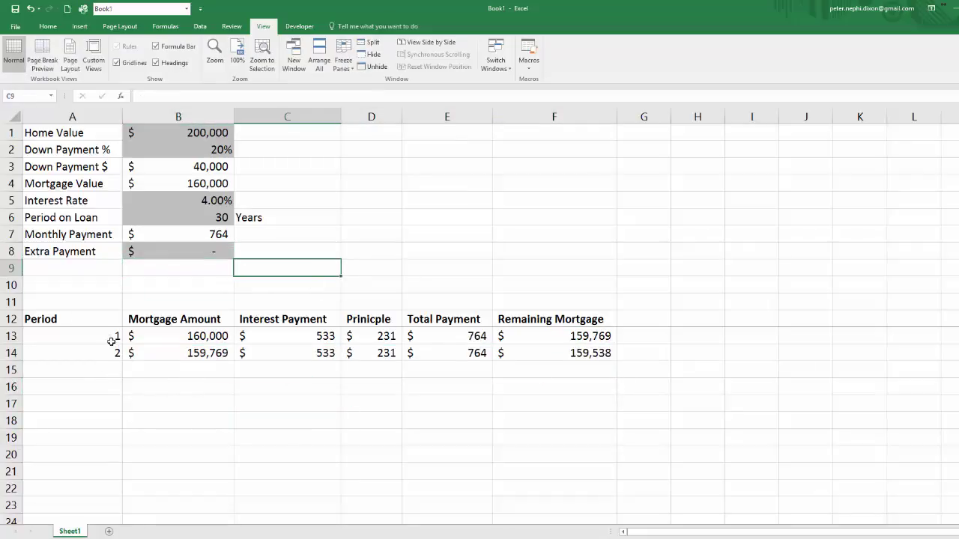
Extend the Period number series from A13:A14 down to period 374 in row 386
{"action": "left_click_drag", "start_coordinate": [112, 338], "coordinate": [95, 354]}
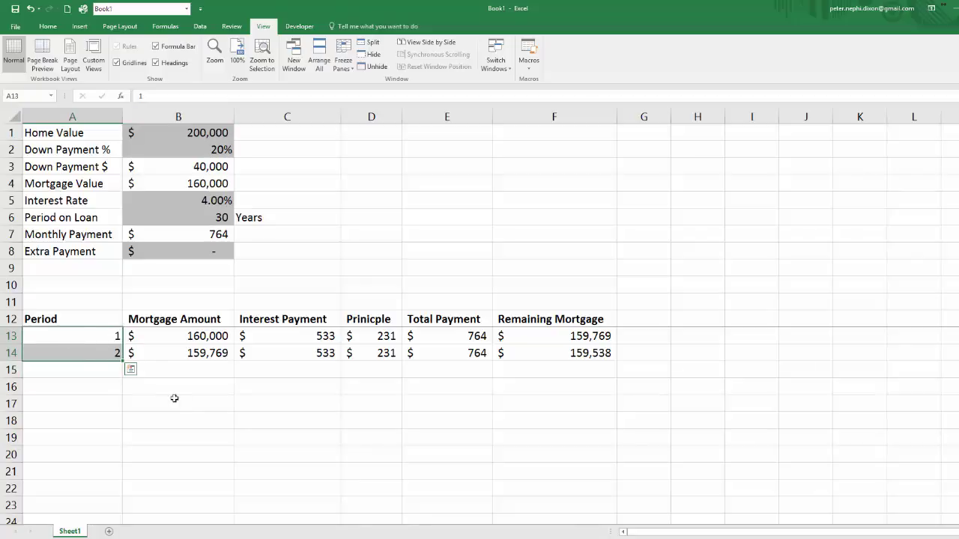
{"action": "left_click_drag", "start_coordinate": [123, 361], "coordinate": [128, 517]}
{"action": "left_click", "coordinate": [72, 437]}
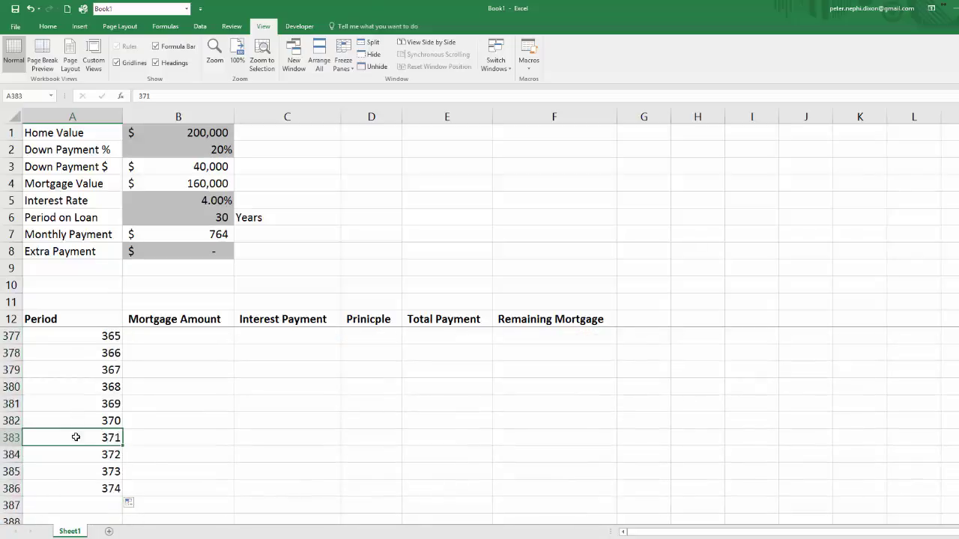
{"action": "left_click", "coordinate": [111, 487]}
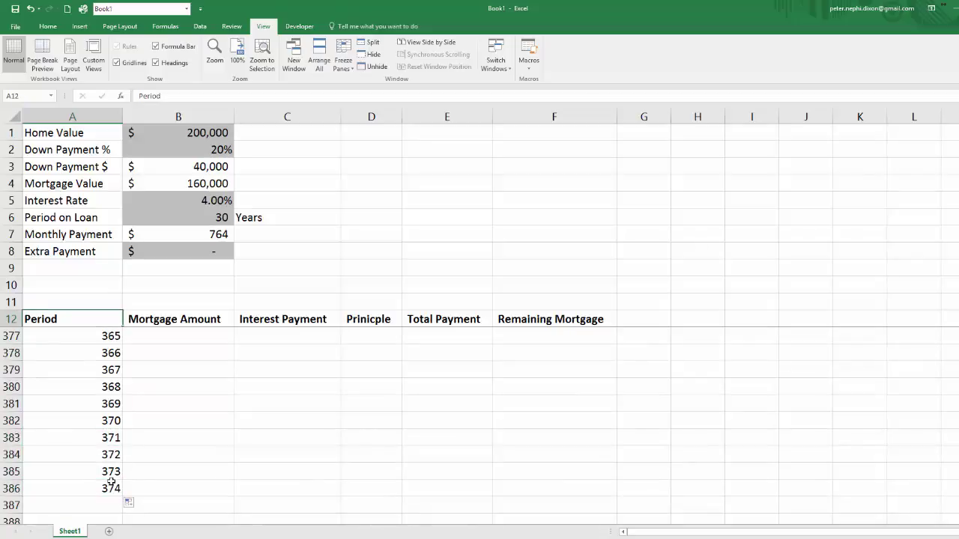
Fill the second period's formulas in B14:F14 down alongside all the period numbers
{"action": "key", "text": "ctrl+Home"}
{"action": "left_click_drag", "start_coordinate": [157, 353], "coordinate": [567, 352]}
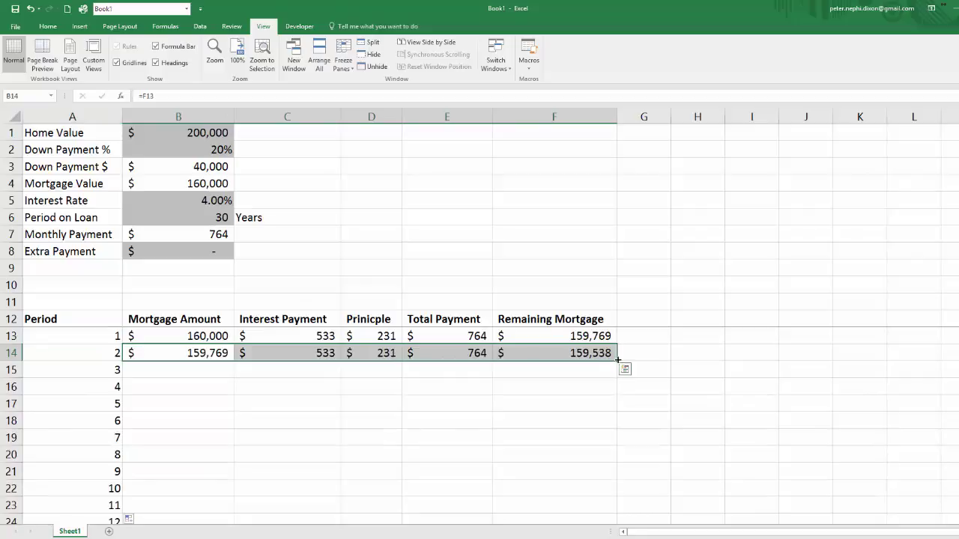
{"action": "double_click", "coordinate": [618, 361]}
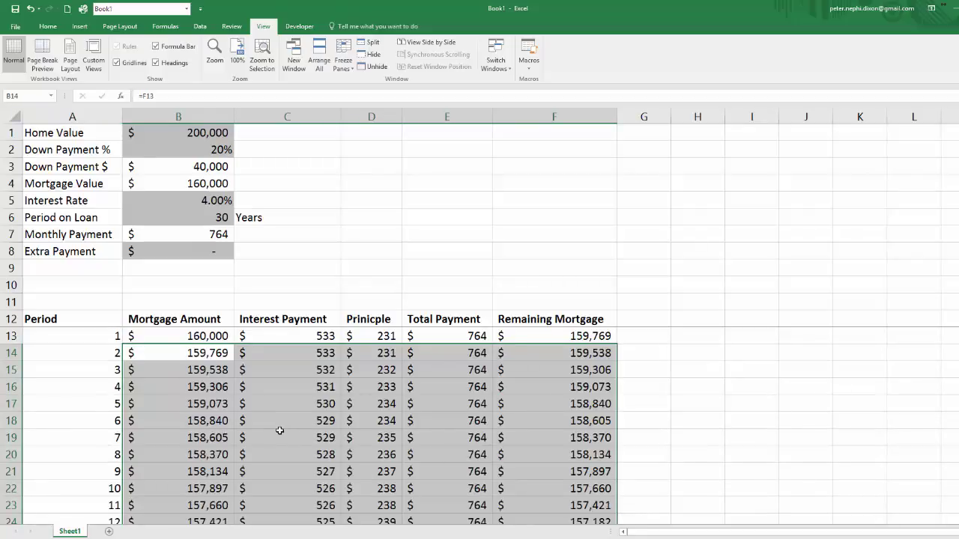
Examine the end of the amortization table around period 360 and the surplus rows from period 361 onward
{"action": "scroll", "coordinate": [286, 434], "scroll_direction": "down", "scroll_amount": 10}
{"action": "scroll", "coordinate": [286, 434], "scroll_direction": "down", "scroll_amount": 20}
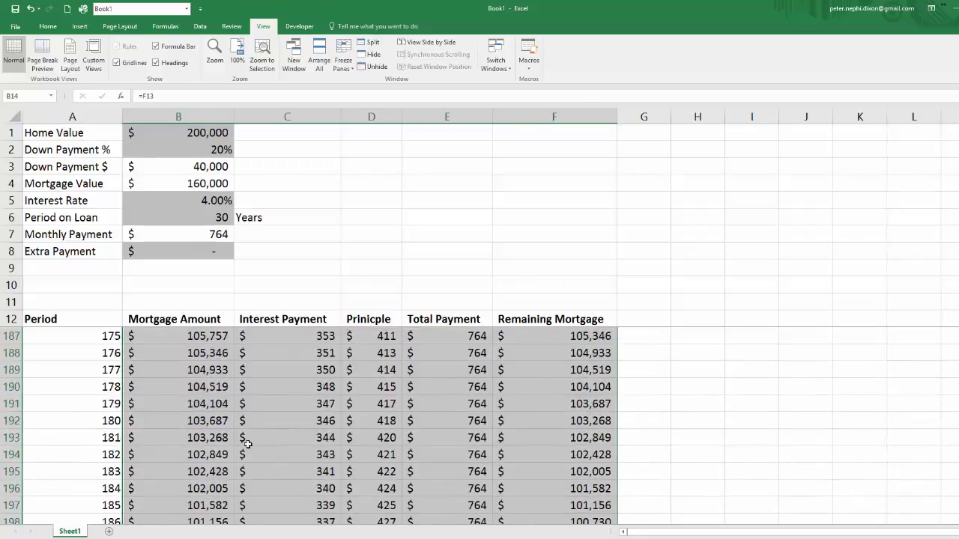
{"action": "scroll", "coordinate": [247, 444], "scroll_direction": "down", "scroll_amount": 20}
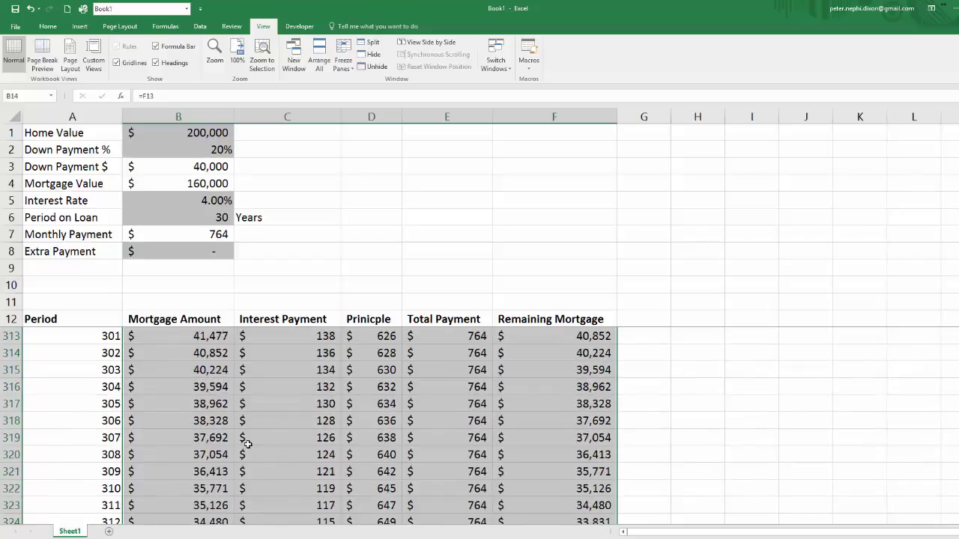
{"action": "scroll", "coordinate": [248, 444], "scroll_direction": "down", "scroll_amount": 12}
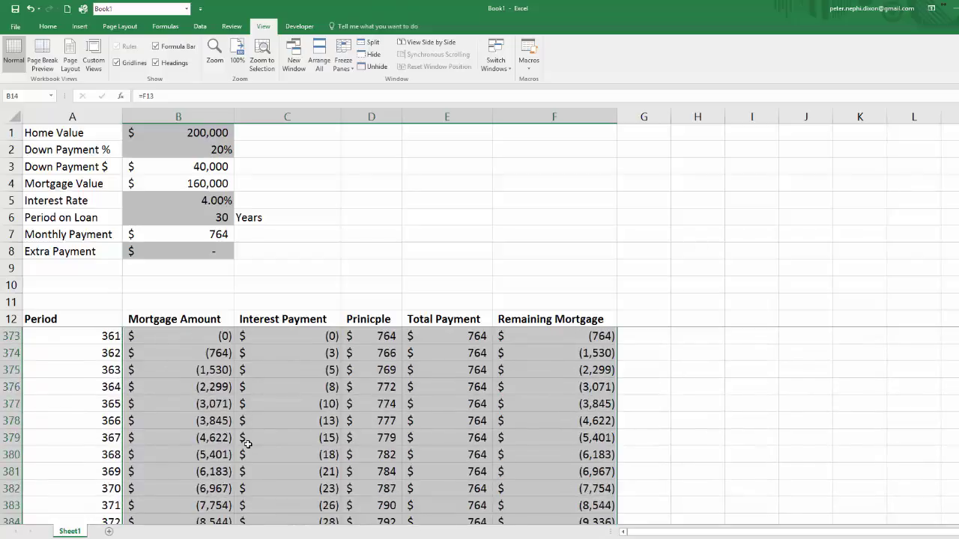
{"action": "scroll", "coordinate": [247, 444], "scroll_direction": "up", "scroll_amount": 3}
{"action": "scroll", "coordinate": [247, 445], "scroll_direction": "down", "scroll_amount": 1}
{"action": "left_click", "coordinate": [247, 442]}
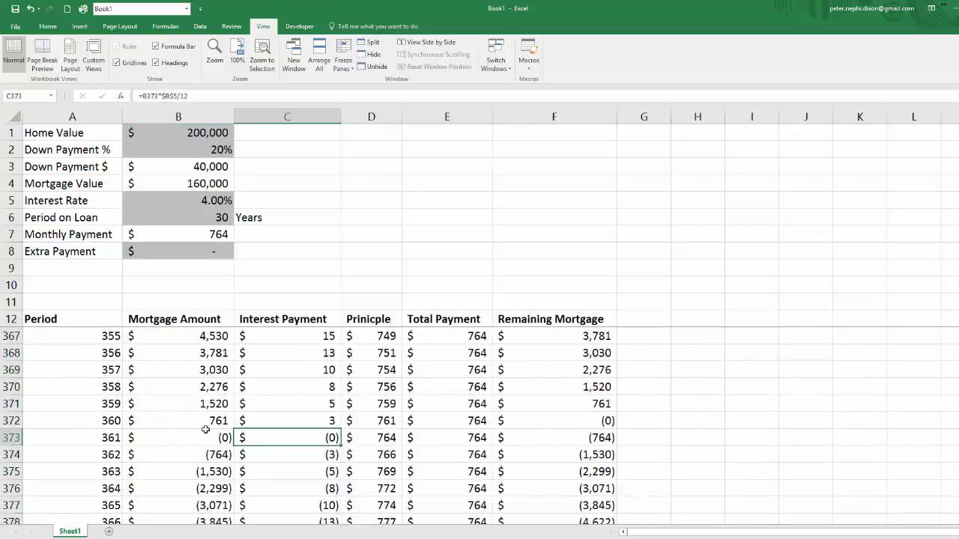
{"action": "left_click", "coordinate": [11, 421]}
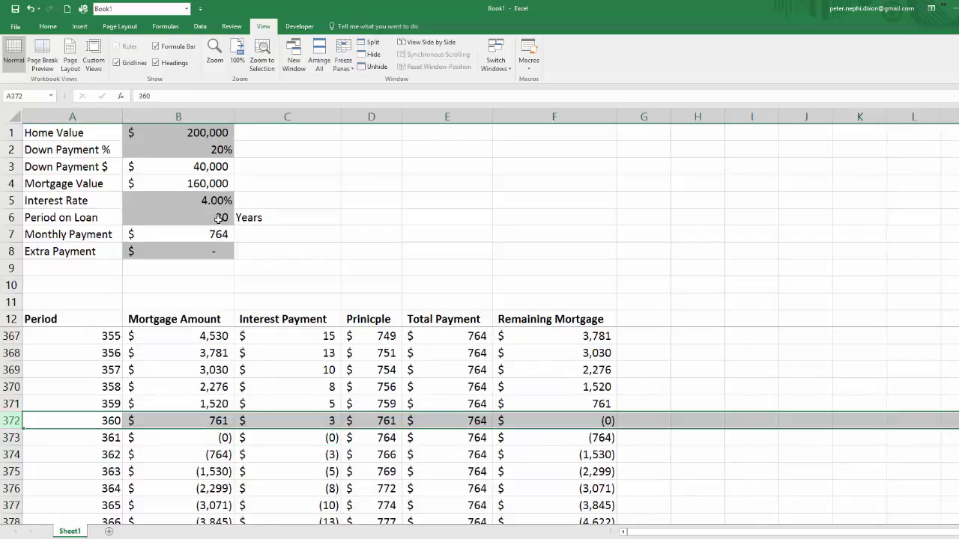
{"action": "left_click", "coordinate": [611, 426]}
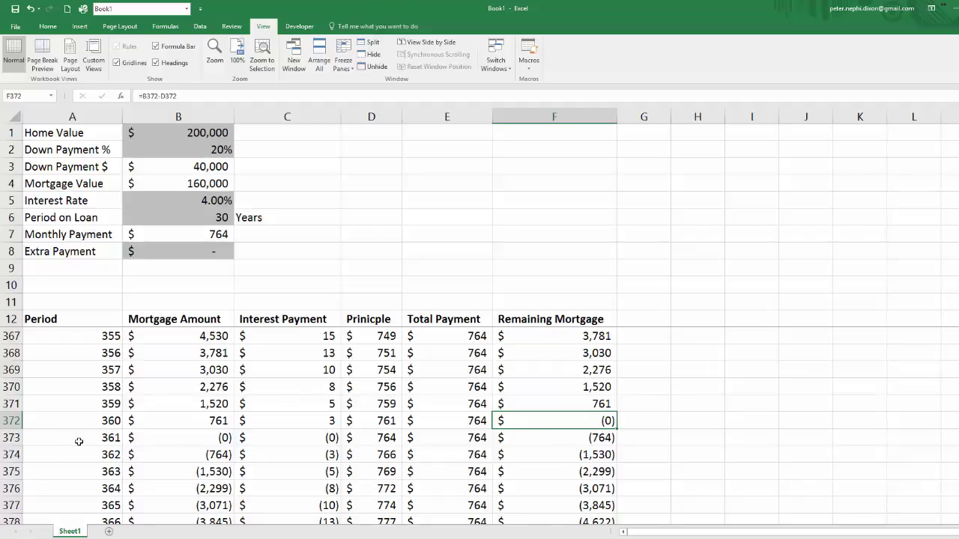
{"action": "left_click_drag", "start_coordinate": [79, 442], "coordinate": [625, 518]}
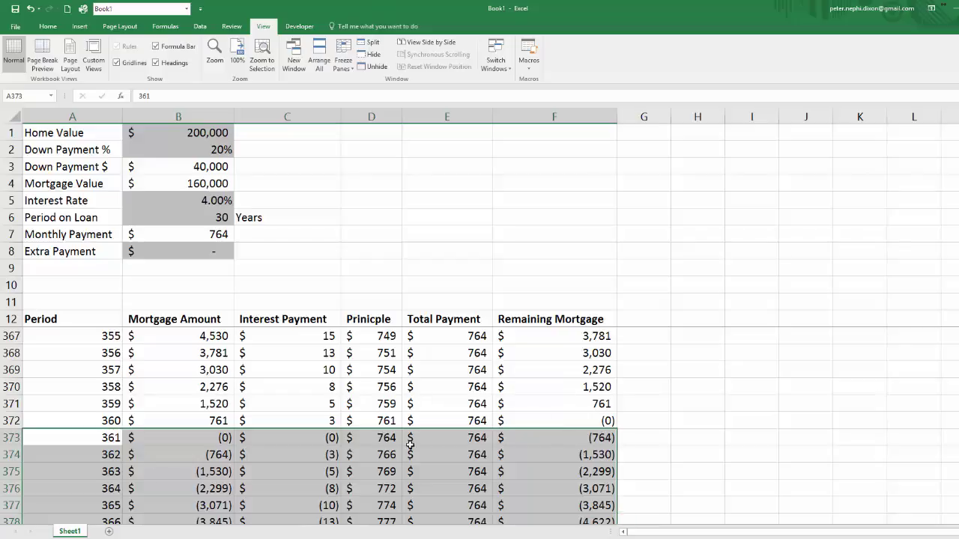
{"action": "left_click", "coordinate": [226, 455]}
Begin an IF formula in A14 with the logical test $B$7+$B$8>=B13+C13
{"action": "key", "text": "ctrl+Home"}
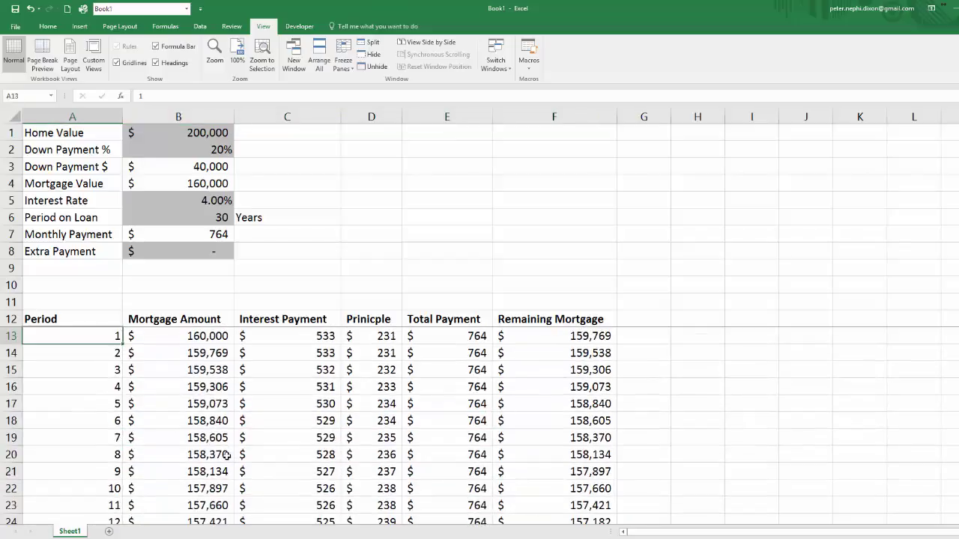
{"action": "key", "text": "Down"}
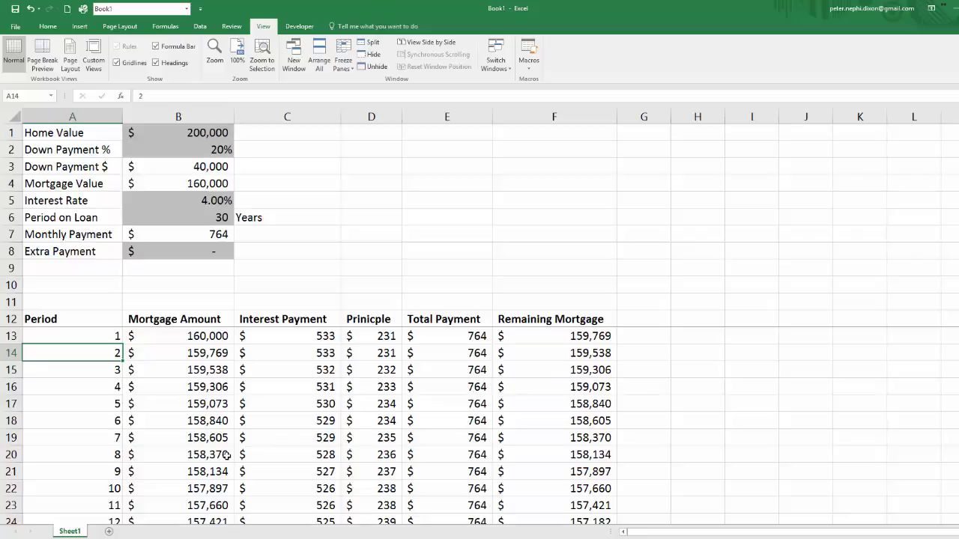
{"action": "type", "text": "="}
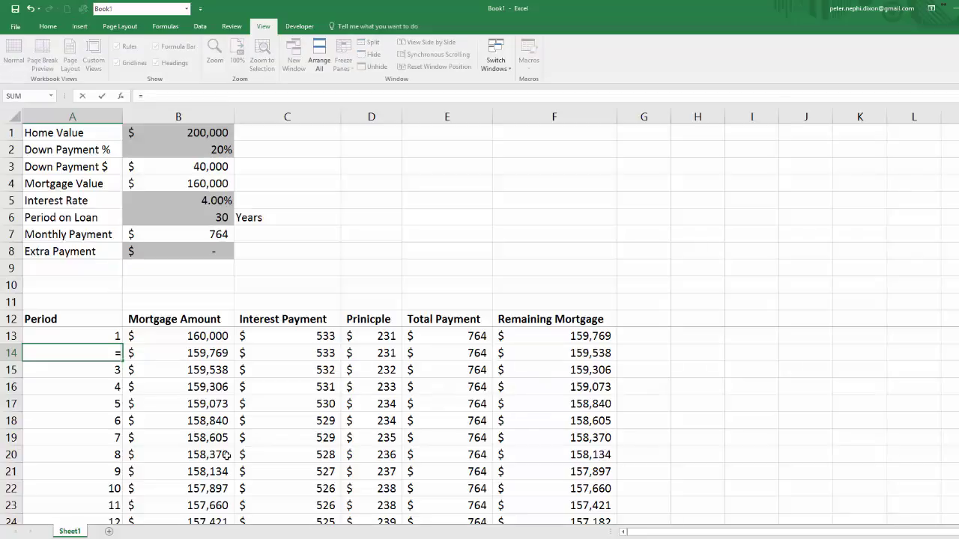
{"action": "type", "text": "if("}
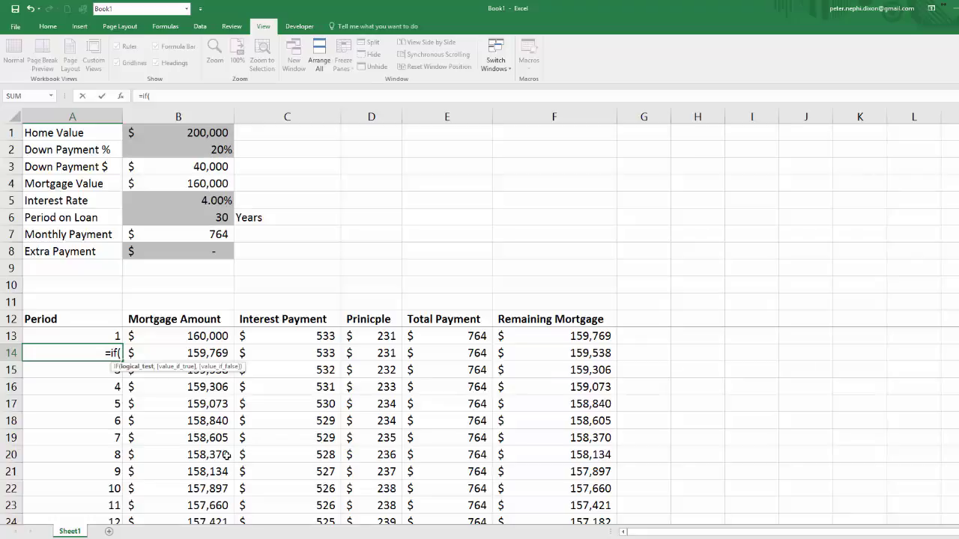
{"action": "left_click", "coordinate": [187, 234]}
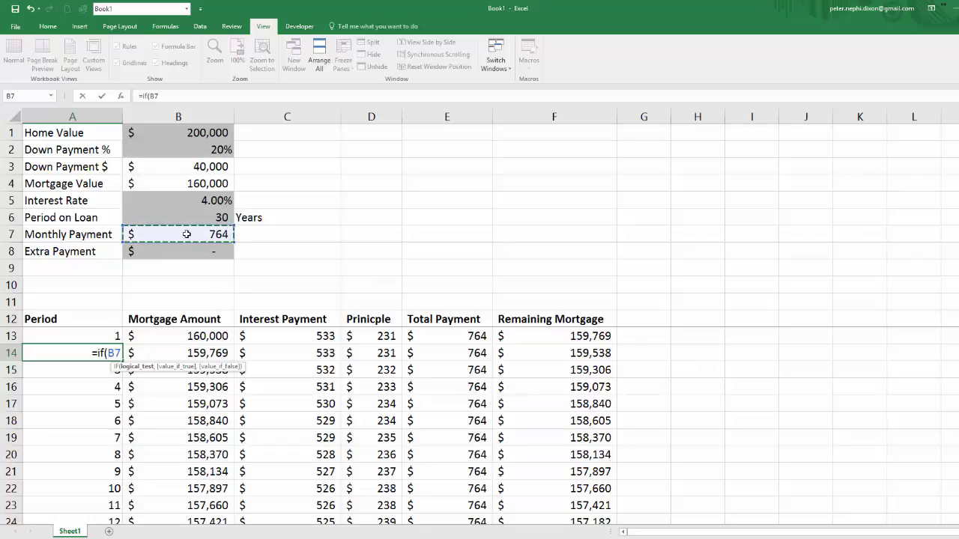
{"action": "key", "text": "F4"}
{"action": "type", "text": "+"}
{"action": "left_click", "coordinate": [192, 254]}
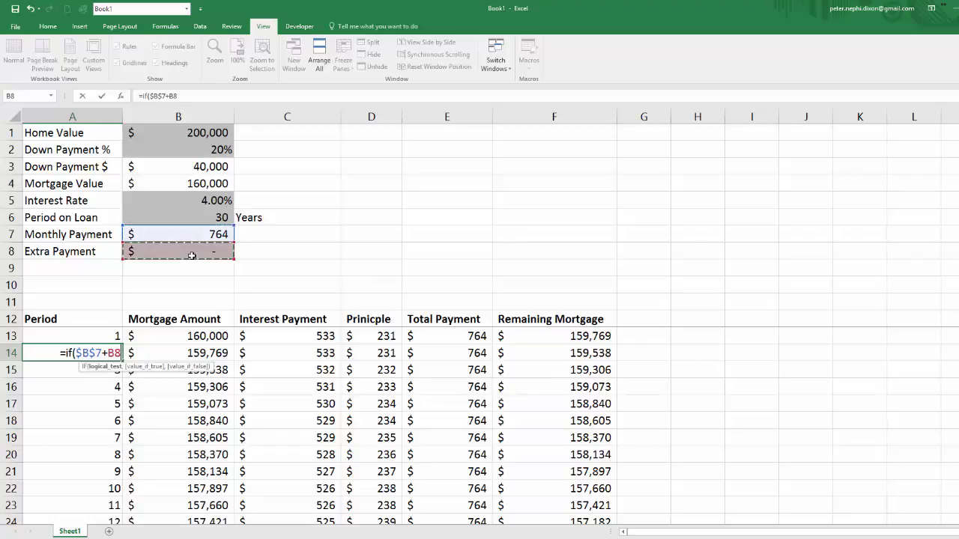
{"action": "key", "text": "F4"}
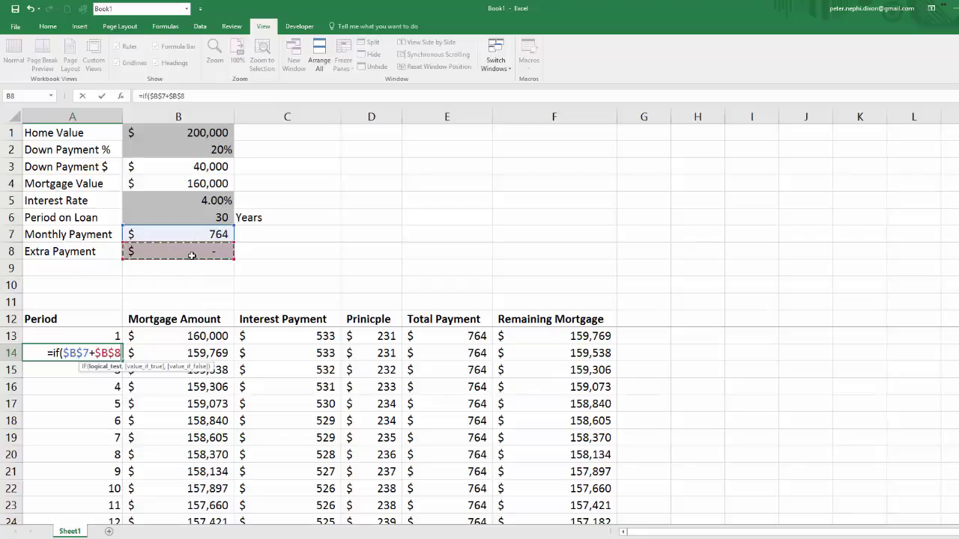
{"action": "type", "text": ">"}
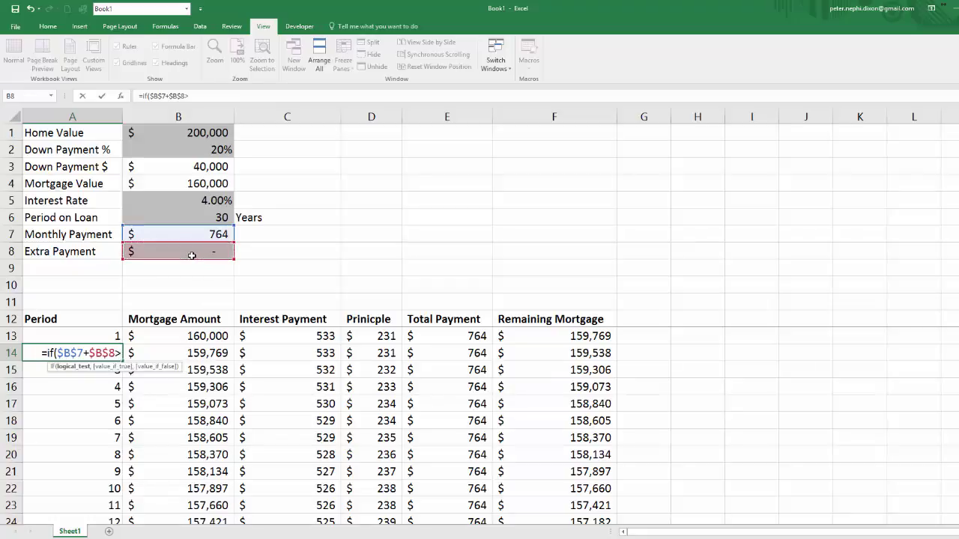
{"action": "type", "text": "="}
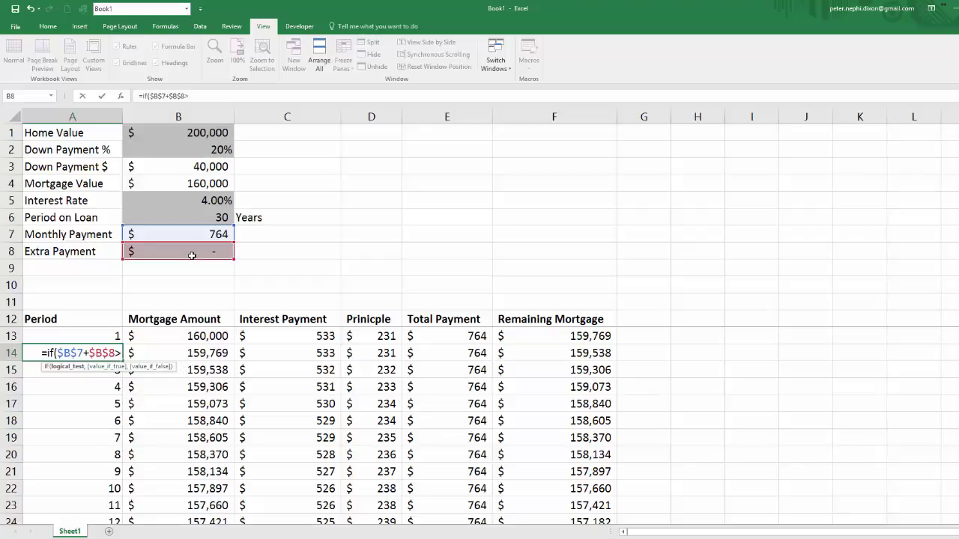
{"action": "left_click", "coordinate": [171, 336]}
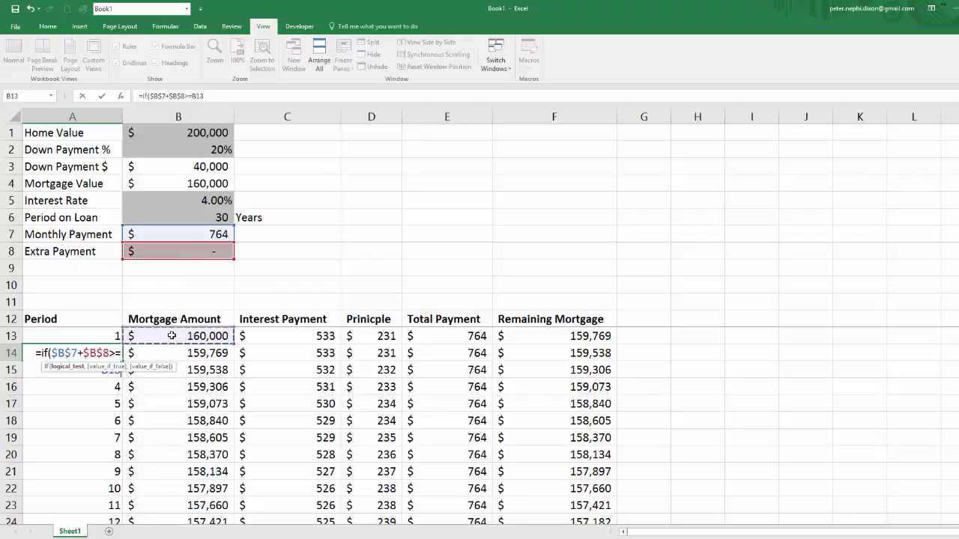
{"action": "type", "text": "+"}
{"action": "left_click", "coordinate": [281, 336]}
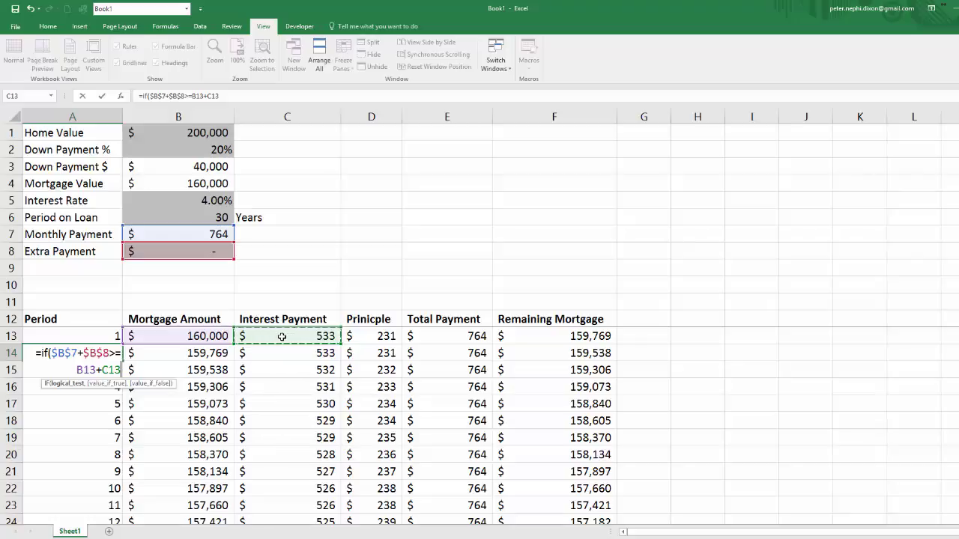
Complete the IF formula in A14 with "" as the true value and A13+1 as the false value
{"action": "type", "text": ","}
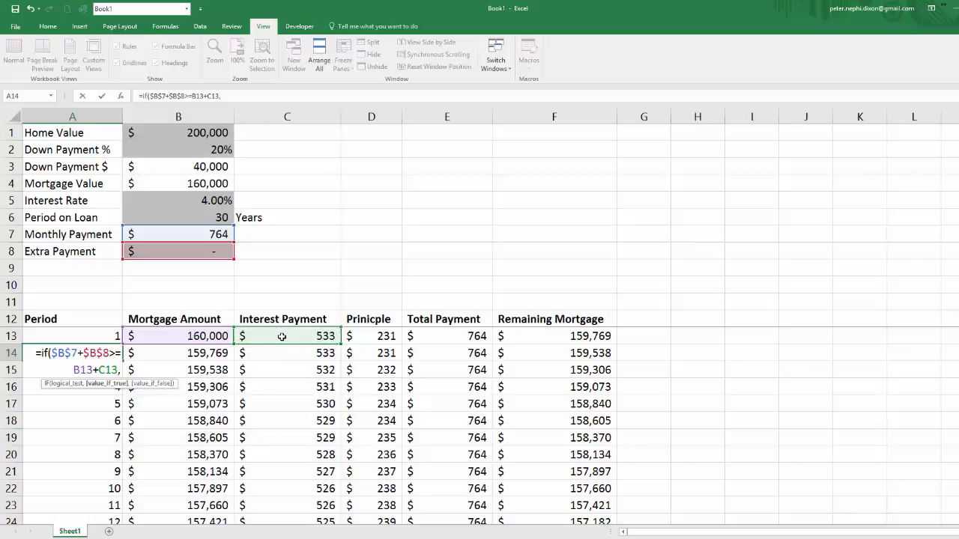
{"action": "type", "text": "\"\","}
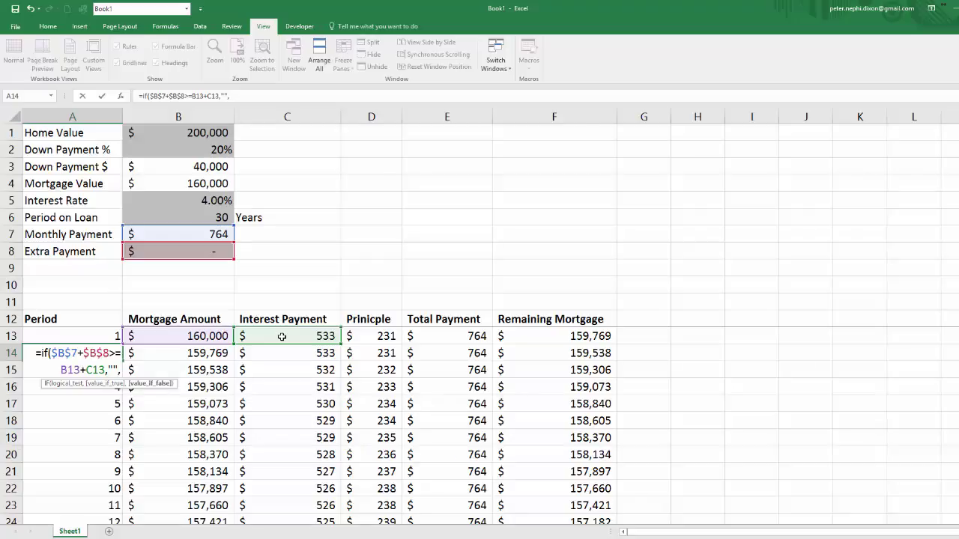
{"action": "left_click", "coordinate": [110, 334]}
{"action": "type", "text": "+1"}
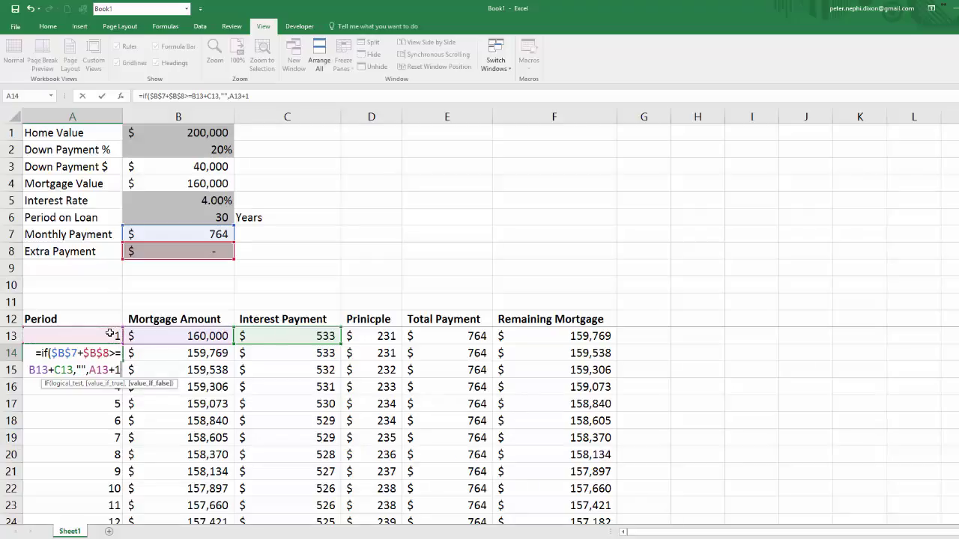
{"action": "type", "text": ")"}
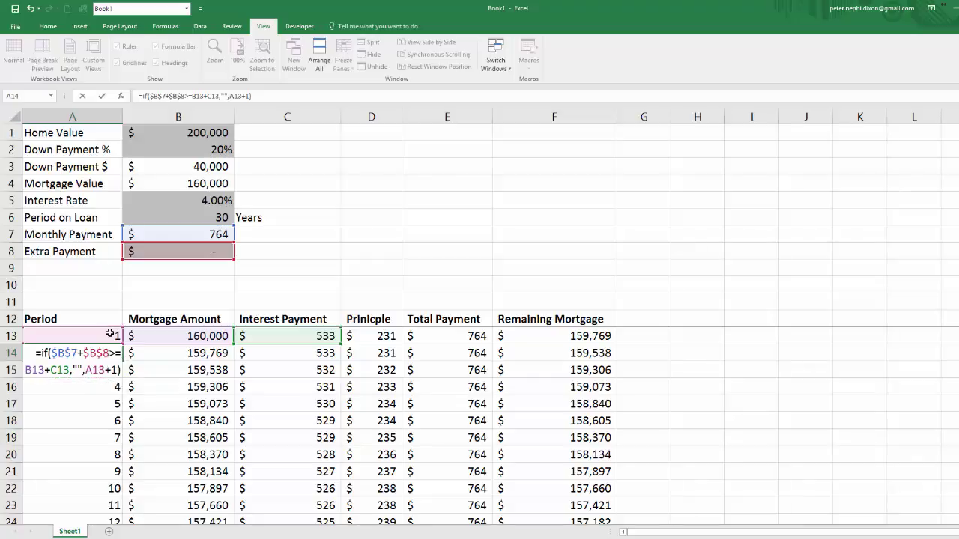
{"action": "key", "text": "Return"}
{"action": "left_click", "coordinate": [116, 352]}
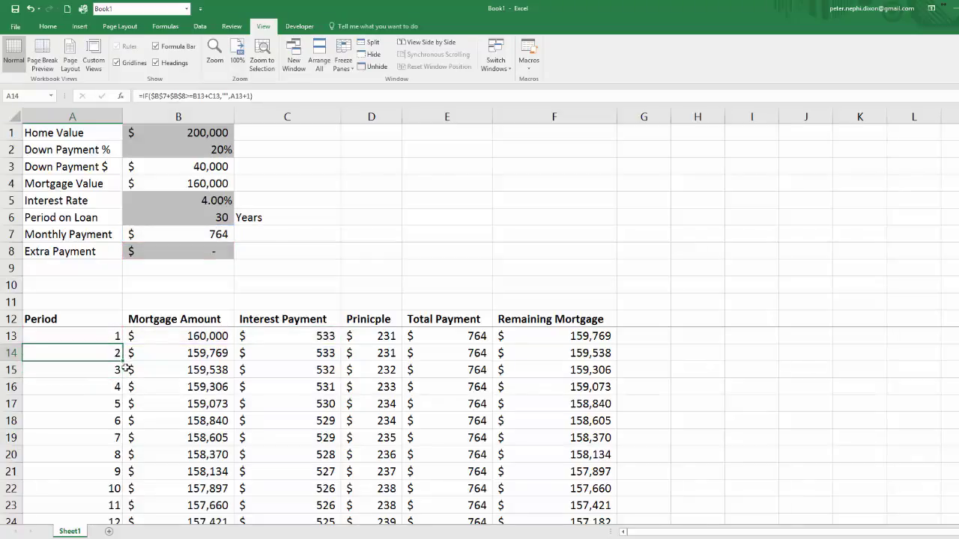
Set the Period on Loan to 1 year and review the amortization rows around period 12
{"action": "left_click", "coordinate": [210, 219]}
{"action": "type", "text": "1"}
{"action": "key", "text": "Return"}
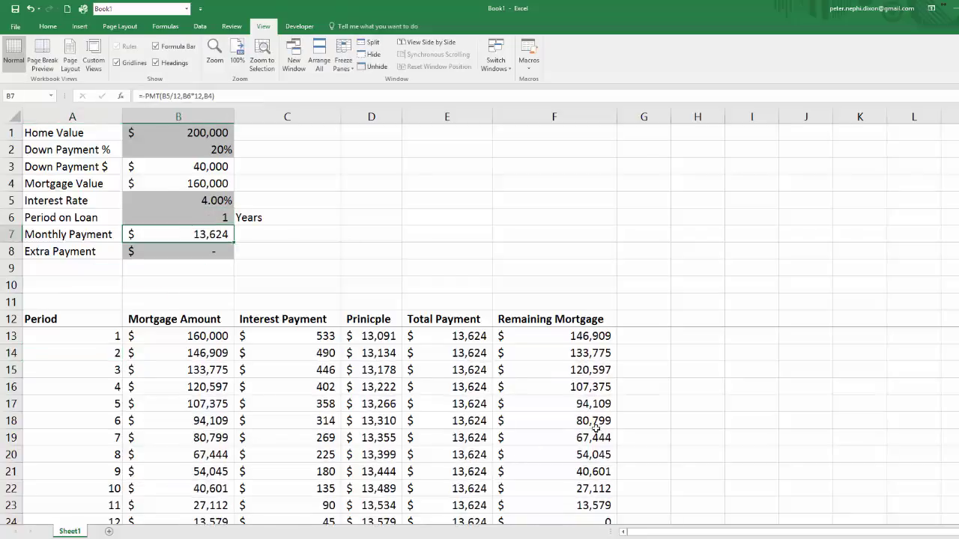
{"action": "scroll", "coordinate": [596, 430], "scroll_direction": "down", "scroll_amount": 1}
{"action": "left_click_drag", "start_coordinate": [569, 466], "coordinate": [74, 457]}
{"action": "left_click", "coordinate": [576, 466]}
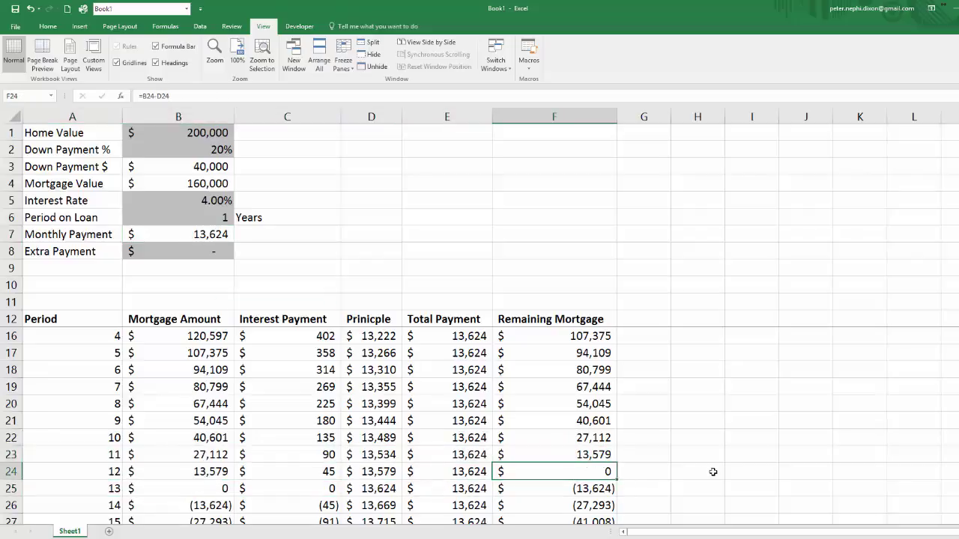
Fill the IF formula in A14 down the Period column of the amortization table
{"action": "left_click", "coordinate": [120, 336]}
{"action": "scroll", "coordinate": [124, 352], "scroll_direction": "up", "scroll_amount": 3}
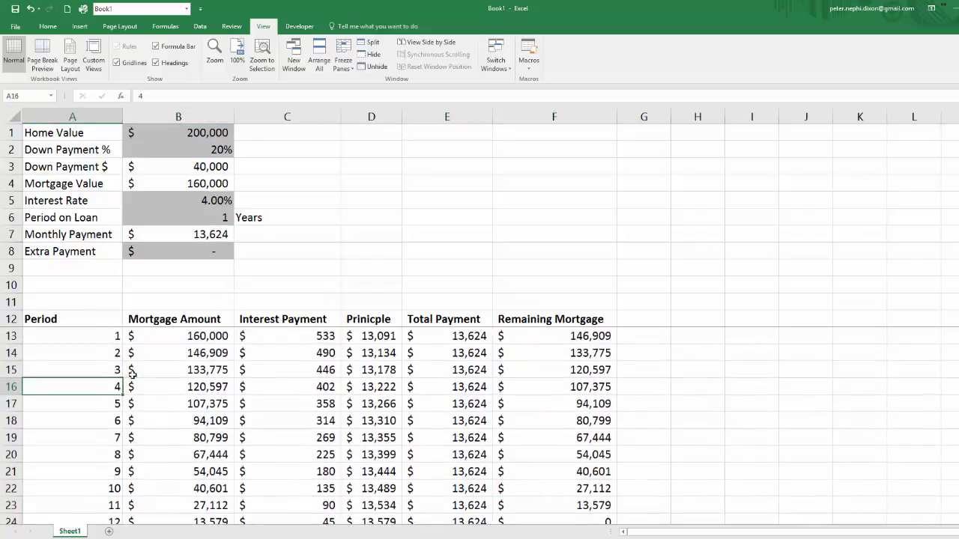
{"action": "left_click", "coordinate": [120, 367]}
{"action": "left_click", "coordinate": [119, 359]}
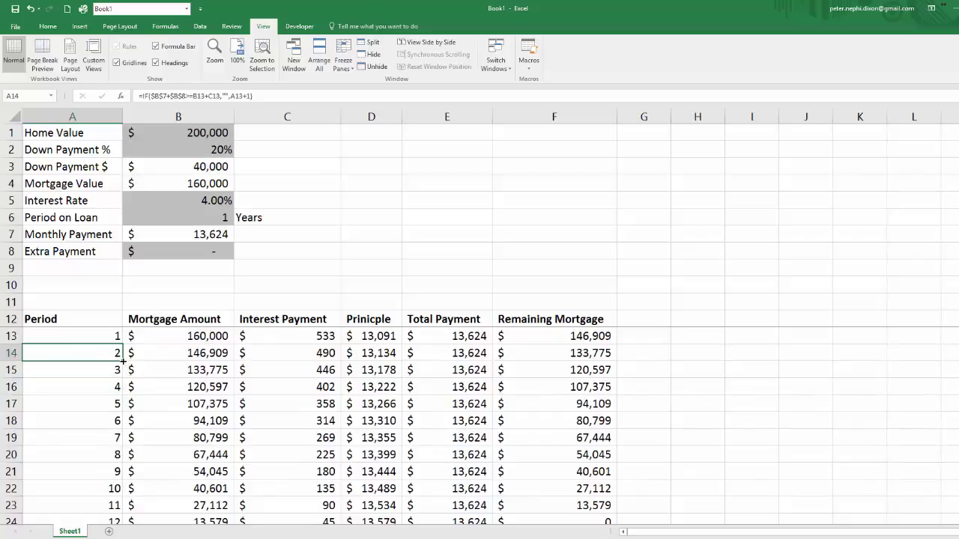
{"action": "left_click_drag", "start_coordinate": [122, 361], "coordinate": [118, 441]}
{"action": "left_click", "coordinate": [118, 440]}
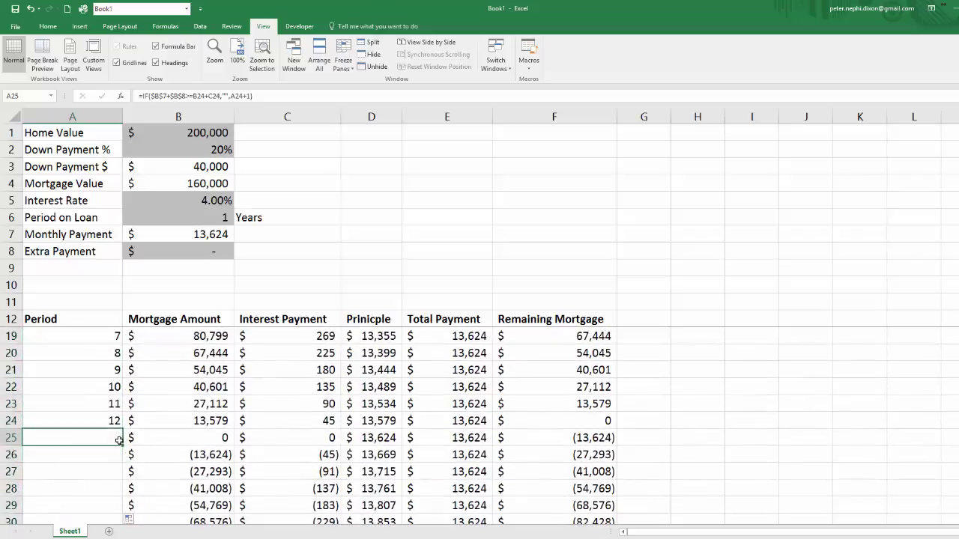
Examine the Period column around period 12 and the rows below it, checking the IF formulas in A25 and A26
{"action": "scroll", "coordinate": [118, 438], "scroll_direction": "down", "scroll_amount": 5}
{"action": "scroll", "coordinate": [117, 438], "scroll_direction": "up", "scroll_amount": 5}
{"action": "scroll", "coordinate": [91, 432], "scroll_direction": "up", "scroll_amount": 1}
{"action": "scroll", "coordinate": [91, 431], "scroll_direction": "down", "scroll_amount": 1}
{"action": "scroll", "coordinate": [105, 427], "scroll_direction": "up", "scroll_amount": 2}
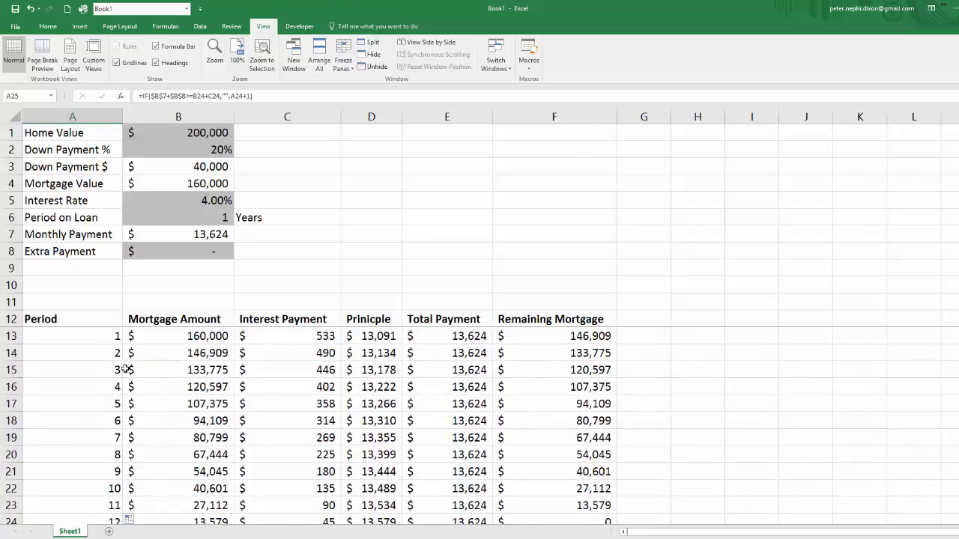
{"action": "scroll", "coordinate": [126, 369], "scroll_direction": "down", "scroll_amount": 3}
{"action": "scroll", "coordinate": [171, 342], "scroll_direction": "up", "scroll_amount": 1}
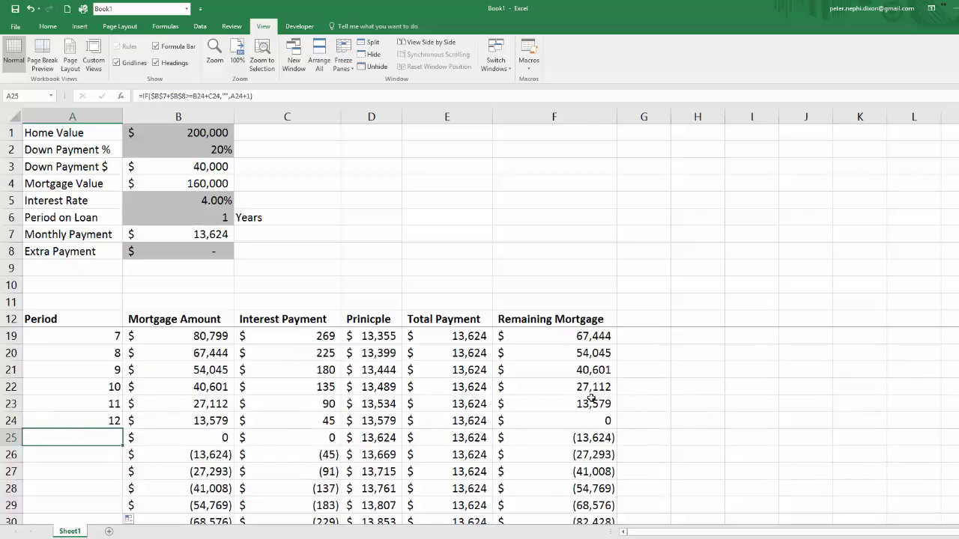
{"action": "left_click", "coordinate": [107, 454]}
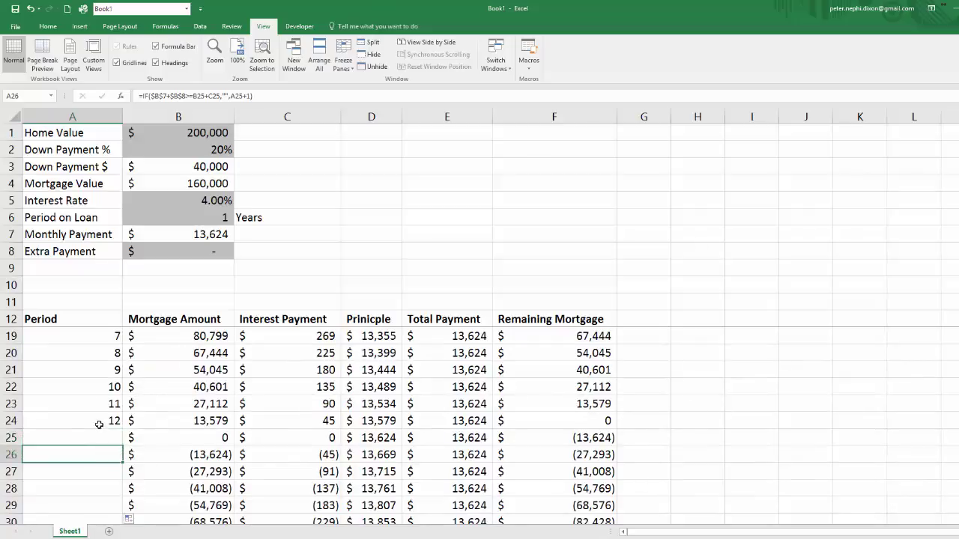
{"action": "key", "text": "Up"}
{"action": "scroll", "coordinate": [126, 416], "scroll_direction": "up", "scroll_amount": 2}
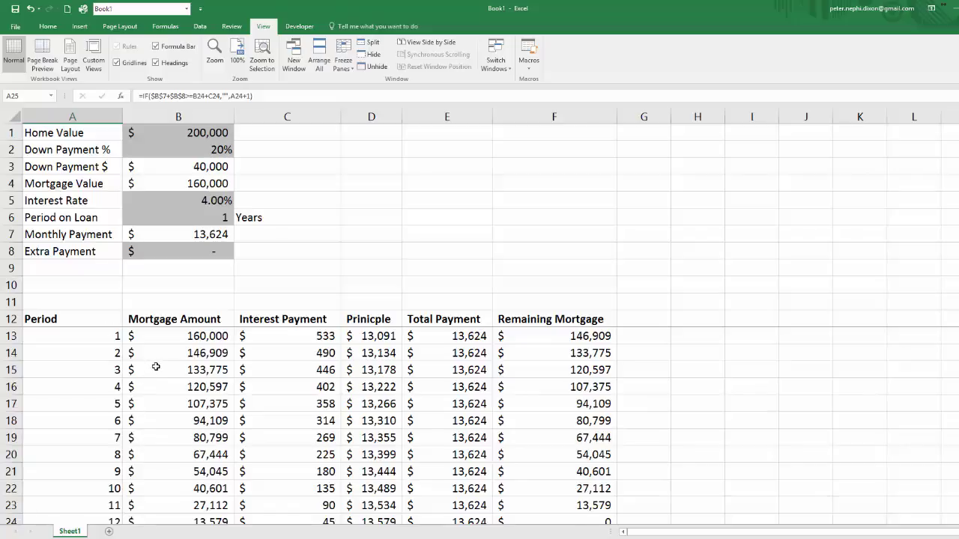
{"action": "scroll", "coordinate": [156, 366], "scroll_direction": "down", "scroll_amount": 1}
{"action": "scroll", "coordinate": [156, 359], "scroll_direction": "up", "scroll_amount": 1}
{"action": "scroll", "coordinate": [228, 352], "scroll_direction": "down", "scroll_amount": 3}
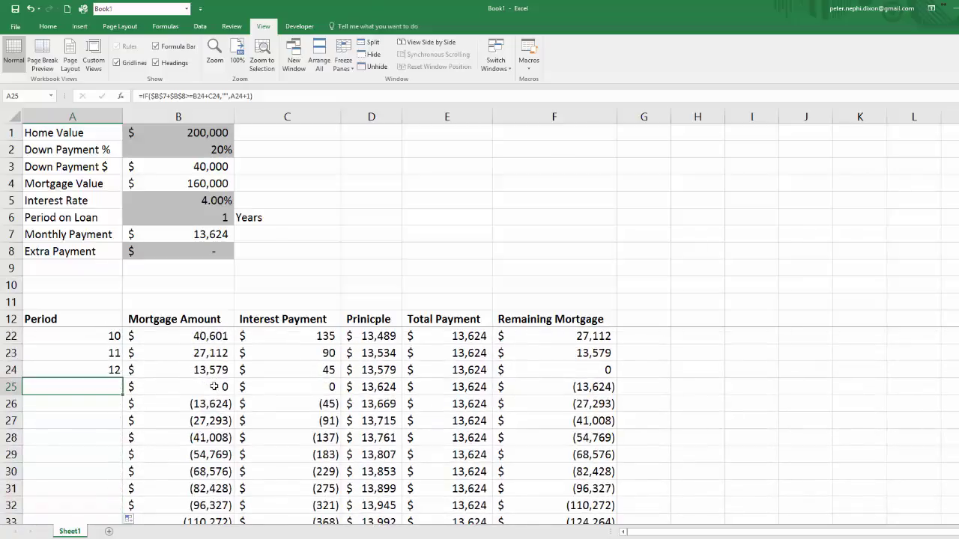
Compare the remaining mortgage in F24 with the values in B25:F25 and the rows below the last period
{"action": "left_click", "coordinate": [597, 372]}
{"action": "left_click", "coordinate": [210, 388]}
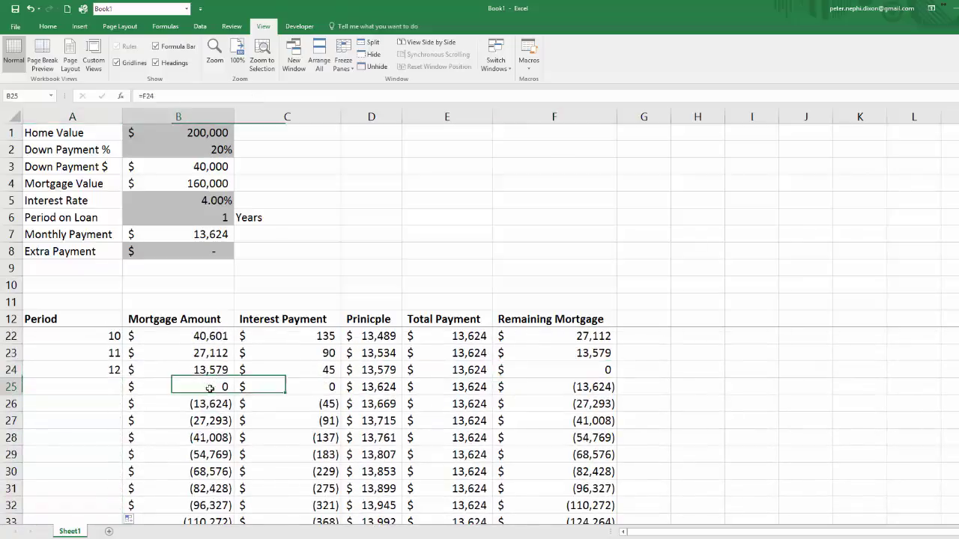
{"action": "left_click_drag", "start_coordinate": [210, 388], "coordinate": [594, 397]}
{"action": "left_click", "coordinate": [337, 420]}
{"action": "scroll", "coordinate": [232, 405], "scroll_direction": "up", "scroll_amount": 3}
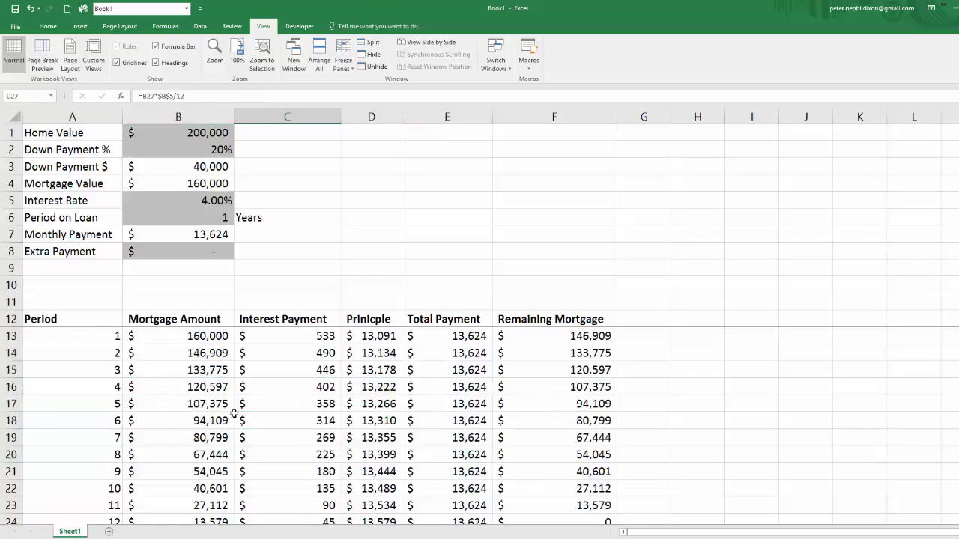
{"action": "left_click", "coordinate": [175, 352]}
{"action": "scroll", "coordinate": [118, 373], "scroll_direction": "down", "scroll_amount": 1}
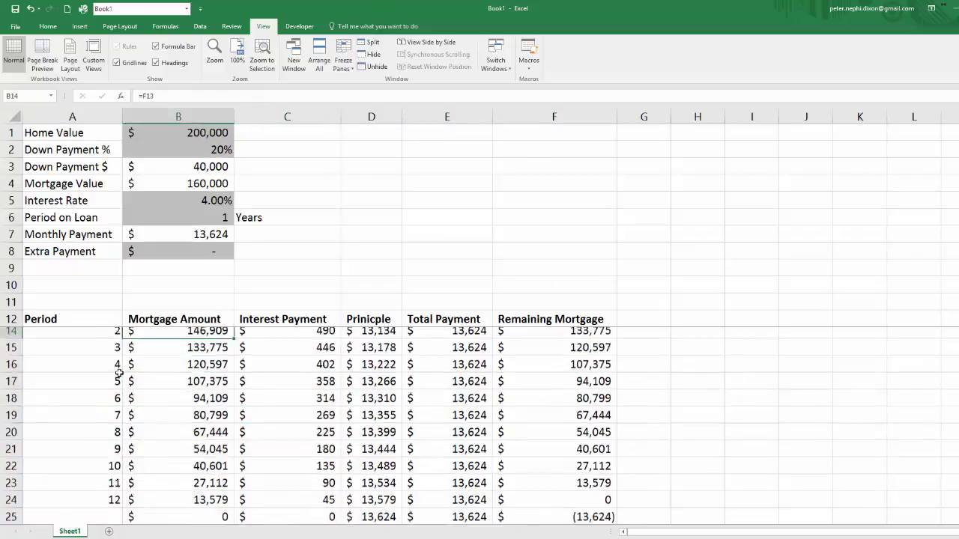
{"action": "scroll", "coordinate": [118, 372], "scroll_direction": "down", "scroll_amount": 2}
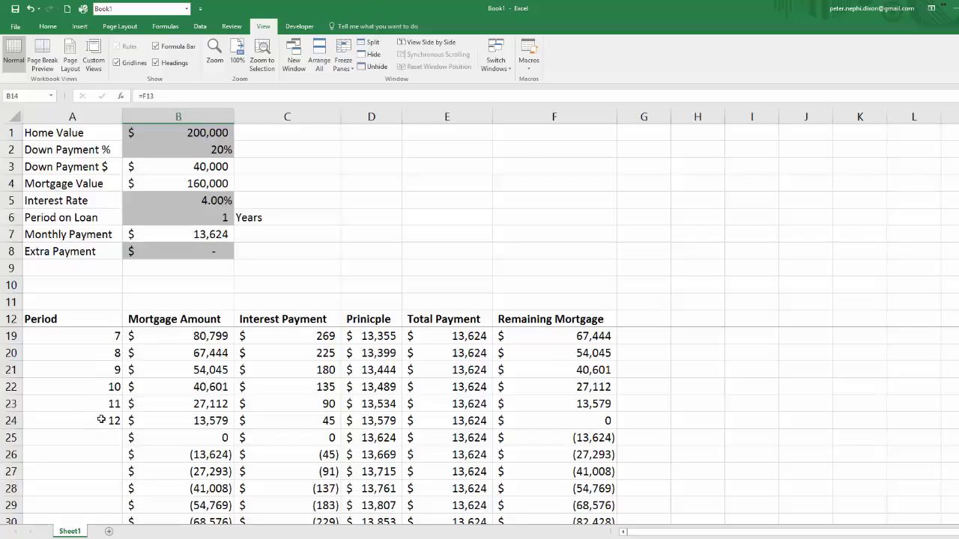
{"action": "scroll", "coordinate": [184, 459], "scroll_direction": "up", "scroll_amount": 2}
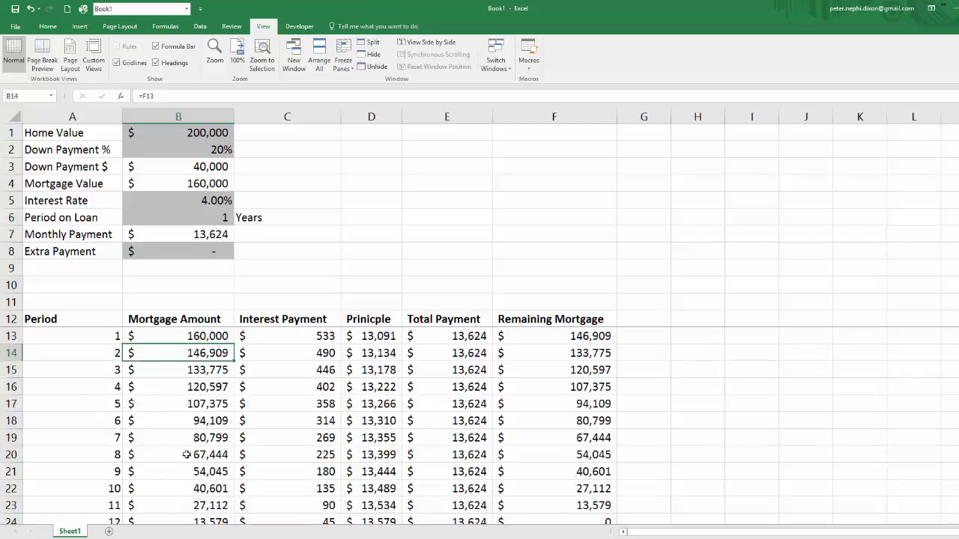
Wrap the Mortgage Amount formula in B14 in an IF that returns "" when A14="" and F13 otherwise
{"action": "double_click", "coordinate": [178, 355]}
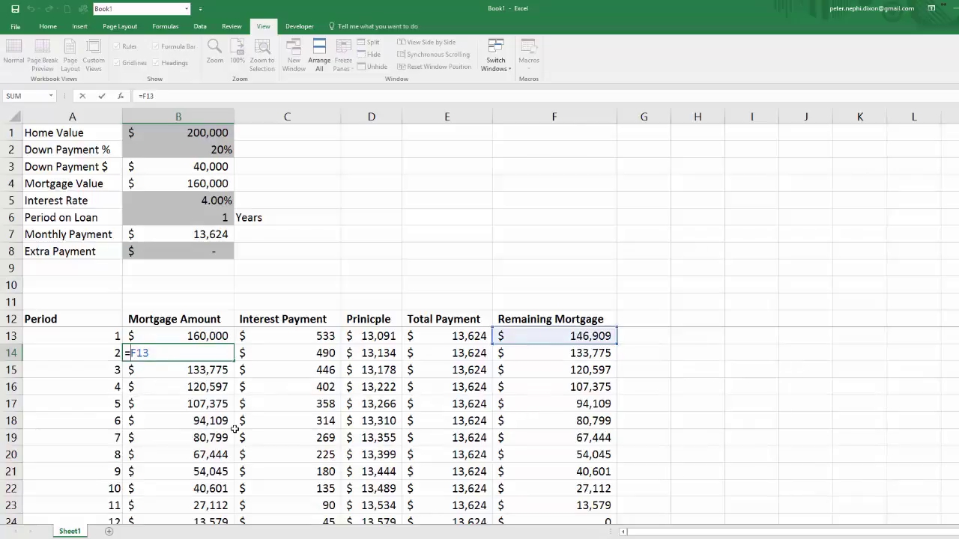
{"action": "type", "text": "if("}
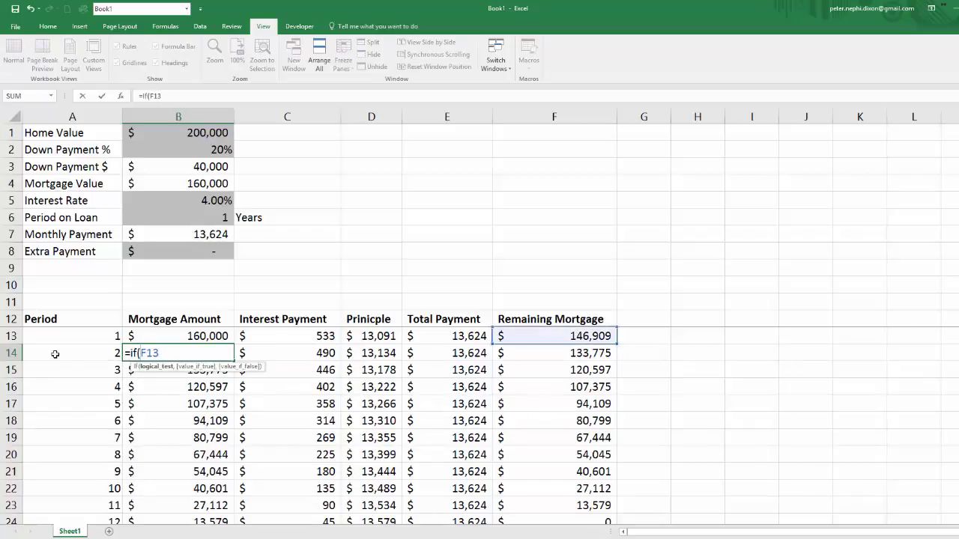
{"action": "left_click", "coordinate": [64, 355]}
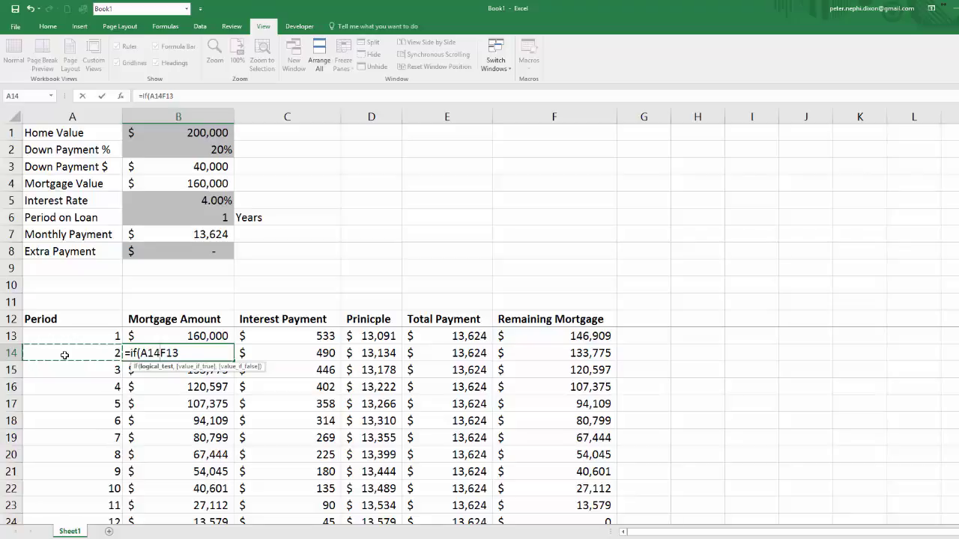
{"action": "type", "text": "=\"\""}
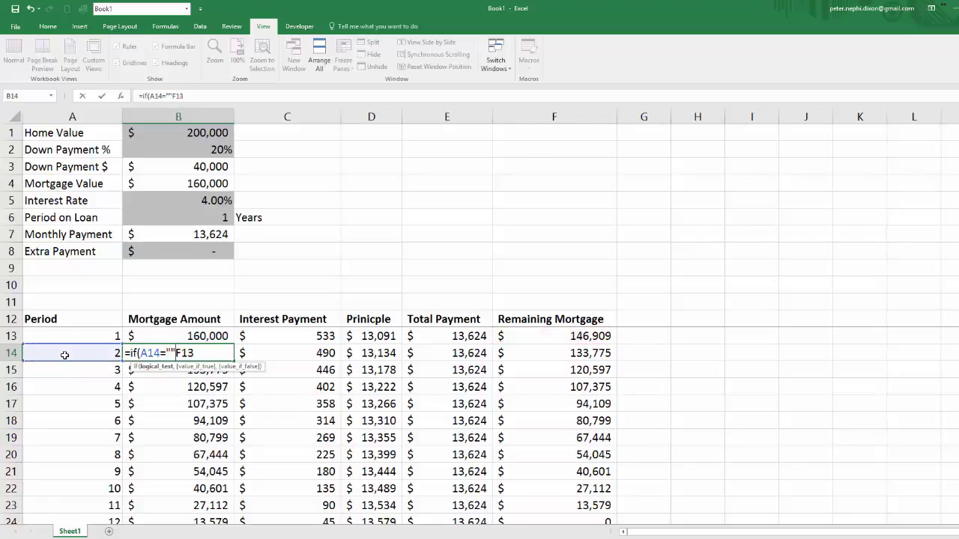
{"action": "type", "text": ",\"\","}
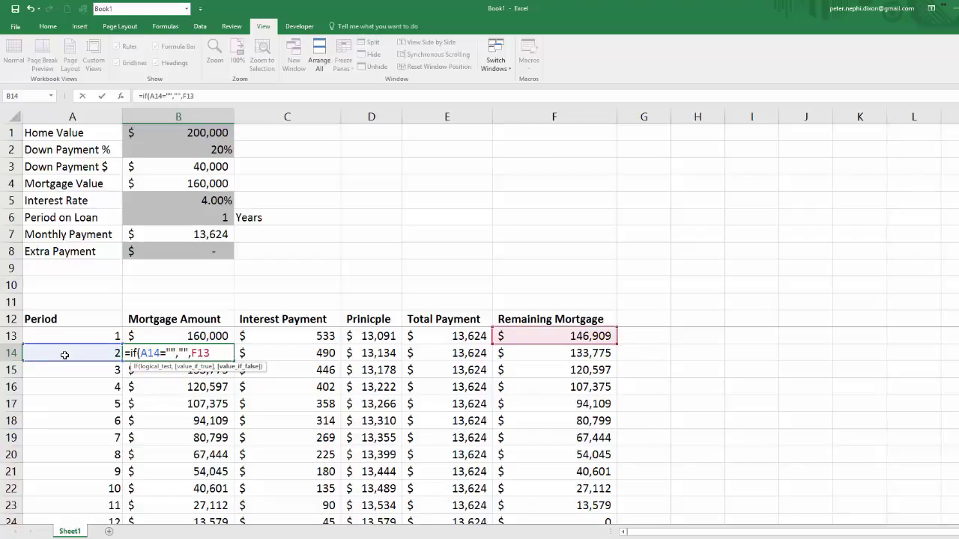
{"action": "key", "text": "Return"}
Wrap the Interest Payment formula in C14 in an IF that returns "" when A14="" and B14*$B$5/12 otherwise
{"action": "double_click", "coordinate": [302, 356]}
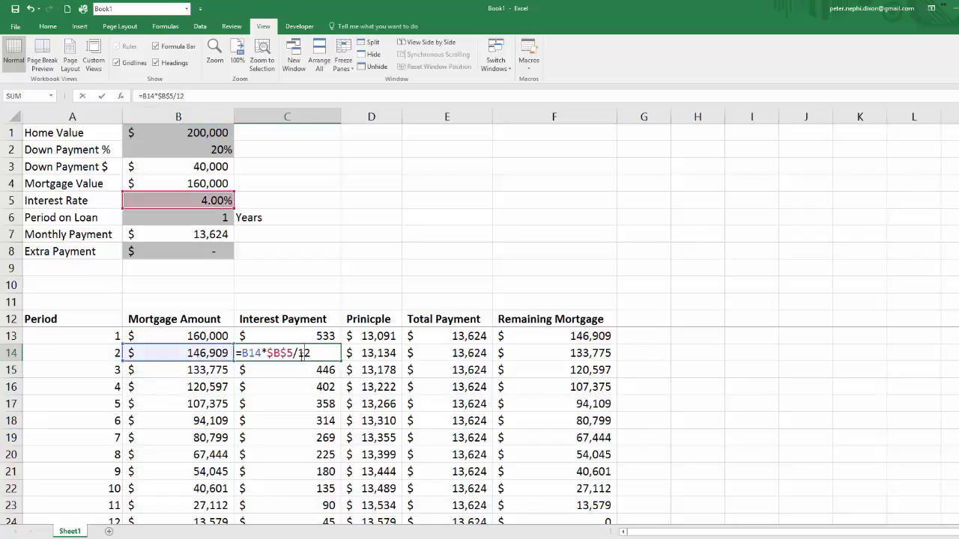
{"action": "key", "text": "Home"}
{"action": "key", "text": "Right"}
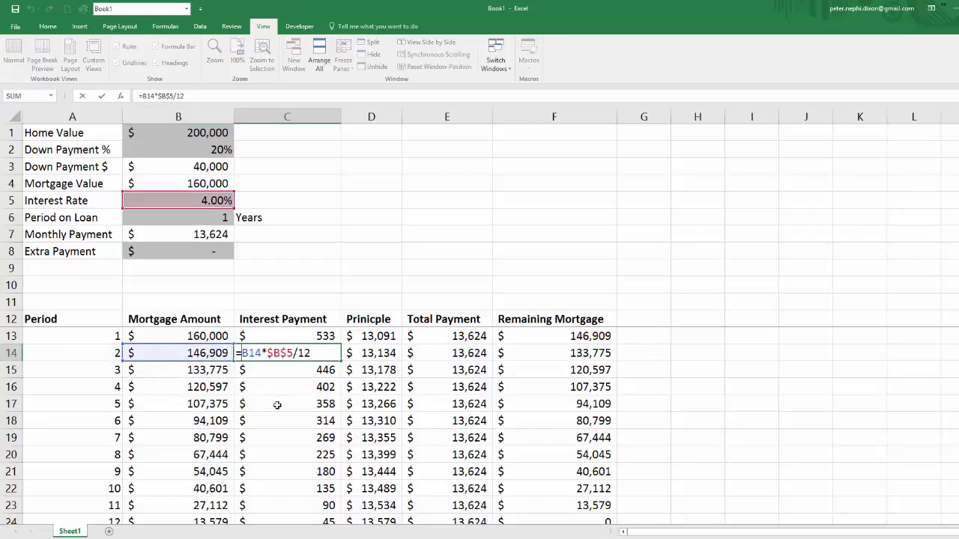
{"action": "type", "text": "if("}
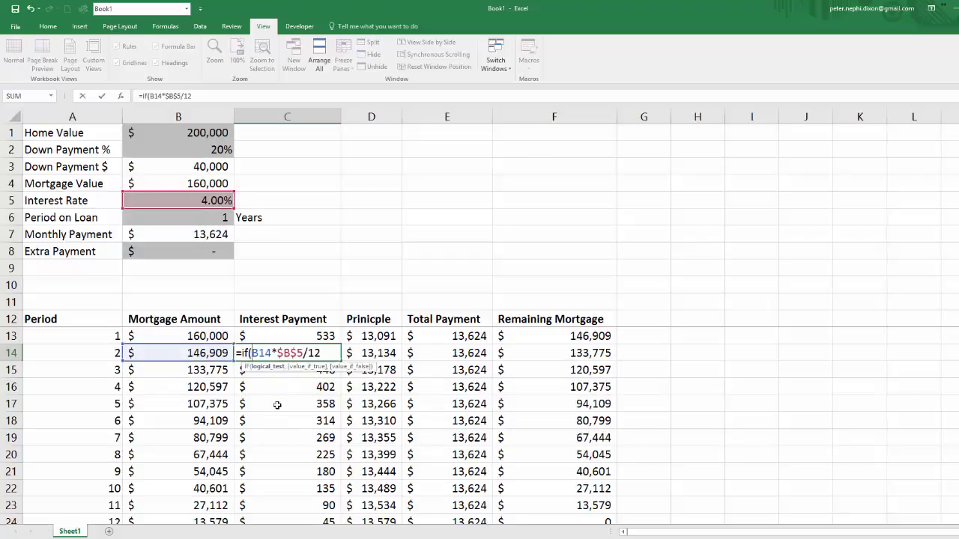
{"action": "left_click", "coordinate": [111, 353]}
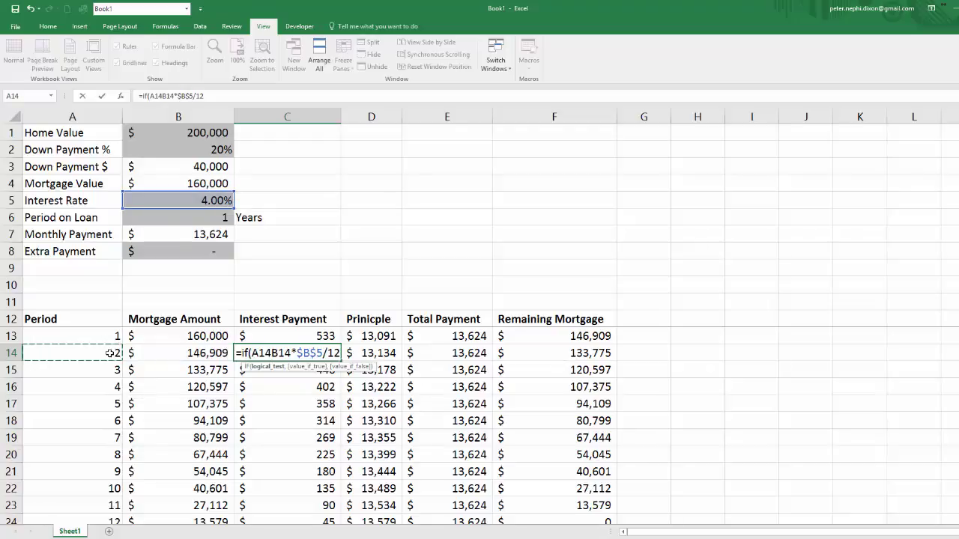
{"action": "type", "text": "=\"\""}
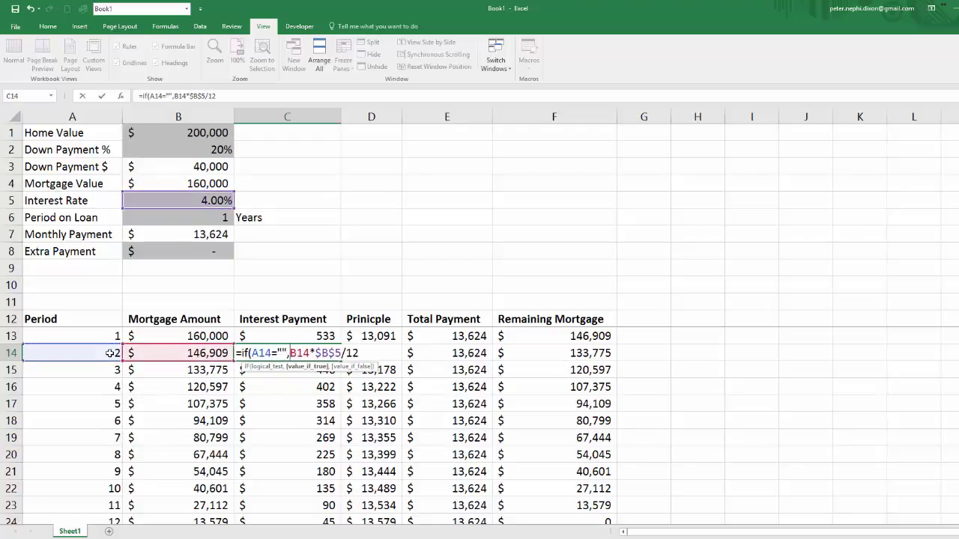
{"action": "type", "text": ",\"\""}
{"action": "type", "text": ",)"}
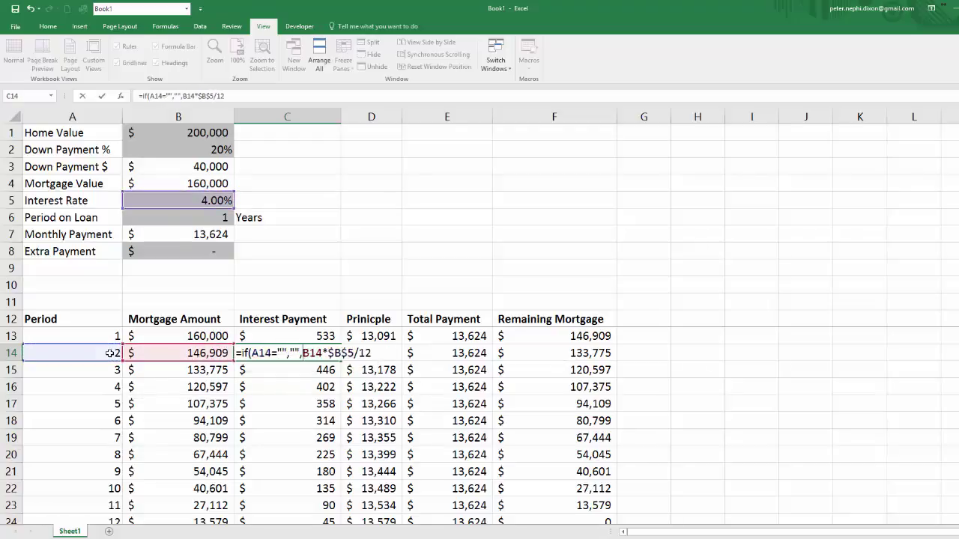
{"action": "key", "text": "Return"}
Wrap the principal formula in D14 in an IF that returns "" when A14="" and $B$7+$B$8-C14 otherwise
{"action": "double_click", "coordinate": [359, 353]}
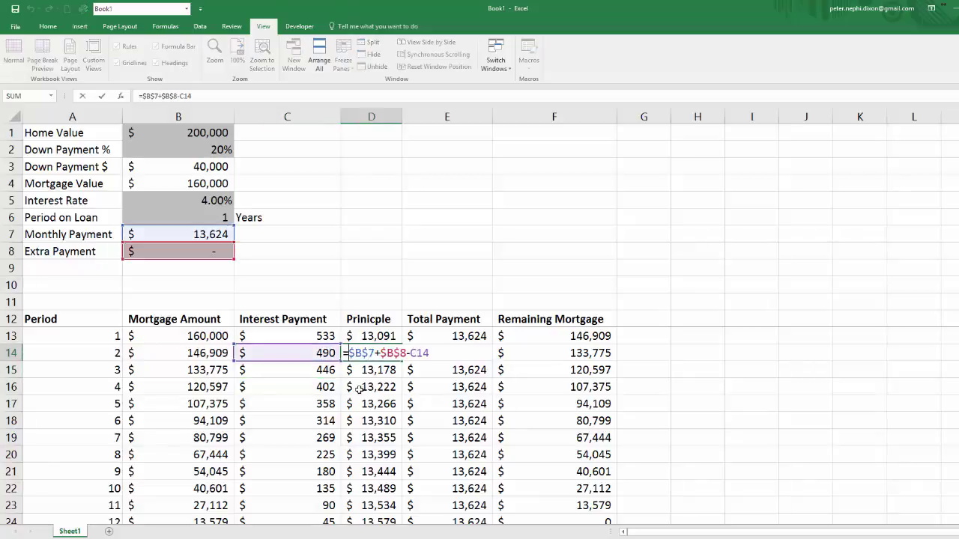
{"action": "type", "text": "if"}
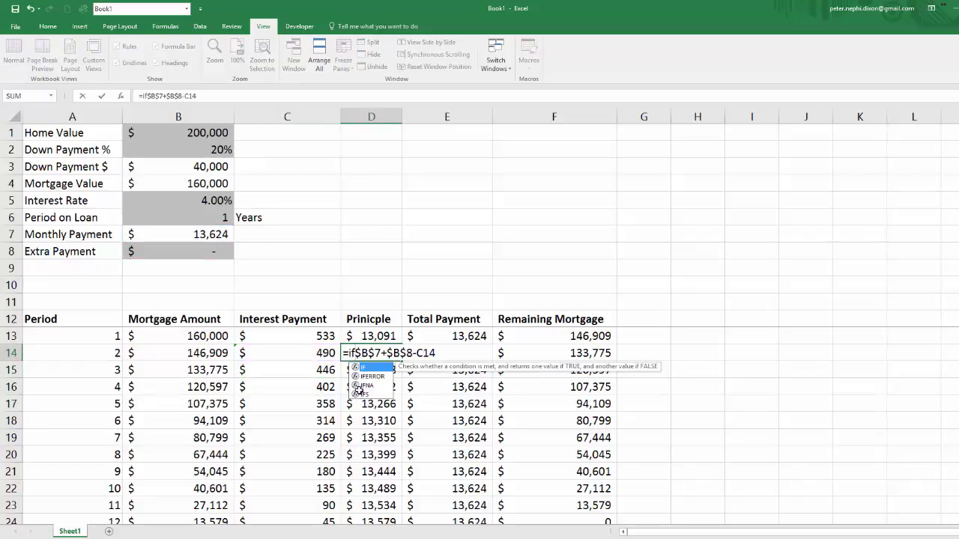
{"action": "type", "text": "("}
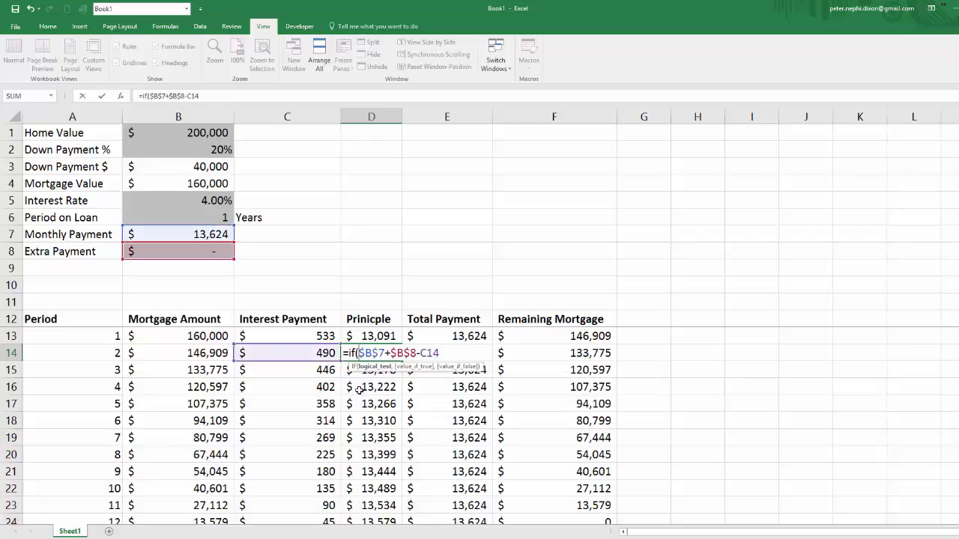
{"action": "left_click", "coordinate": [98, 352]}
{"action": "type", "text": "=\"\""}
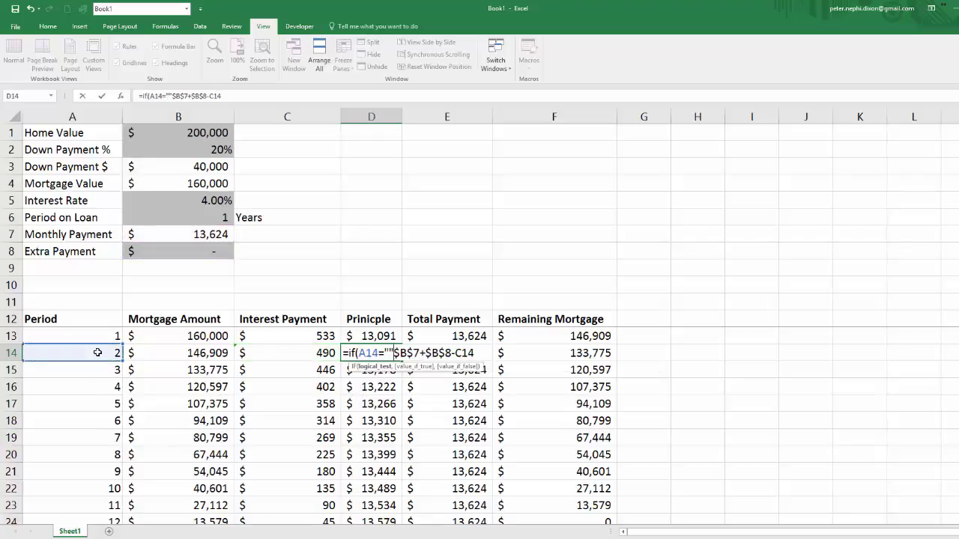
{"action": "type", "text": ",\"\","}
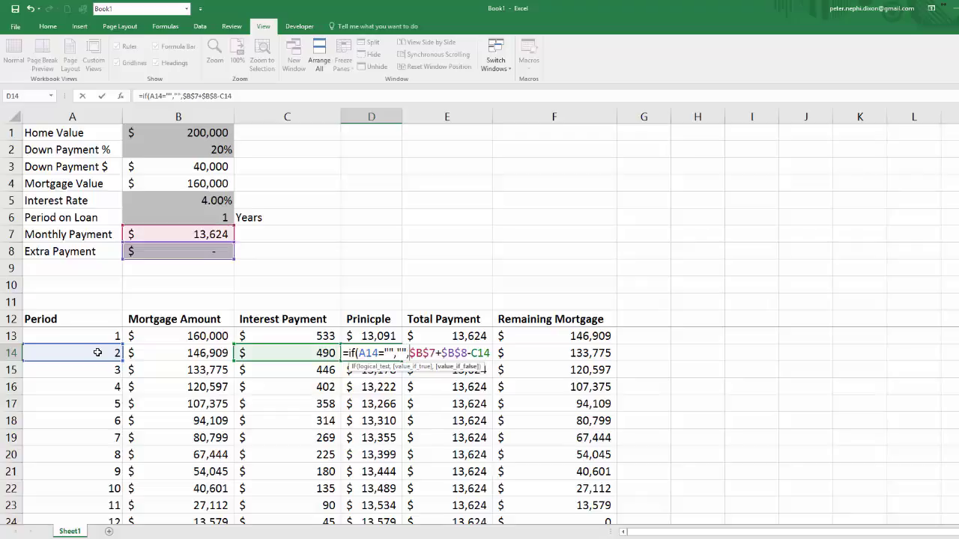
{"action": "key", "text": "Return"}
Wrap the Total Payment formula in E14 in an IF that returns "" when A14="" and D14+C14 otherwise
{"action": "key", "text": "Up"}
{"action": "key", "text": "Right"}
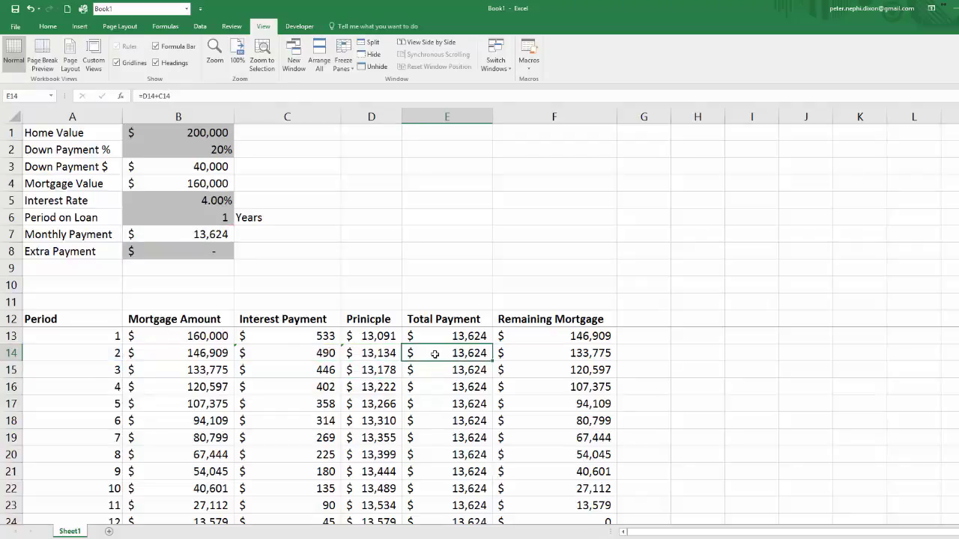
{"action": "double_click", "coordinate": [432, 353]}
{"action": "key", "text": "Home"}
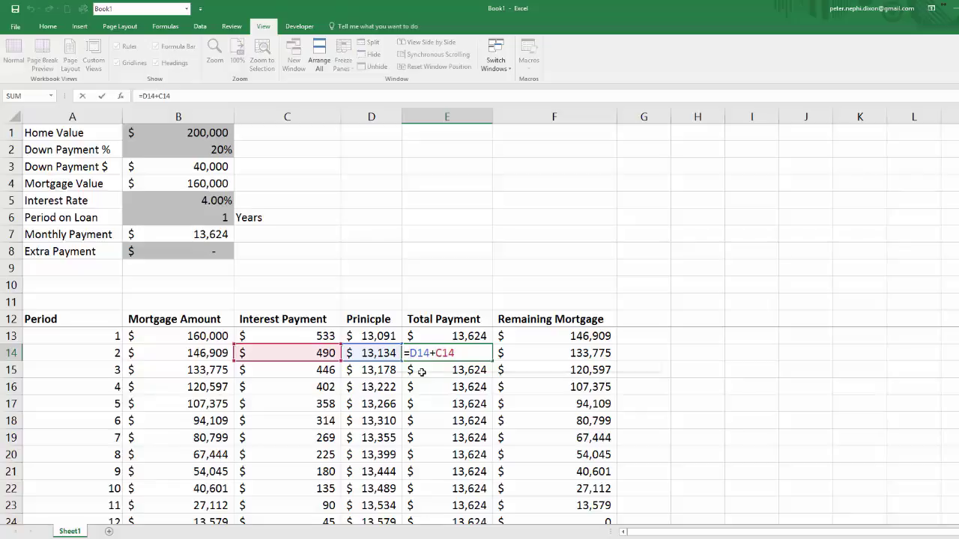
{"action": "type", "text": "if("}
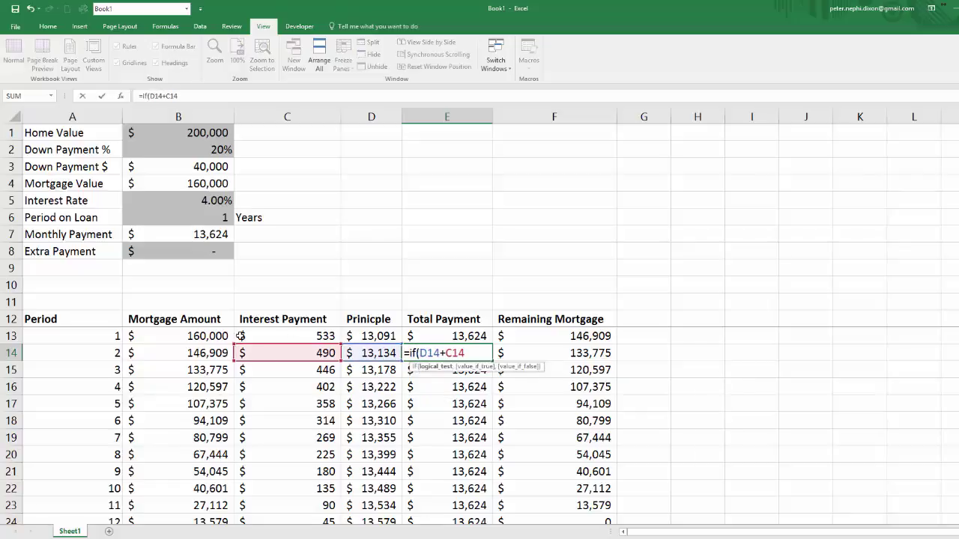
{"action": "left_click", "coordinate": [90, 355]}
{"action": "type", "text": "=\"\""}
{"action": "type", "text": ",\"\","}
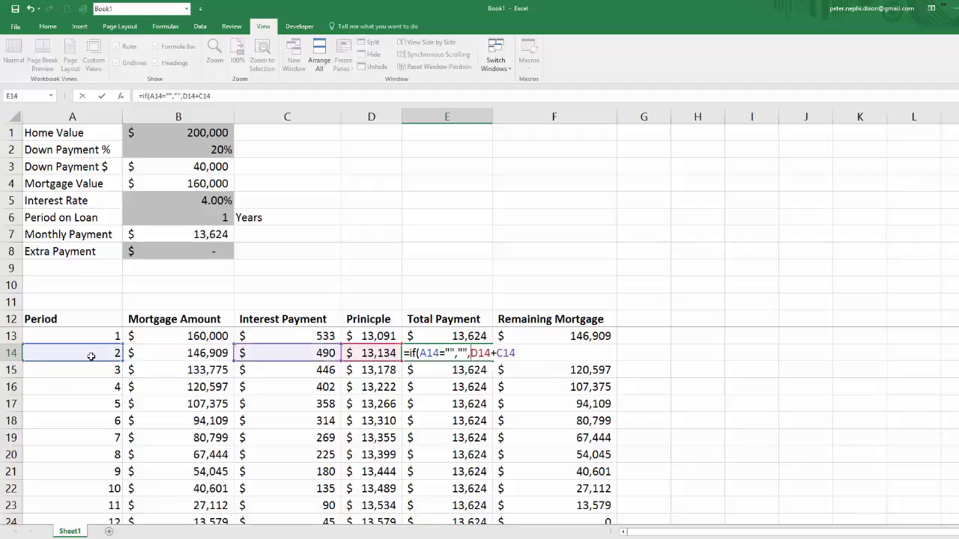
{"action": "key", "text": "Escape"}
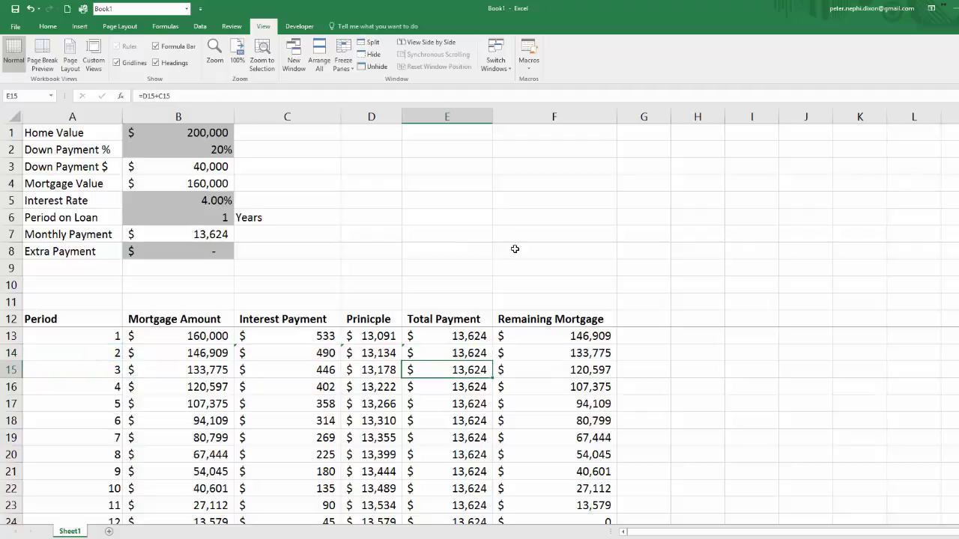
Wrap the Remaining Mortgage formula in F14 in an IF that returns "" when A14="" and B14-D14 otherwise
{"action": "double_click", "coordinate": [534, 352]}
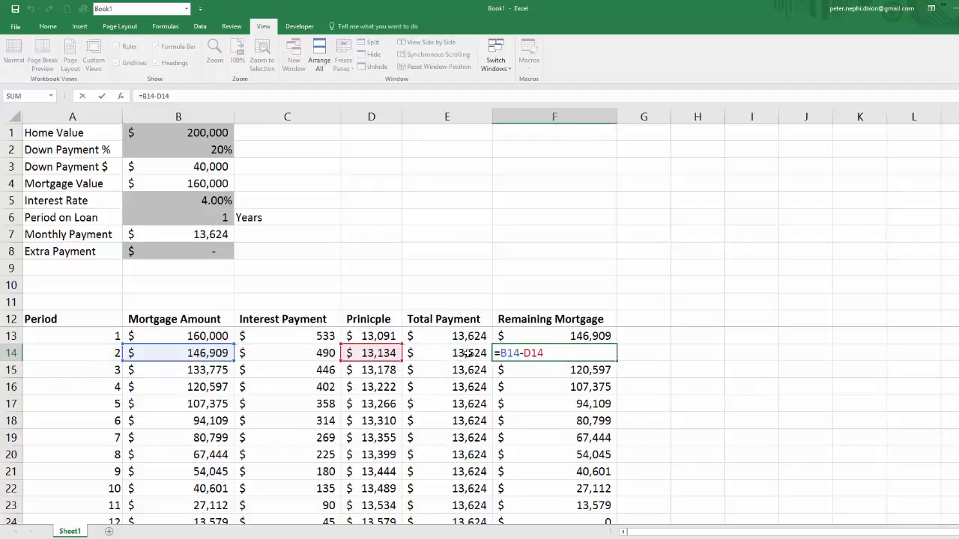
{"action": "key", "text": "Return"}
{"action": "double_click", "coordinate": [568, 351]}
{"action": "type", "text": "if("}
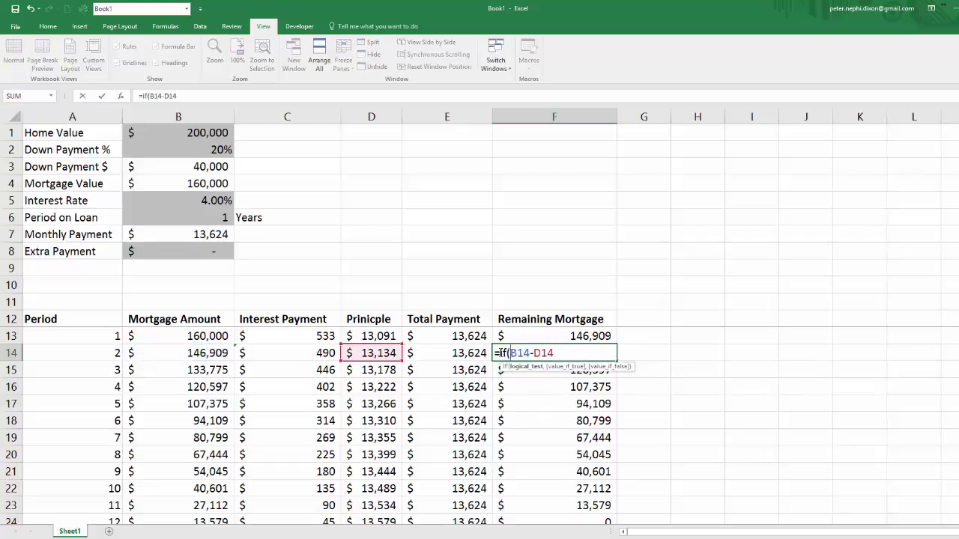
{"action": "left_click", "coordinate": [90, 353]}
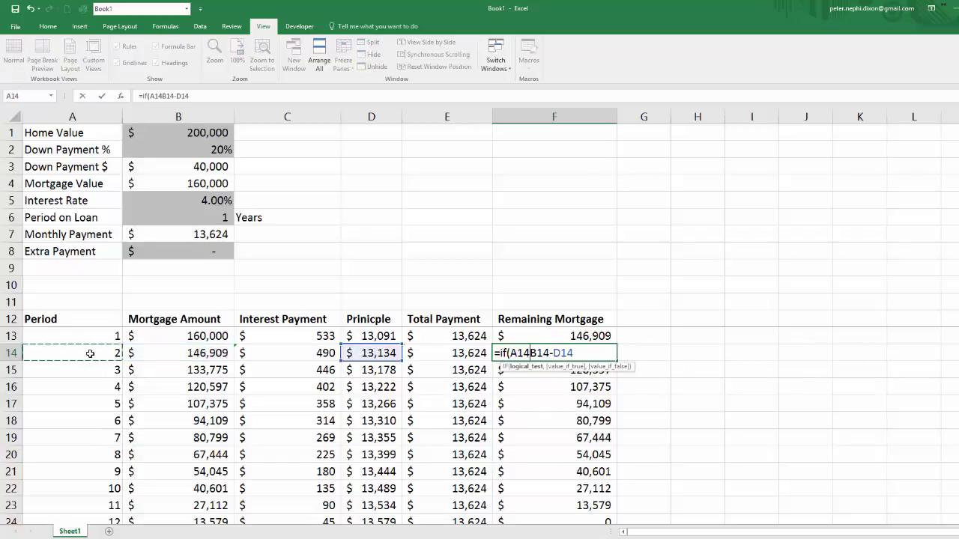
{"action": "type", "text": "=\"\",\"\","}
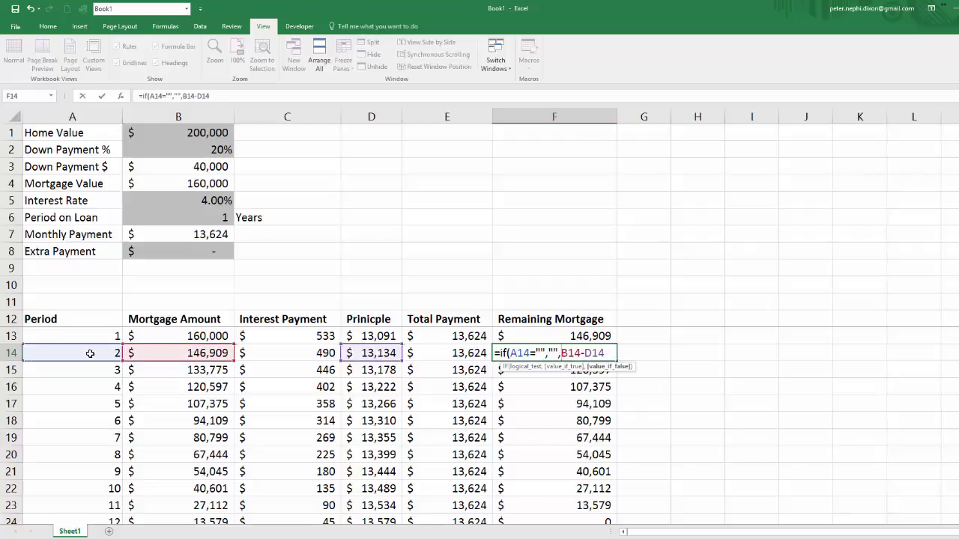
{"action": "key", "text": "Return"}
Fill the formulas in B14:F14 down through the rest of the amortization table
{"action": "left_click_drag", "start_coordinate": [143, 353], "coordinate": [543, 347]}
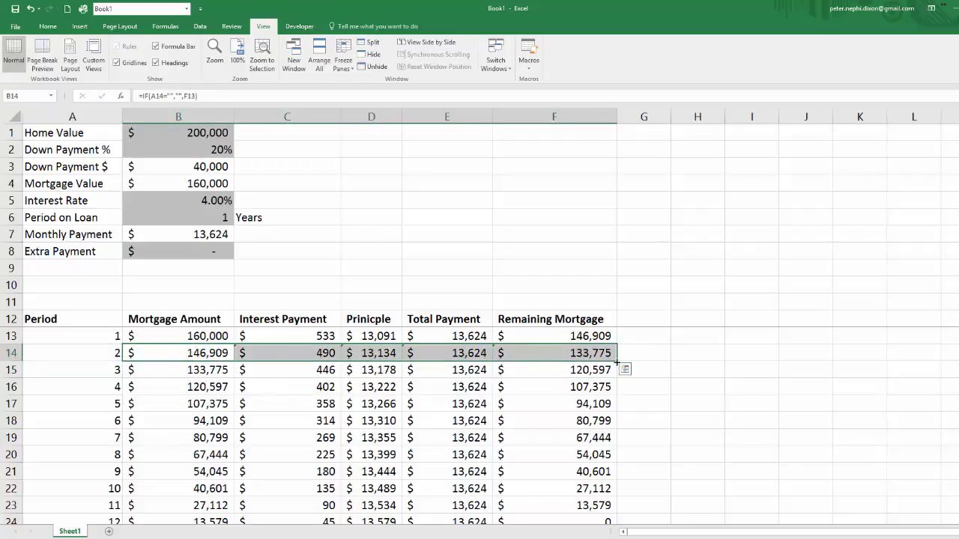
{"action": "double_click", "coordinate": [616, 360]}
{"action": "scroll", "coordinate": [693, 427], "scroll_direction": "down", "scroll_amount": 3}
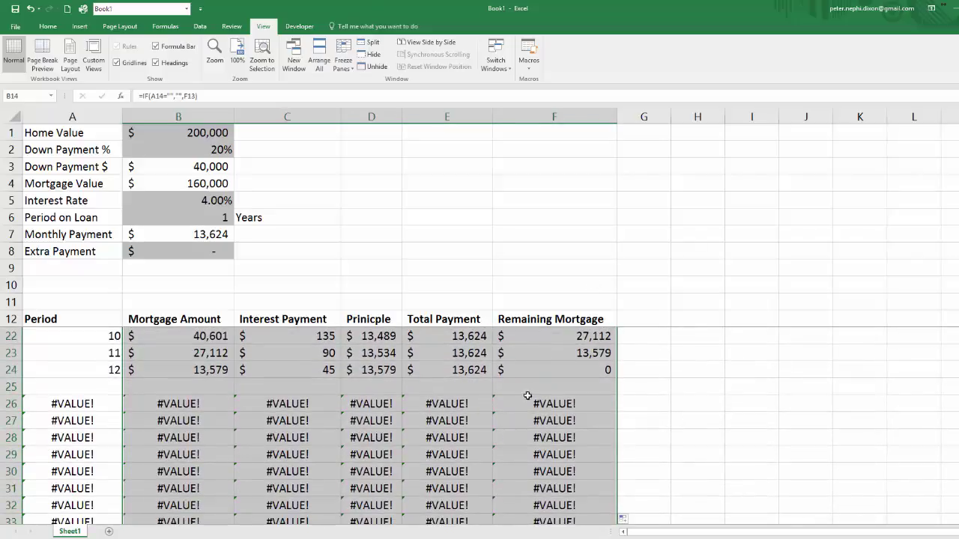
Examine the rows below period 12 and the formulas in B27 and A26 for the source of the errors
{"action": "scroll", "coordinate": [562, 399], "scroll_direction": "down", "scroll_amount": 7}
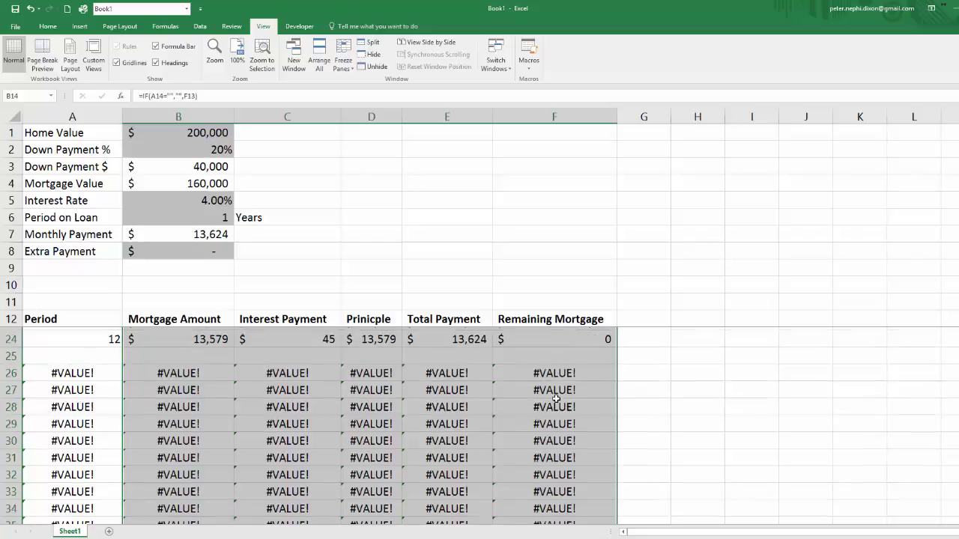
{"action": "scroll", "coordinate": [556, 399], "scroll_direction": "up", "scroll_amount": 8}
{"action": "left_click", "coordinate": [196, 467]}
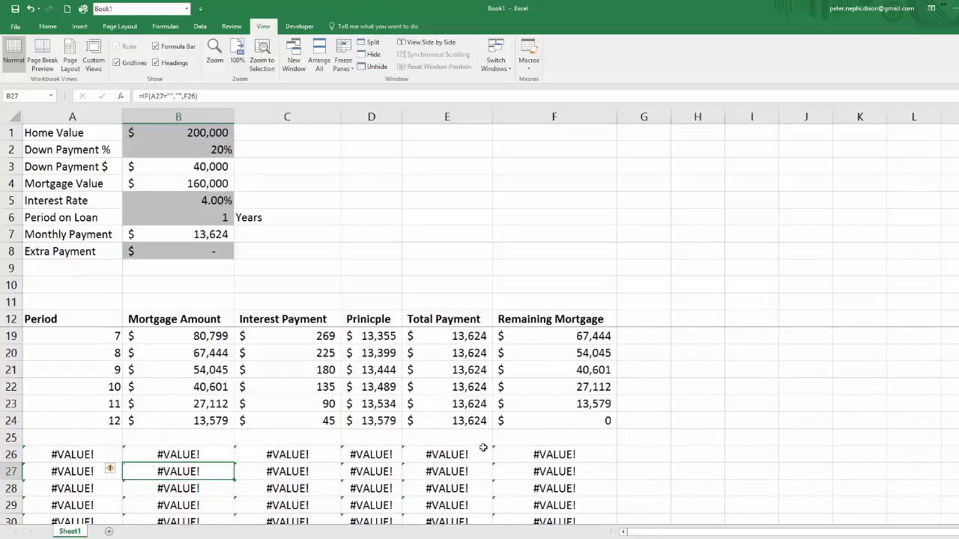
{"action": "scroll", "coordinate": [139, 432], "scroll_direction": "down", "scroll_amount": 1}
{"action": "double_click", "coordinate": [113, 405]}
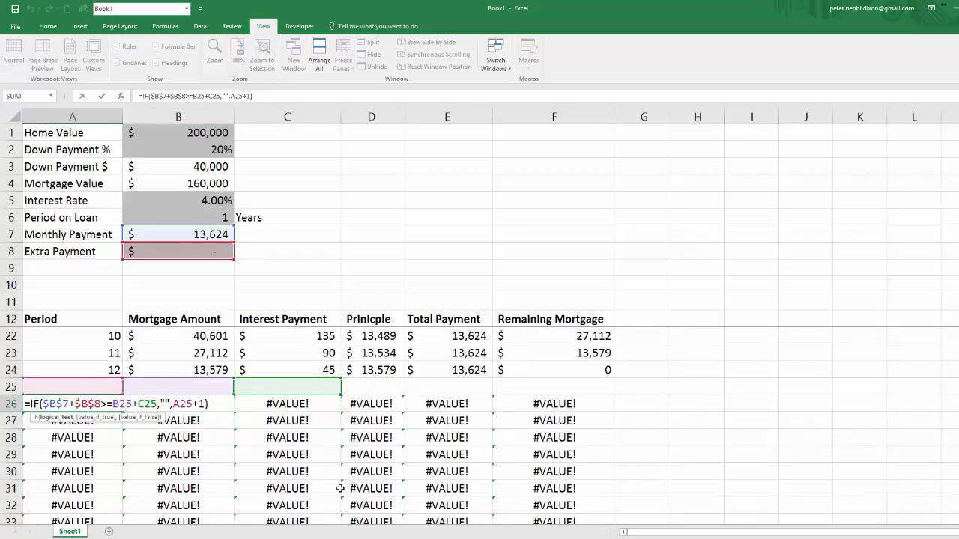
{"action": "key", "text": "Escape"}
{"action": "scroll", "coordinate": [122, 425], "scroll_direction": "up", "scroll_amount": 3}
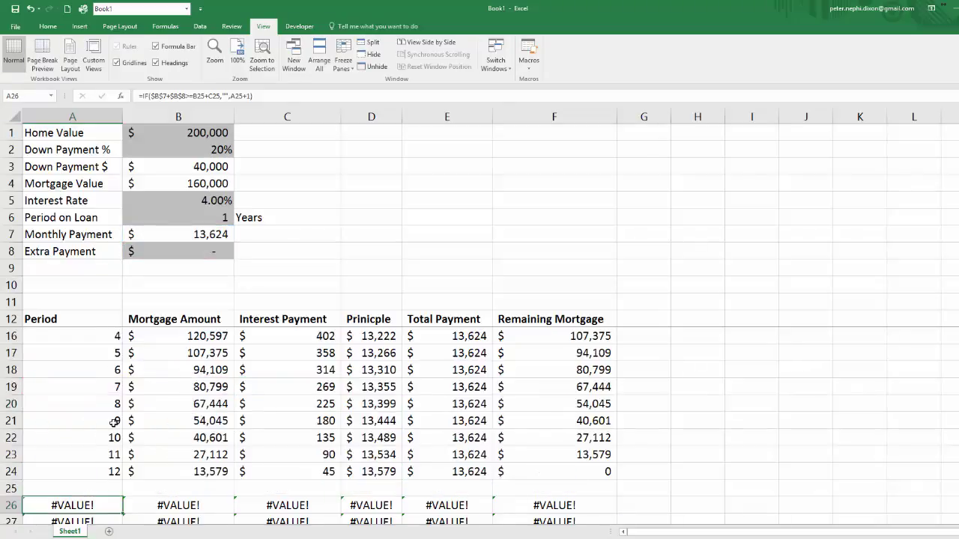
Wrap the Period formula in A14 in an IFERROR that returns "" on an error, and fill it down the Period column
{"action": "double_click", "coordinate": [105, 353]}
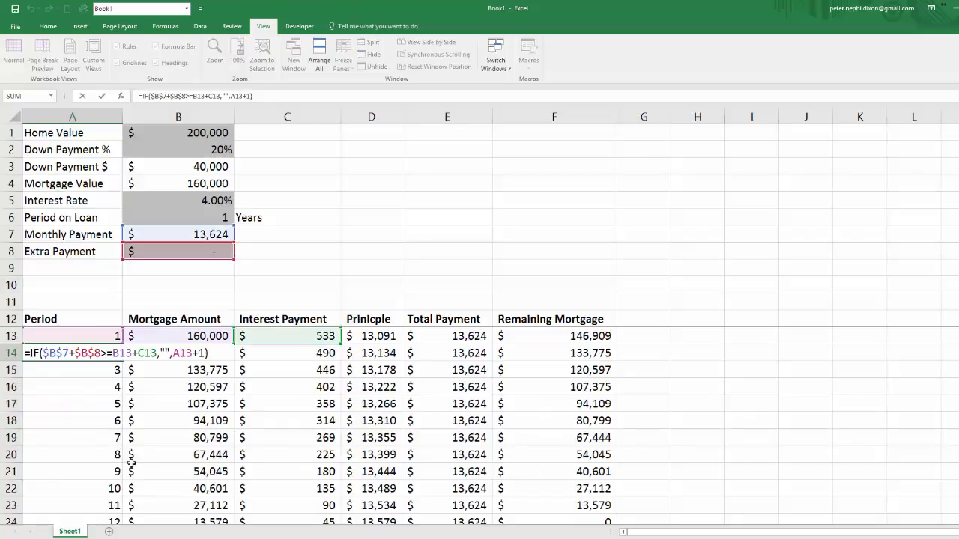
{"action": "type", "text": "iferror"}
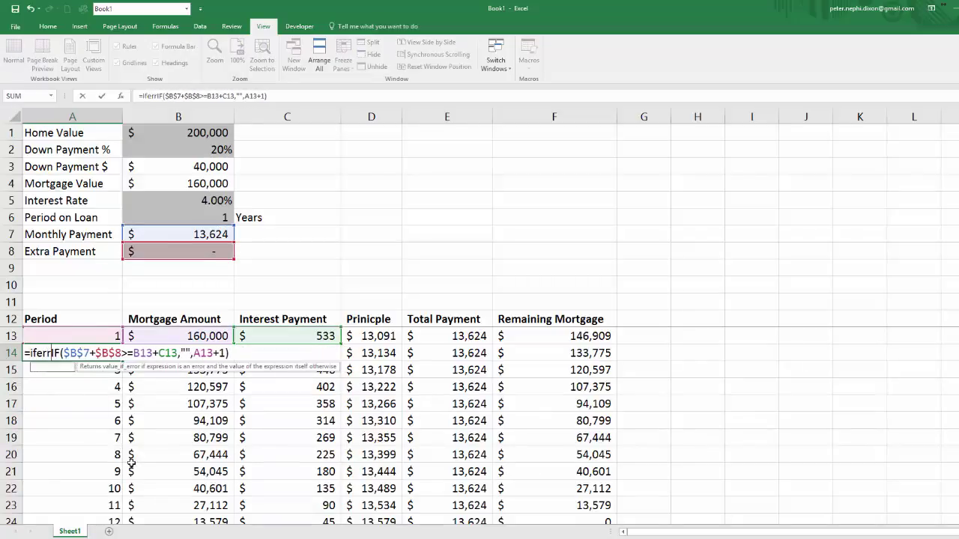
{"action": "type", "text": "("}
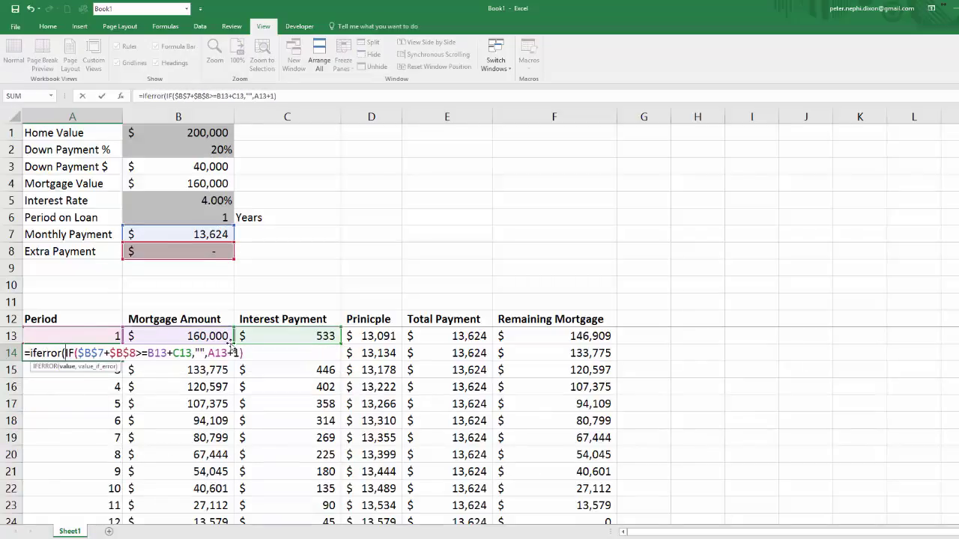
{"action": "type", "text": ","}
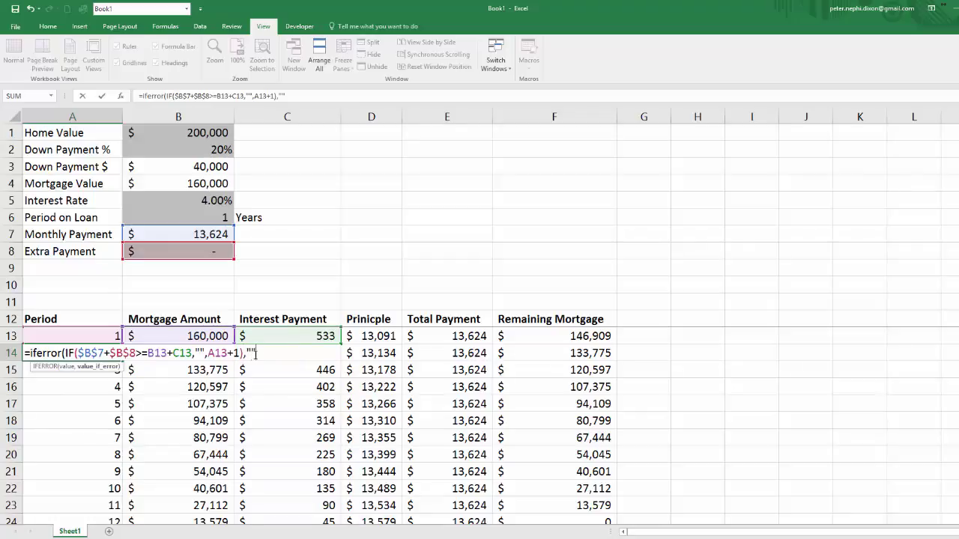
{"action": "type", "text": "\"\")"}
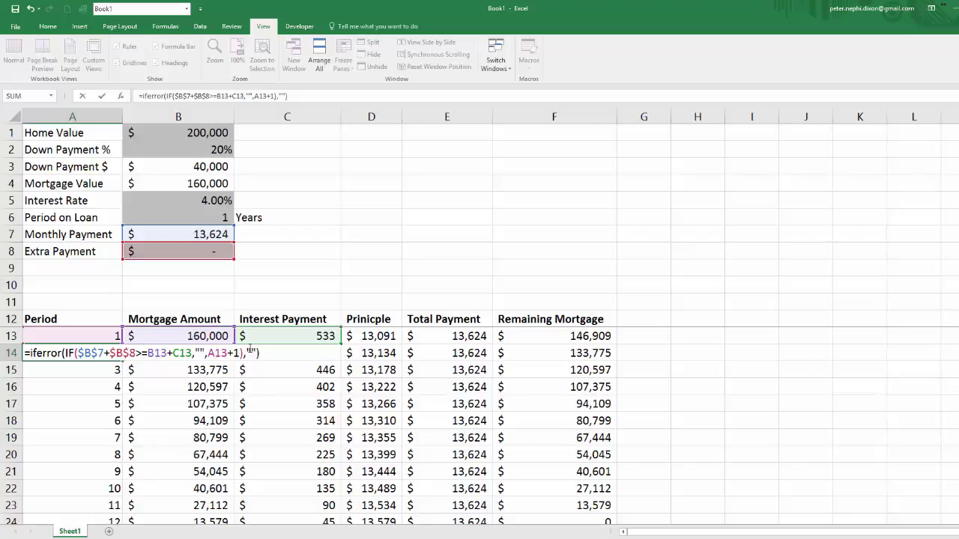
{"action": "key", "text": "ctrl+Return"}
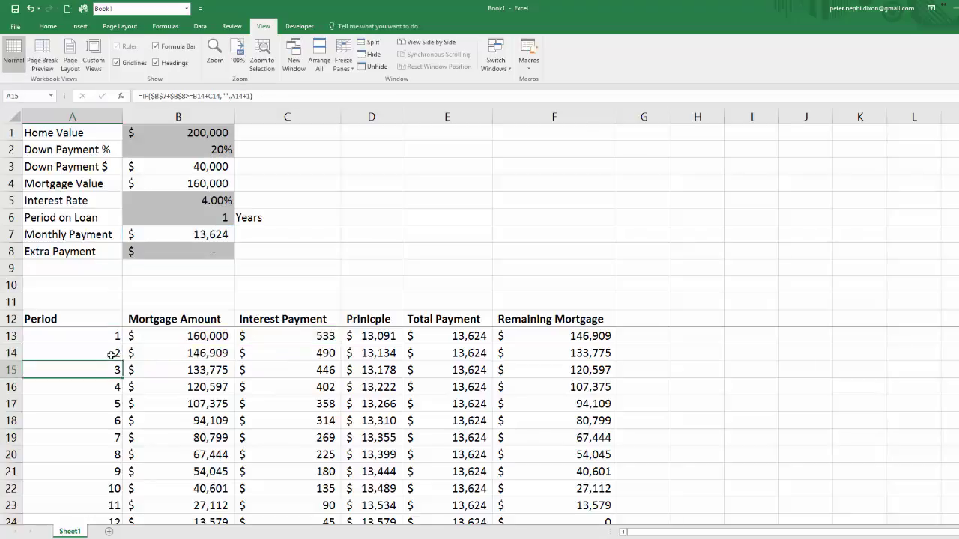
{"action": "key", "text": "ctrl+shift+Down"}
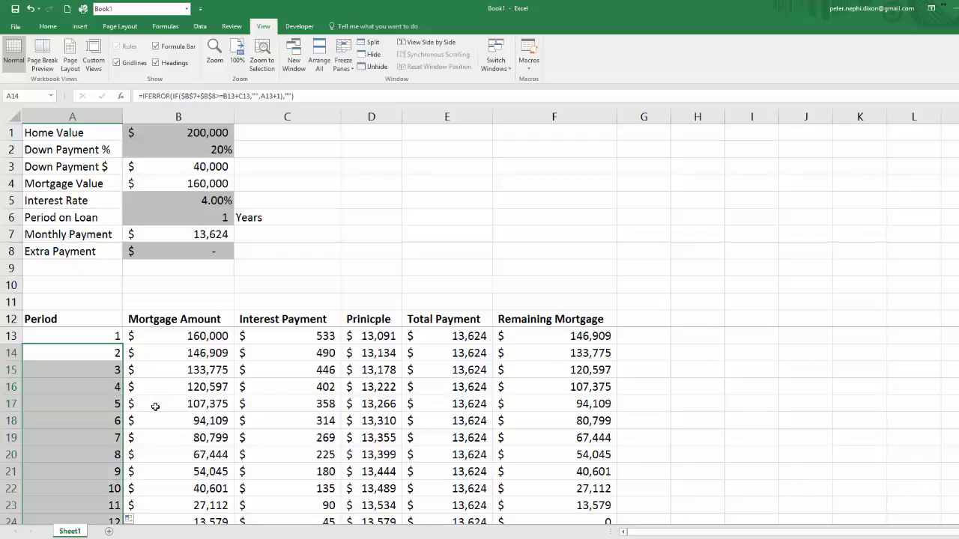
{"action": "scroll", "coordinate": [155, 408], "scroll_direction": "up", "scroll_amount": 10}
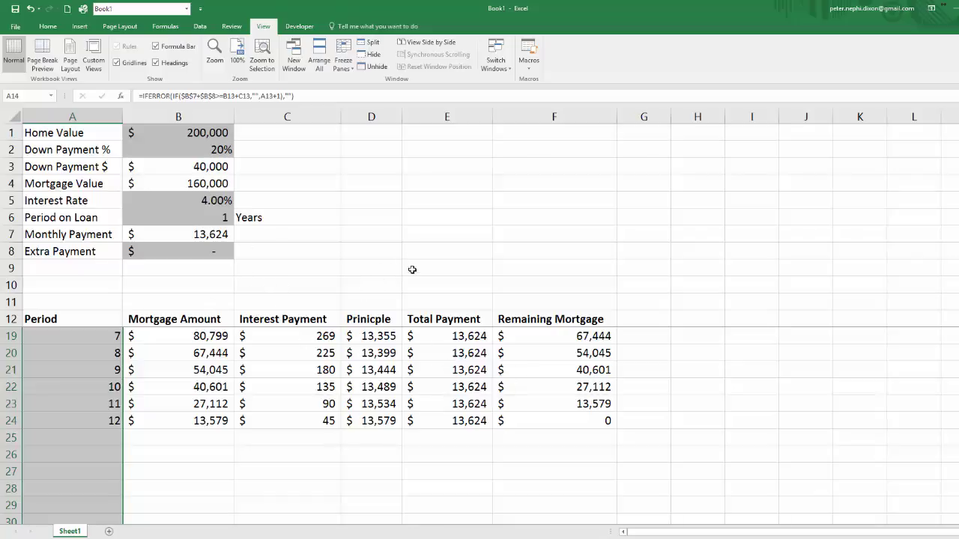
{"action": "scroll", "coordinate": [413, 427], "scroll_direction": "up", "scroll_amount": 2}
{"action": "scroll", "coordinate": [425, 388], "scroll_direction": "down", "scroll_amount": 1}
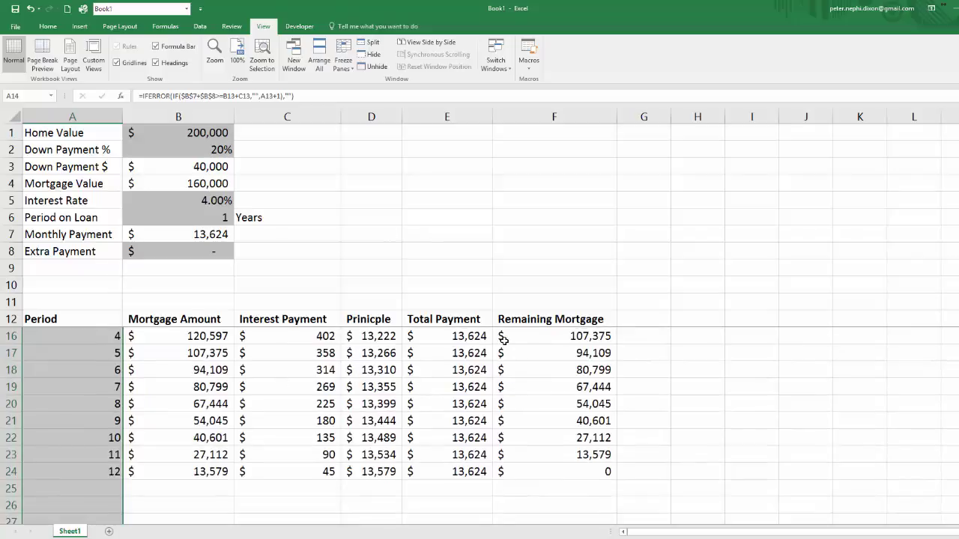
Set the Extra Payment in B8 to 3,000 and check the last period's Remaining Mortgage in F22
{"action": "left_click_drag", "start_coordinate": [388, 370], "coordinate": [409, 370]}
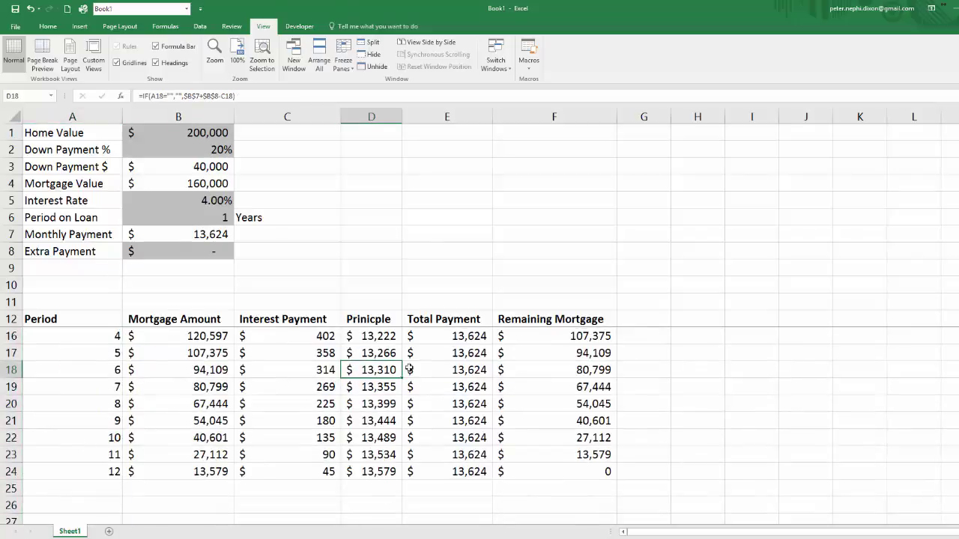
{"action": "scroll", "coordinate": [409, 370], "scroll_direction": "up", "scroll_amount": 1}
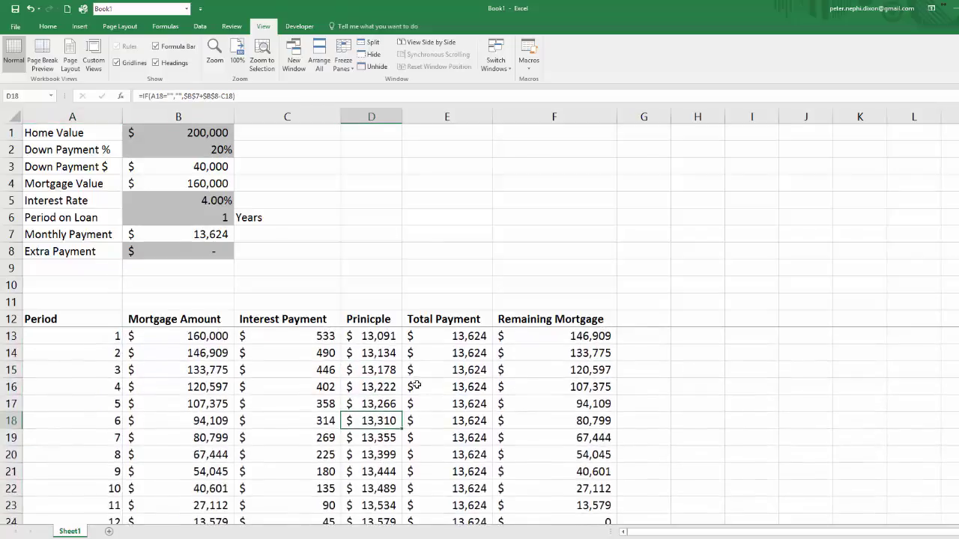
{"action": "left_click", "coordinate": [374, 354]}
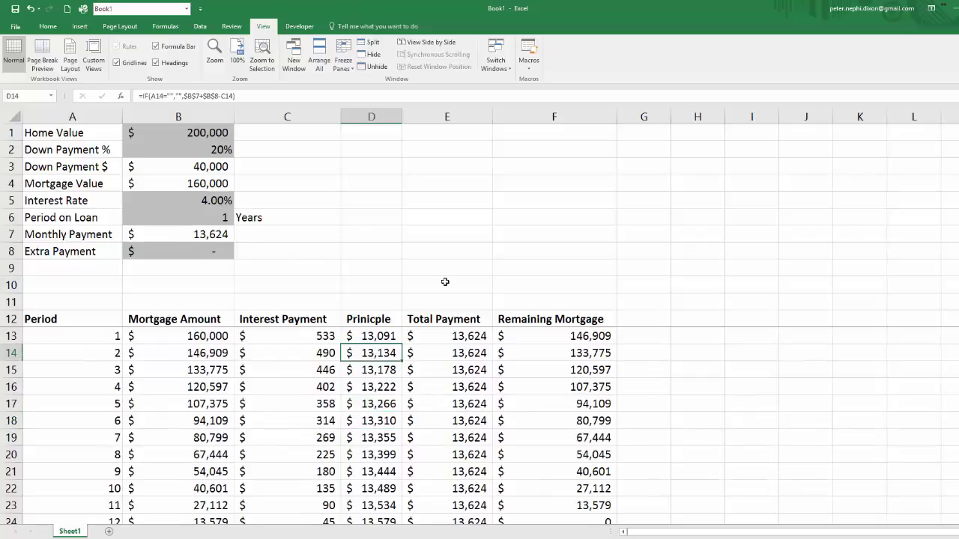
{"action": "left_click", "coordinate": [211, 249]}
{"action": "type", "text": "300"}
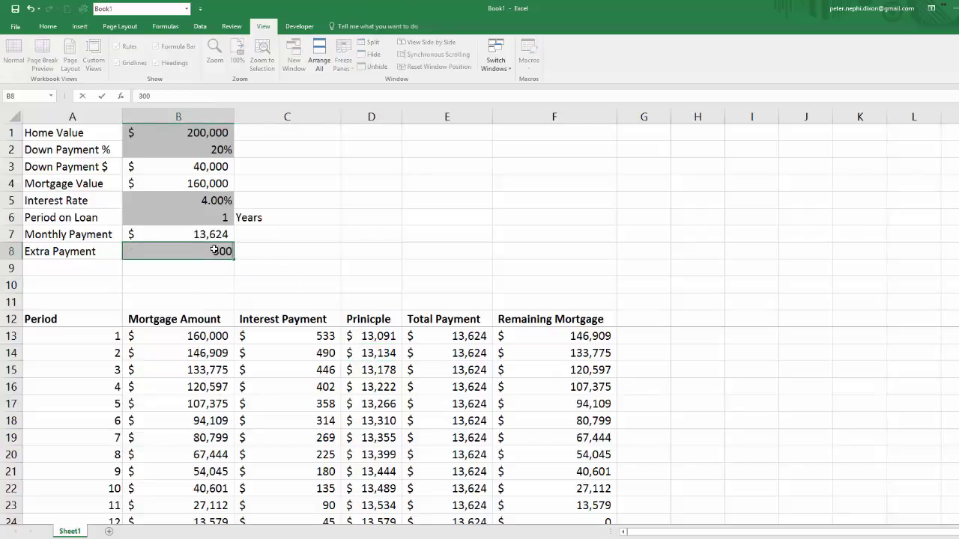
{"action": "type", "text": "00"}
{"action": "key", "text": "Return"}
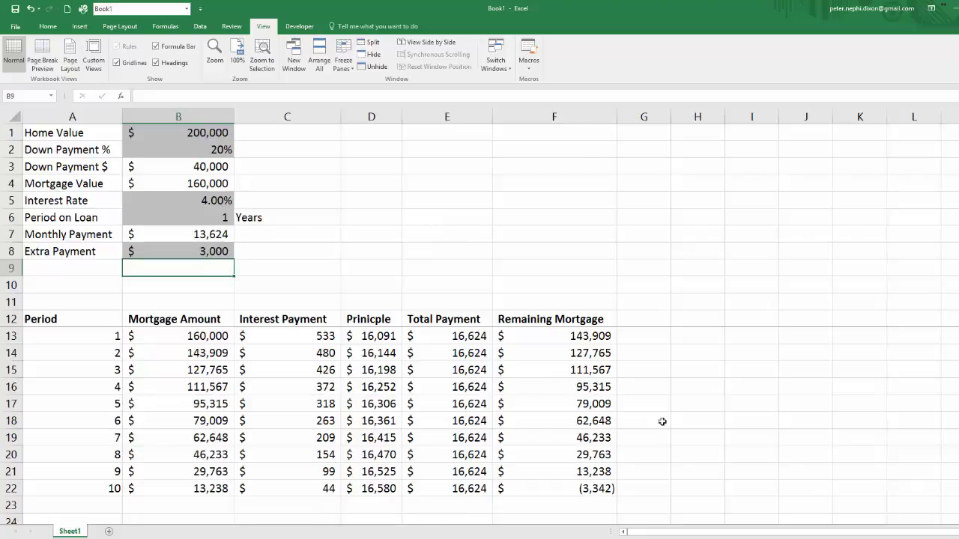
{"action": "scroll", "coordinate": [600, 440], "scroll_direction": "down", "scroll_amount": 1}
{"action": "left_click", "coordinate": [599, 440]}
{"action": "scroll", "coordinate": [537, 297], "scroll_direction": "up", "scroll_amount": 1}
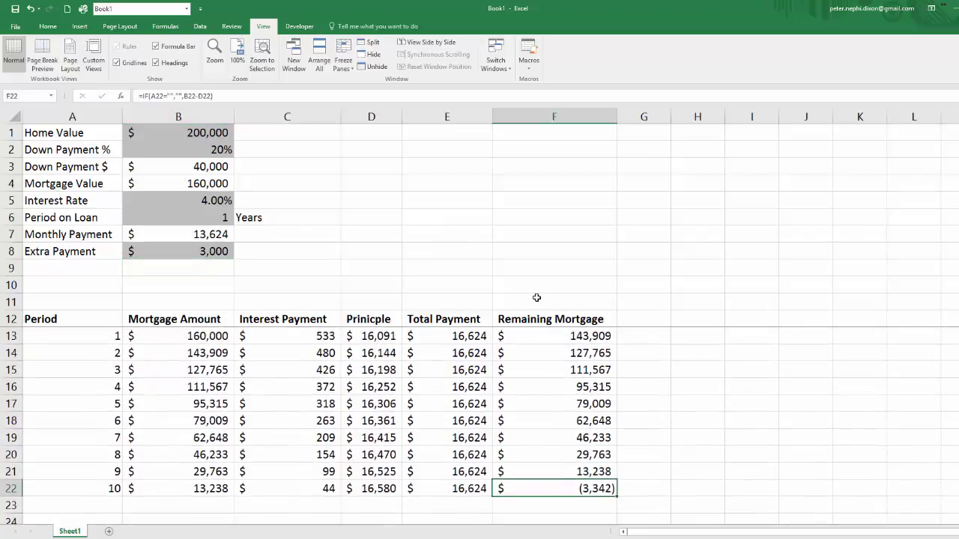
{"action": "scroll", "coordinate": [432, 425], "scroll_direction": "down", "scroll_amount": 1}
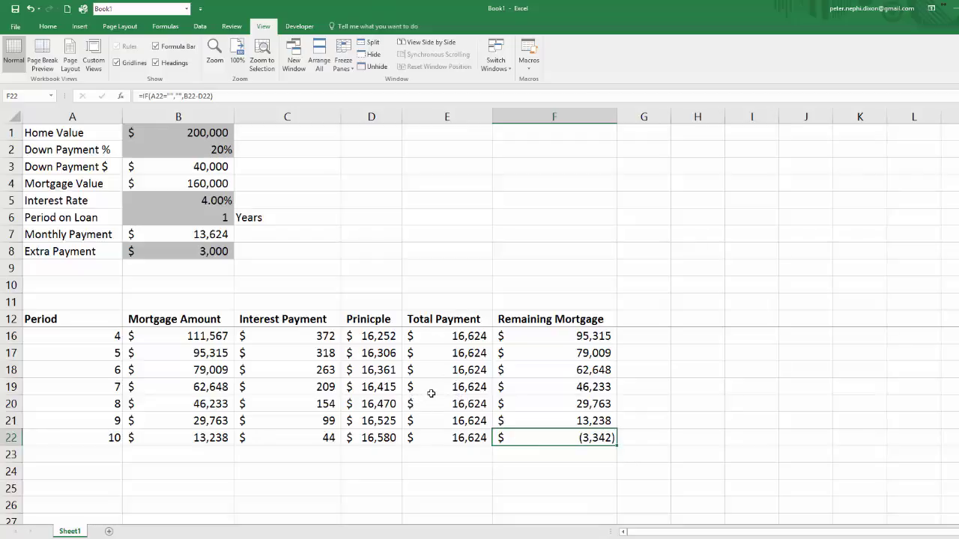
{"action": "scroll", "coordinate": [434, 392], "scroll_direction": "up", "scroll_amount": 1}
In the Principle formula in D14, nest an IF as the false result that tests whether B14+C14 is less than $B$7+$B$8
{"action": "left_click", "coordinate": [372, 353]}
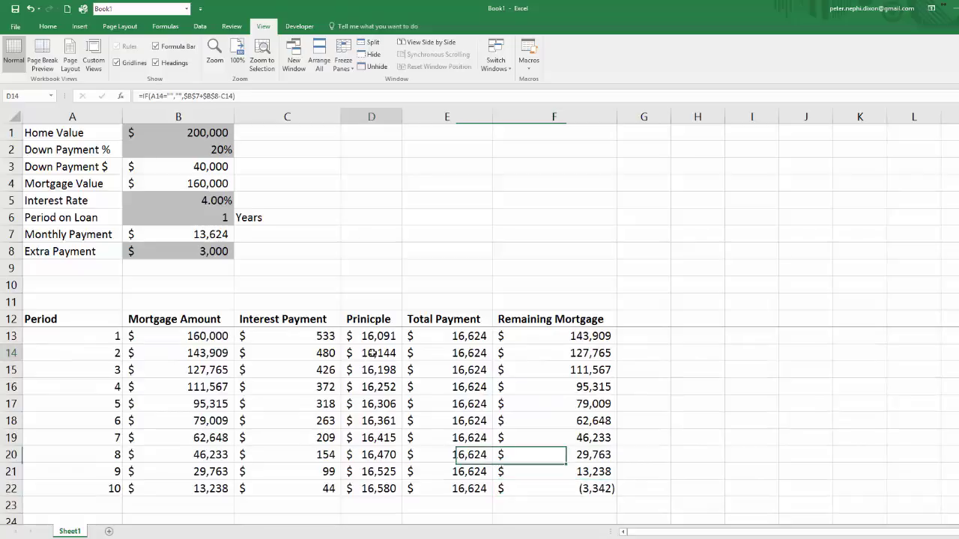
{"action": "double_click", "coordinate": [384, 349]}
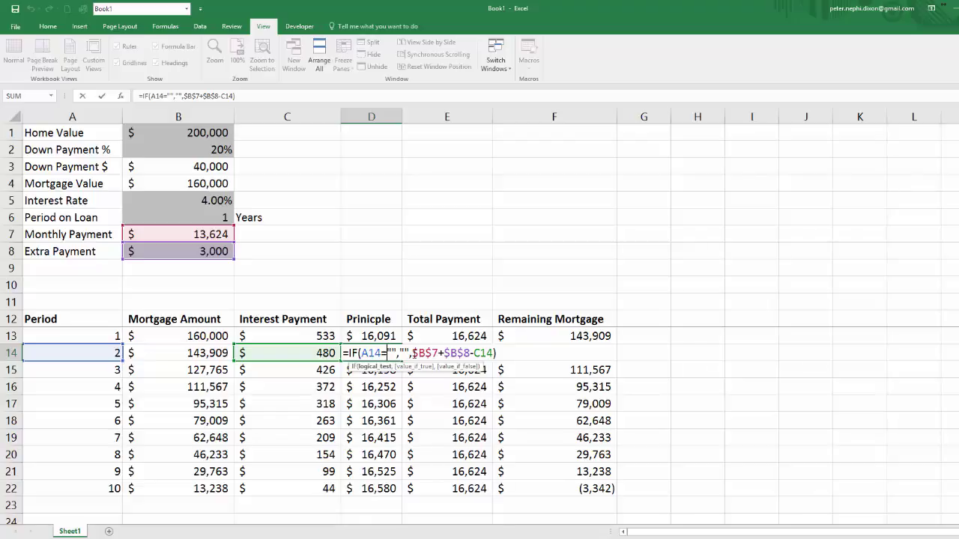
{"action": "left_click", "coordinate": [411, 352]}
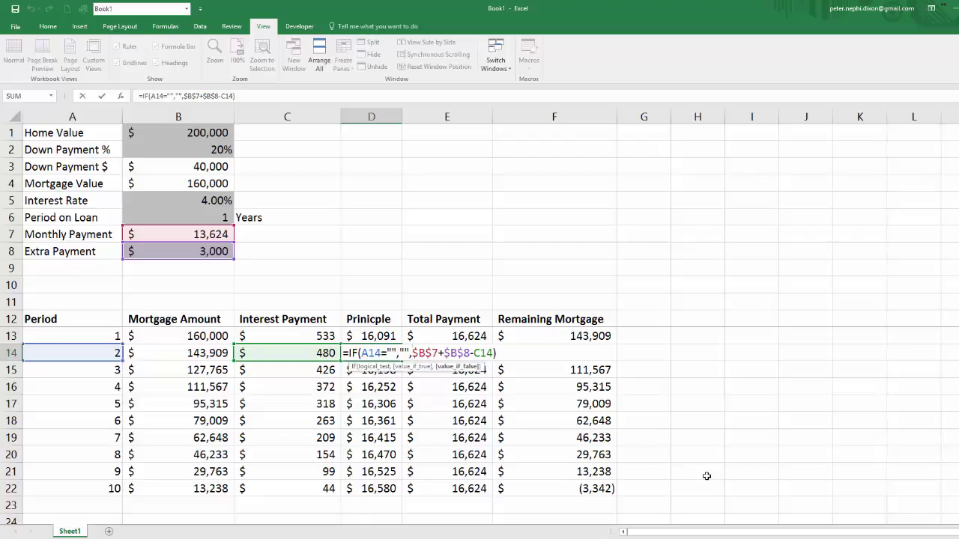
{"action": "type", "text": "if("}
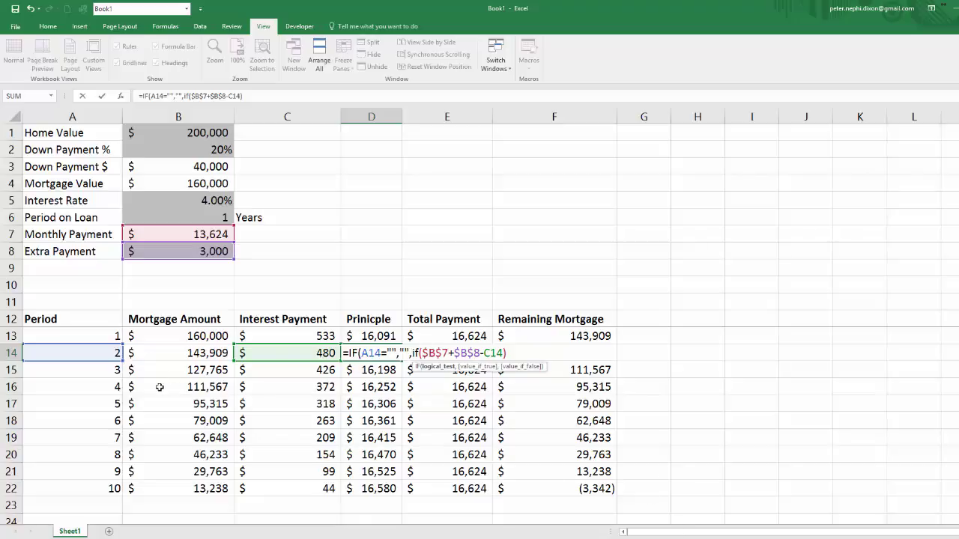
{"action": "left_click", "coordinate": [198, 352]}
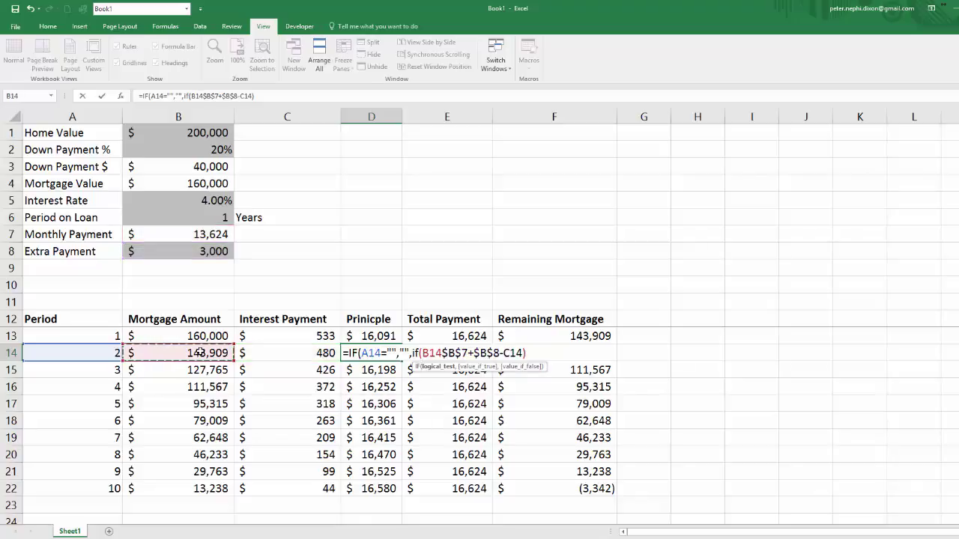
{"action": "type", "text": "+"}
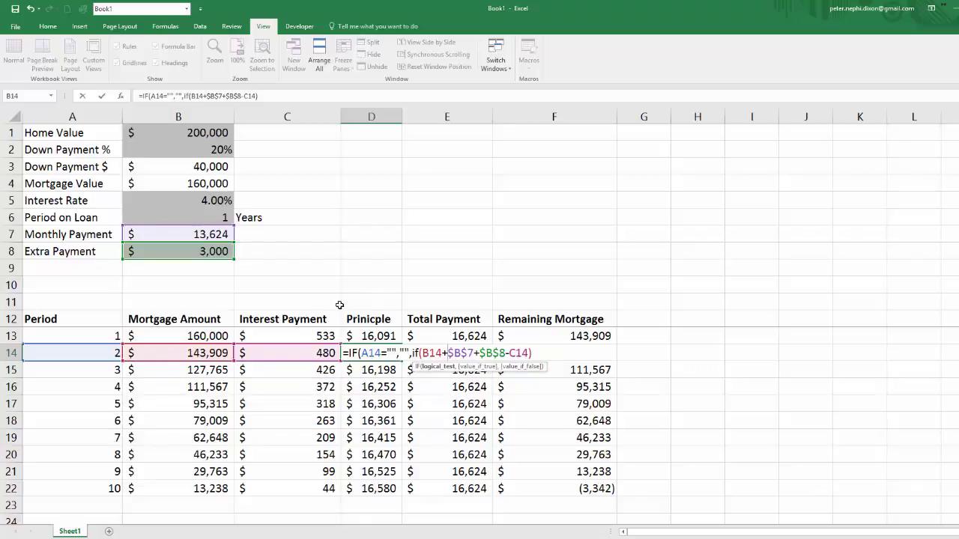
{"action": "left_click", "coordinate": [267, 353]}
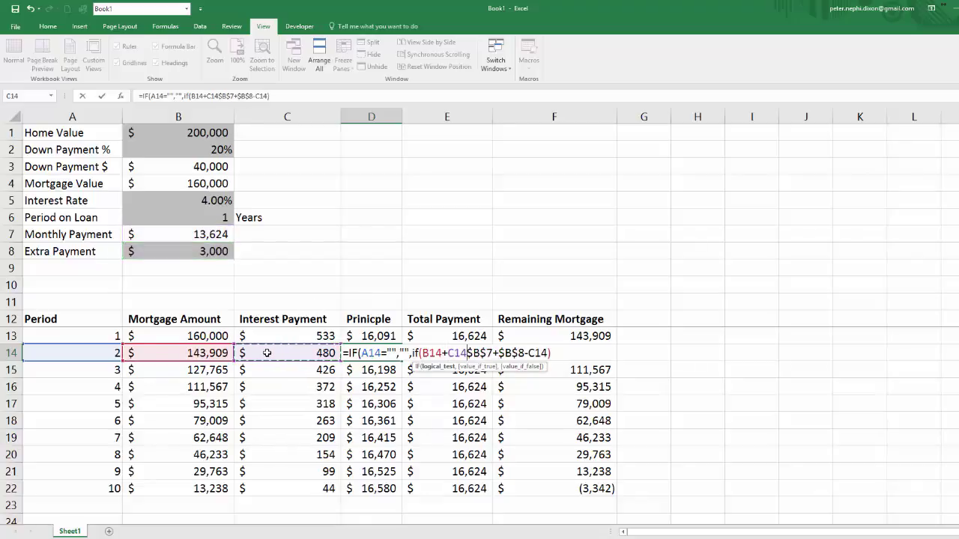
{"action": "type", "text": "<"}
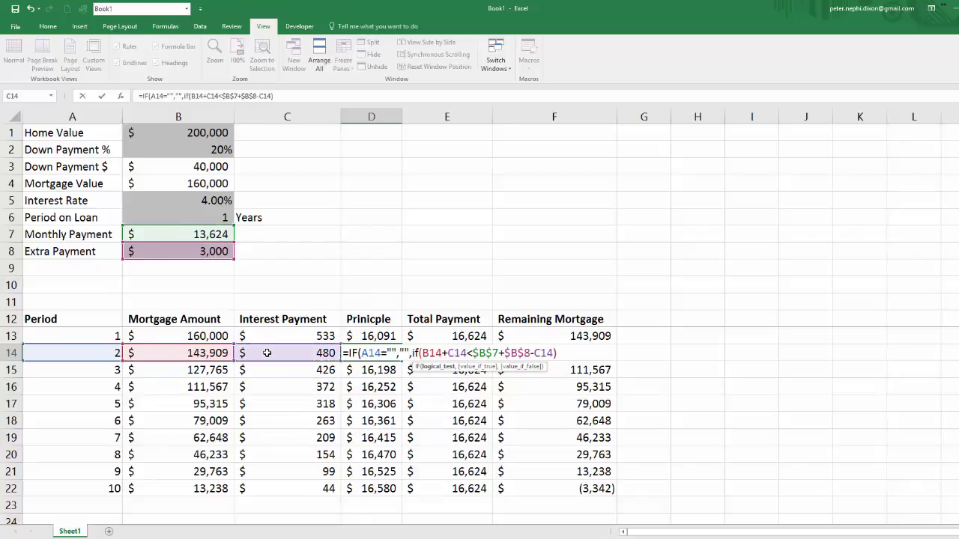
{"action": "left_click", "coordinate": [207, 234]}
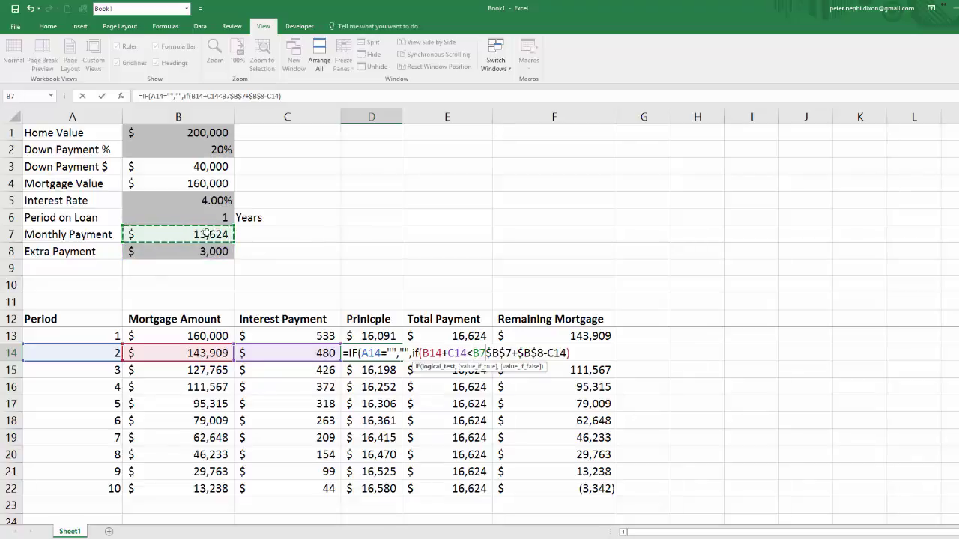
{"action": "key", "text": "F4"}
{"action": "type", "text": "+"}
{"action": "left_click", "coordinate": [202, 251]}
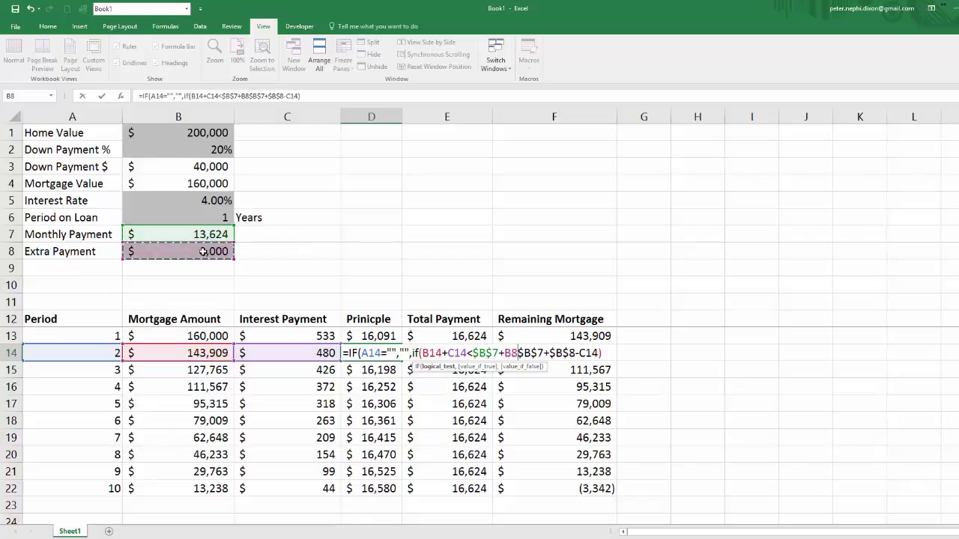
{"action": "key", "text": "F4"}
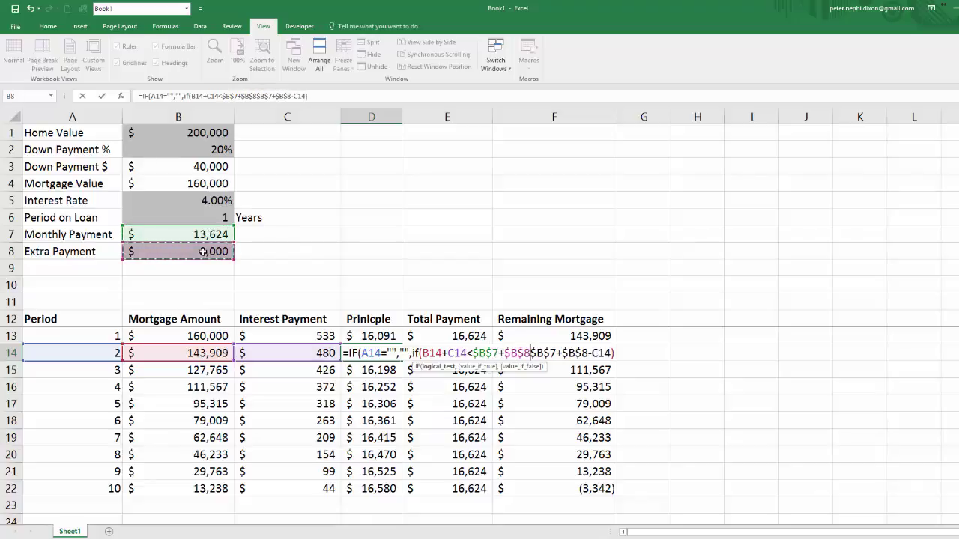
{"action": "type", "text": ","}
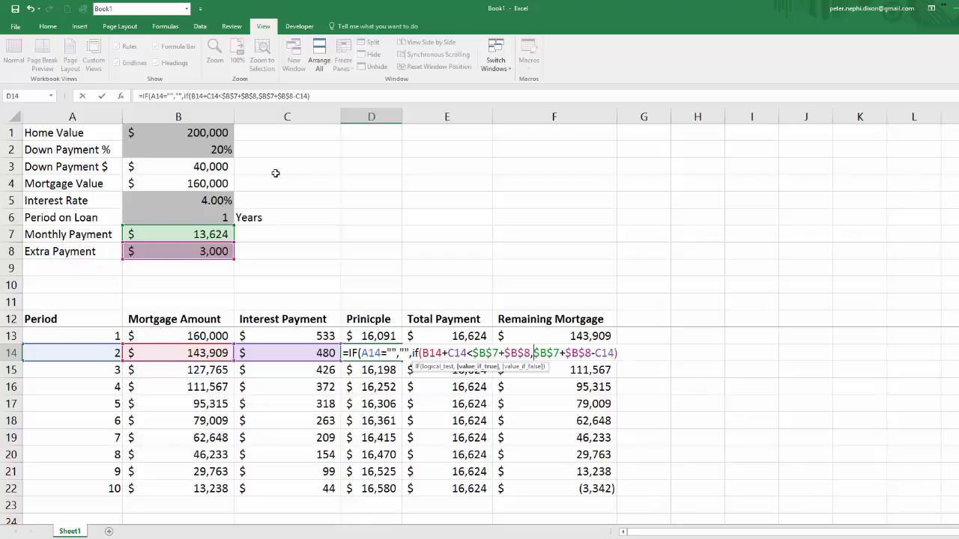
Make D14's nested IF return B14 when true and $B$7+$B$8-C14 otherwise, and fill the formula down the Principle column
{"action": "left_click", "coordinate": [214, 353]}
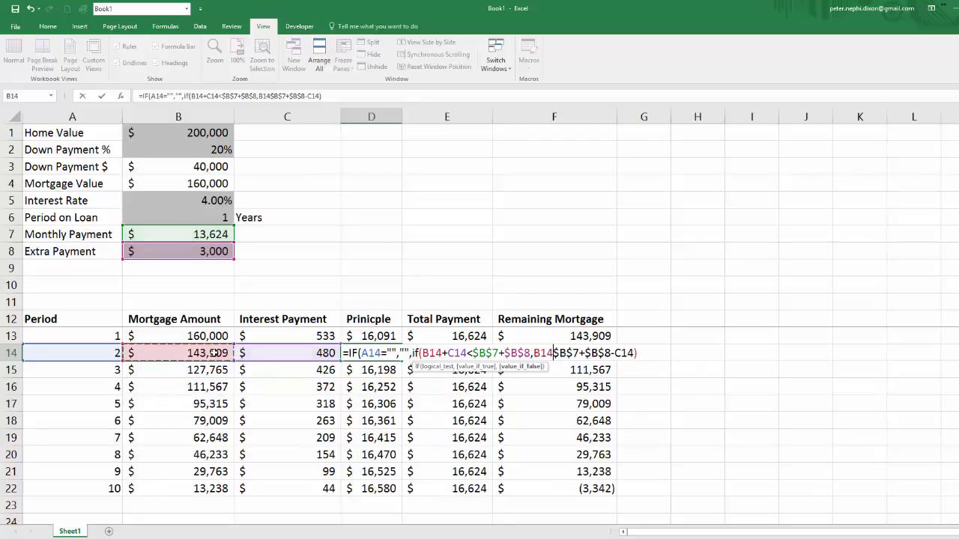
{"action": "type", "text": ","}
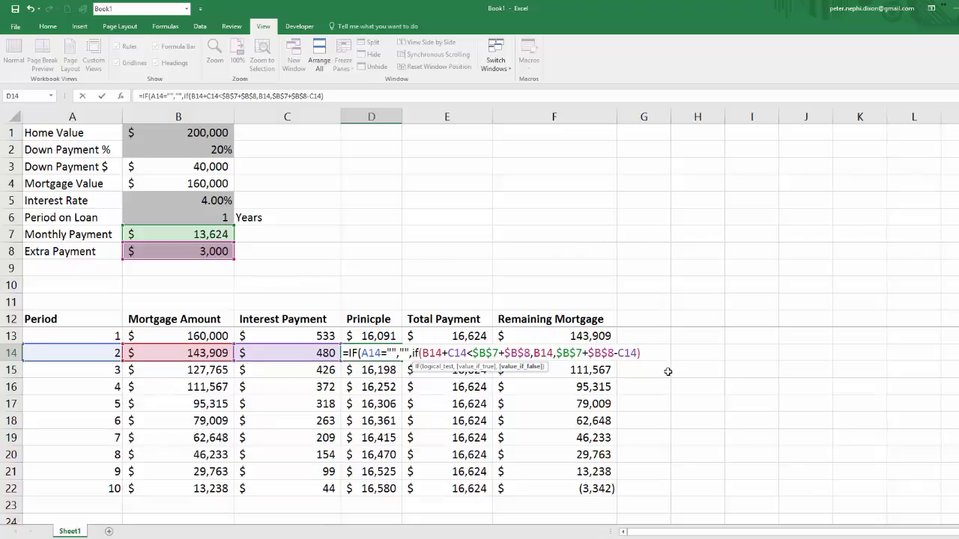
{"action": "left_click", "coordinate": [650, 354]}
{"action": "type", "text": ")"}
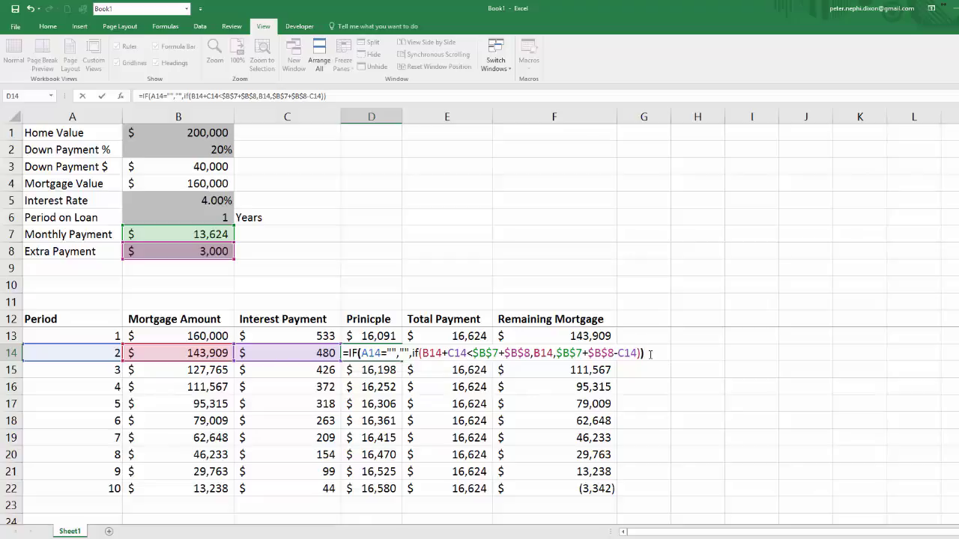
{"action": "key", "text": "Return"}
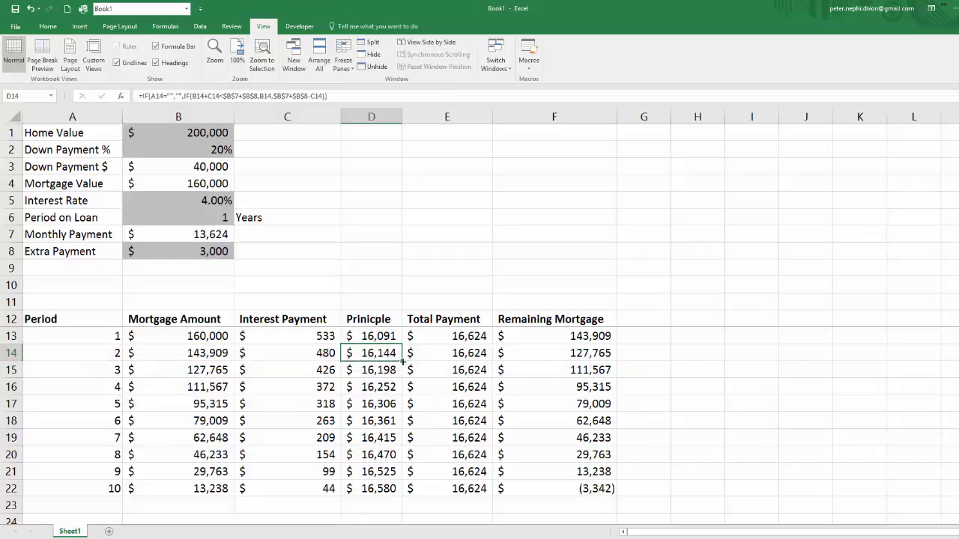
{"action": "left_click_drag", "start_coordinate": [402, 362], "coordinate": [397, 520]}
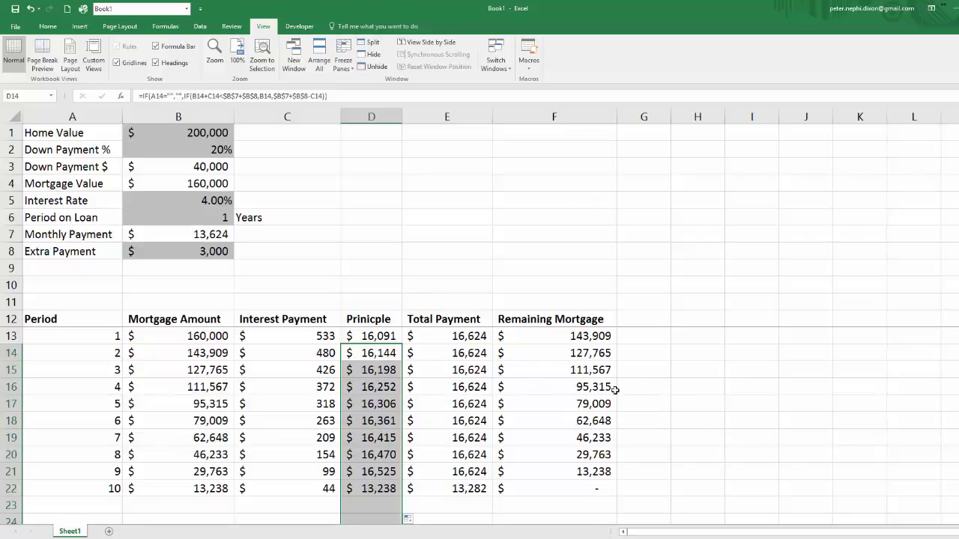
Compare the Total Payment values with the monthly plus extra payment, and check the last period's payment and Remaining Mortgage in row 22
{"action": "left_click", "coordinate": [537, 417]}
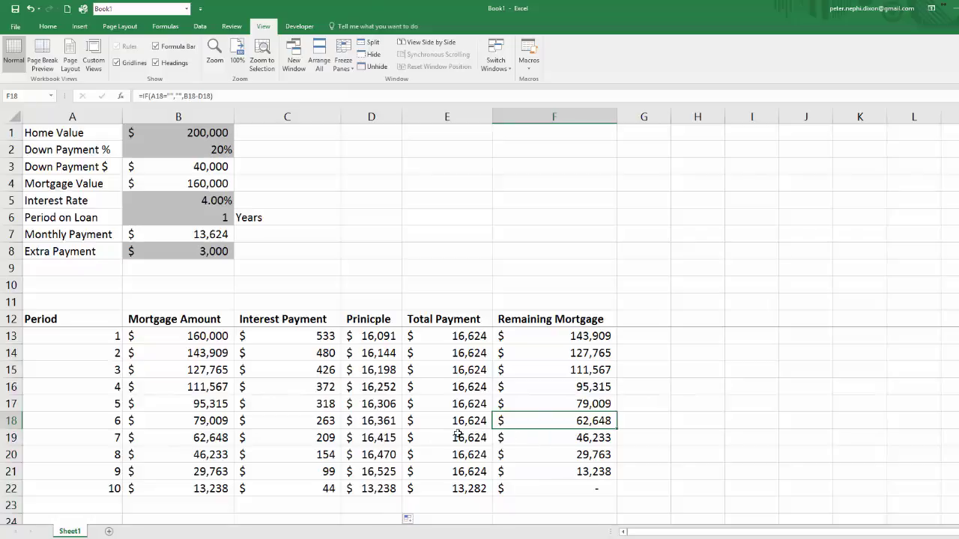
{"action": "left_click", "coordinate": [569, 486]}
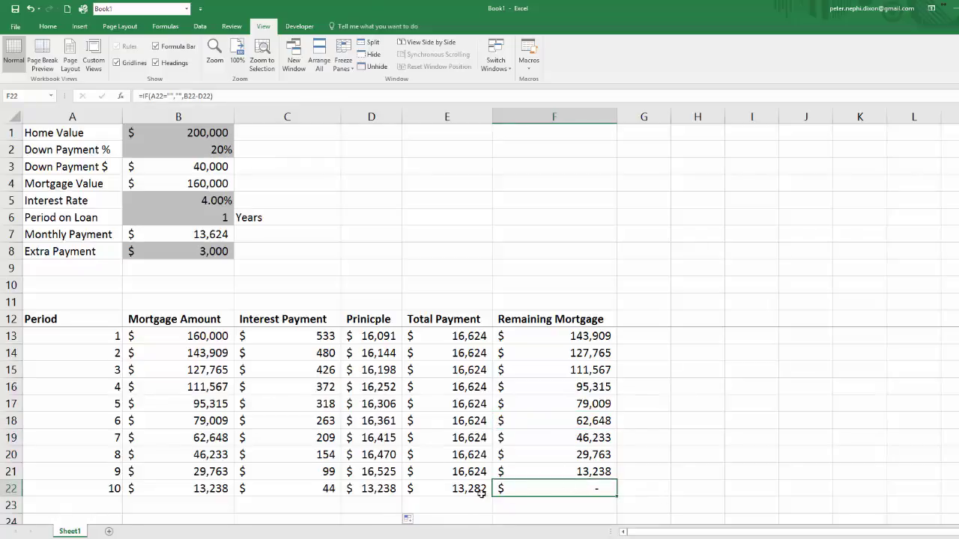
{"action": "left_click_drag", "start_coordinate": [227, 235], "coordinate": [223, 252]}
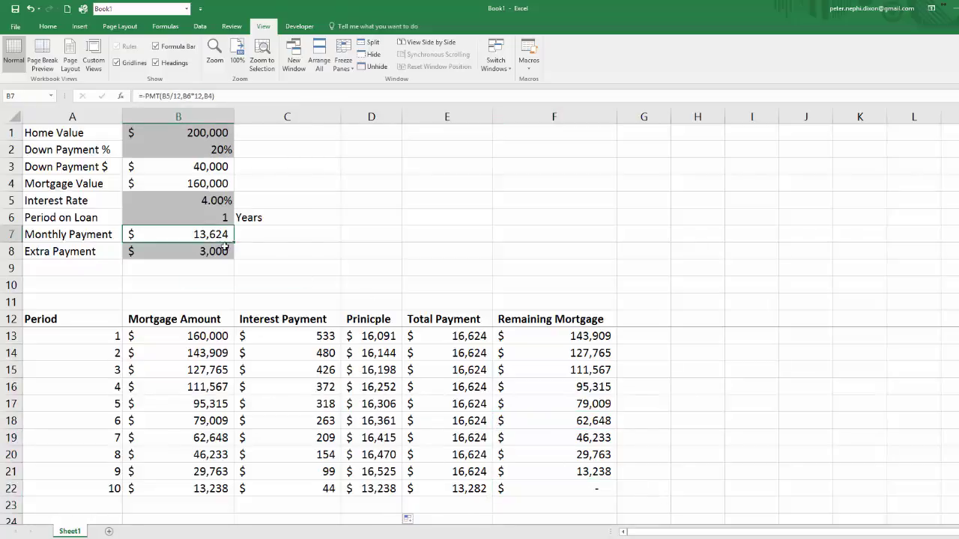
{"action": "left_click", "coordinate": [222, 251]}
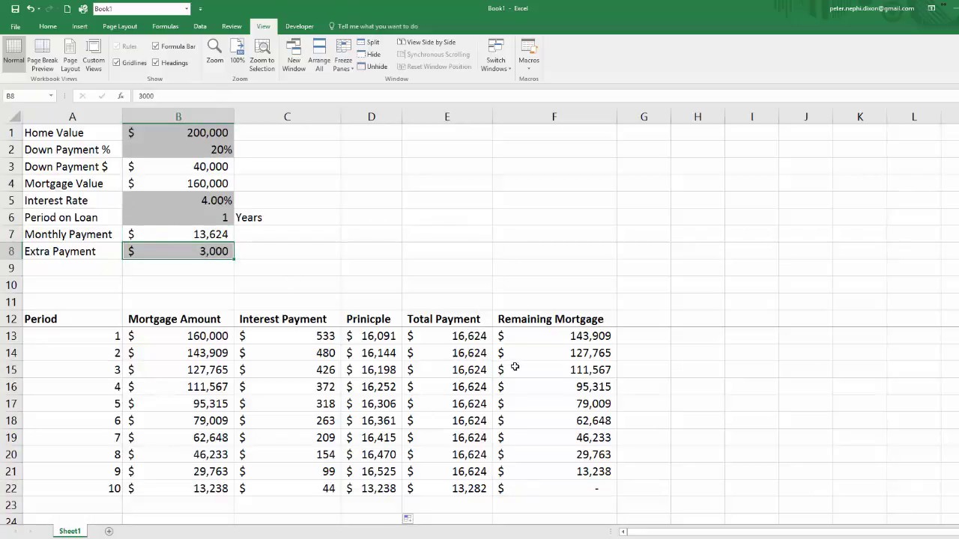
{"action": "left_click_drag", "start_coordinate": [477, 339], "coordinate": [462, 471]}
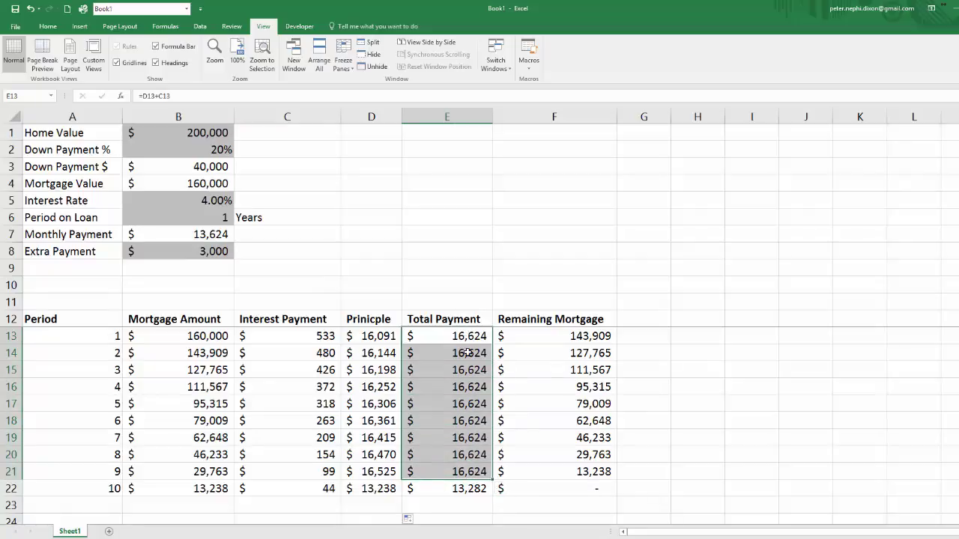
{"action": "left_click_drag", "start_coordinate": [466, 343], "coordinate": [462, 471]}
{"action": "left_click", "coordinate": [457, 490]}
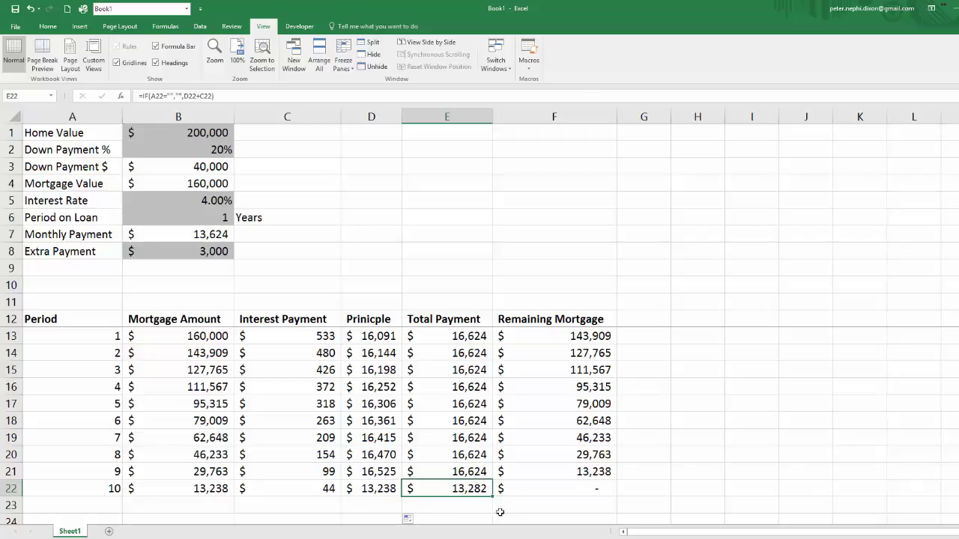
{"action": "left_click", "coordinate": [590, 487]}
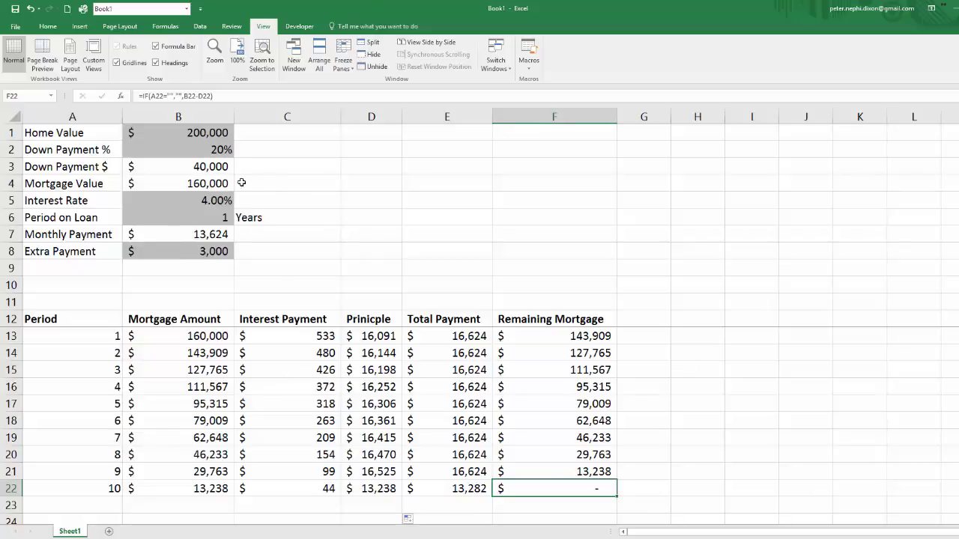
Set the Period on Loan in B6 to 30 years and check the lower rows of the amortization table
{"action": "left_click", "coordinate": [206, 219]}
{"action": "type", "text": "30"}
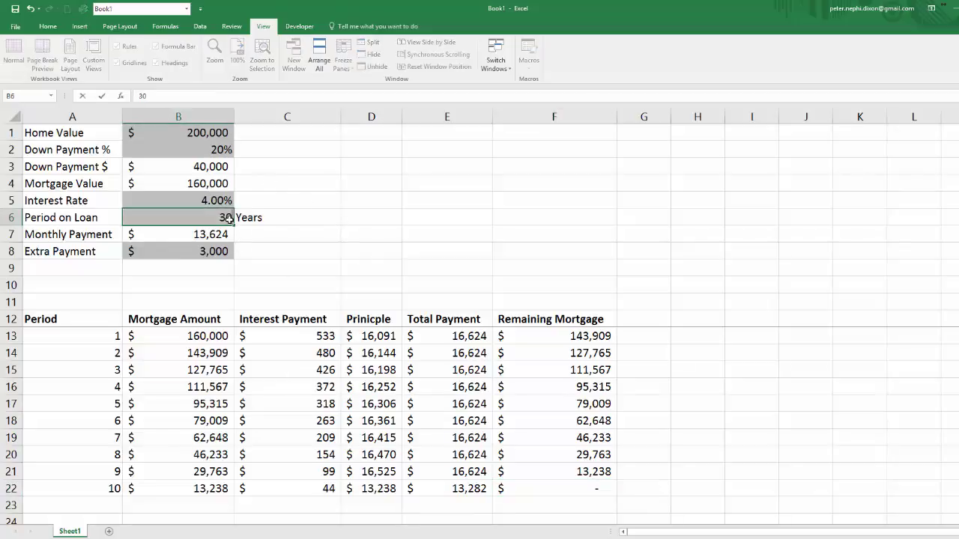
{"action": "key", "text": "Return"}
{"action": "key", "text": "Up"}
{"action": "key", "text": "Down"}
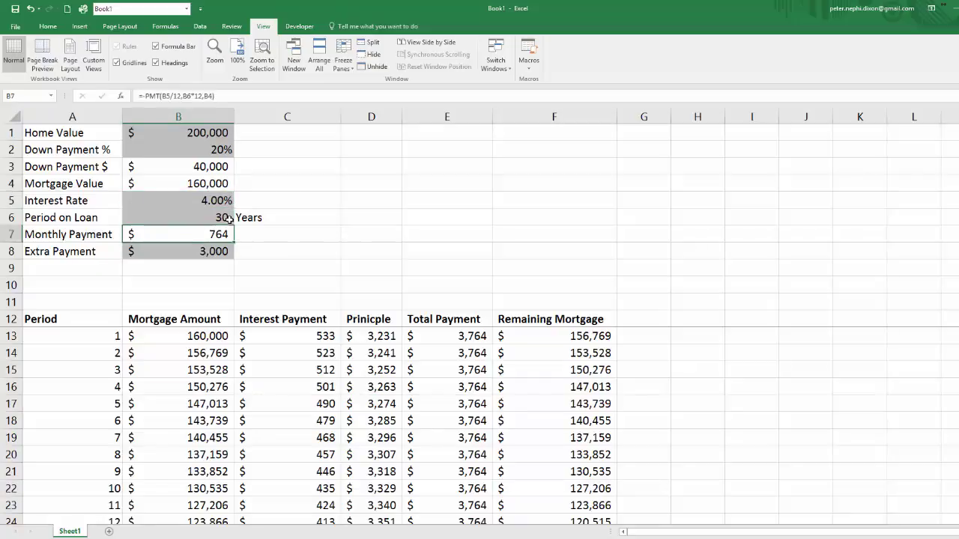
{"action": "key", "text": "Down"}
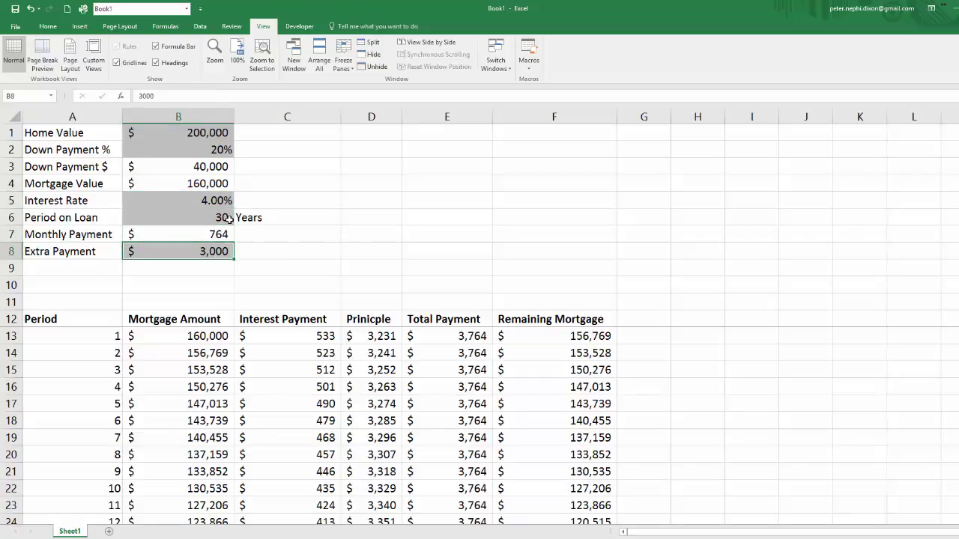
{"action": "key", "text": "Down"}
{"action": "key", "text": "Down"}
{"action": "key", "text": "Up"}
{"action": "key", "text": "Up"}
{"action": "scroll", "coordinate": [368, 288], "scroll_direction": "down", "scroll_amount": 13}
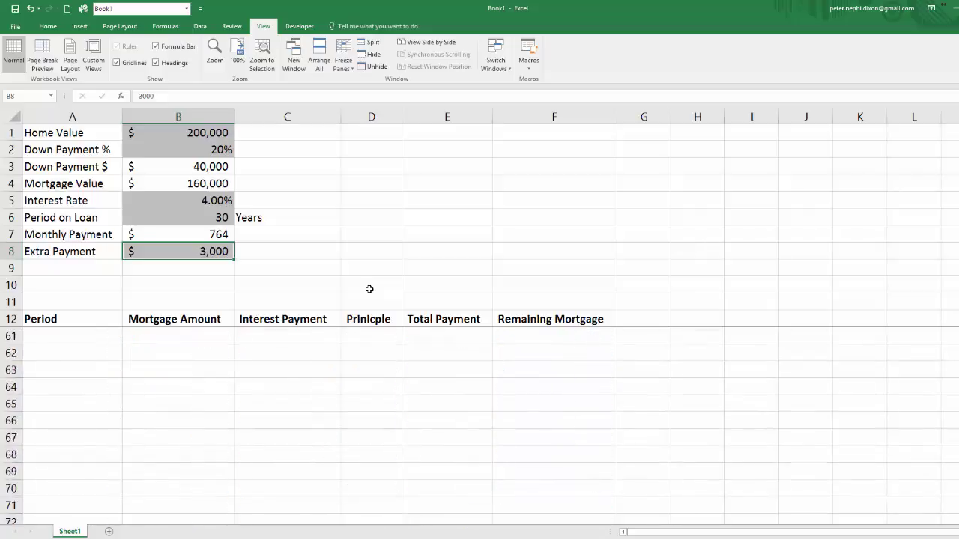
{"action": "scroll", "coordinate": [368, 288], "scroll_direction": "up", "scroll_amount": 13}
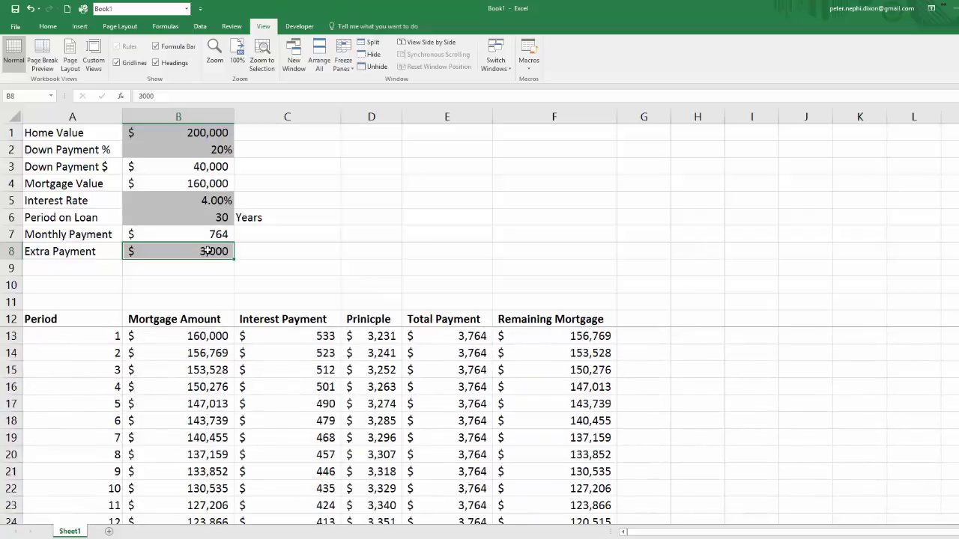
Set the Extra Payment in B8 to 50
{"action": "type", "text": "50"}
{"action": "key", "text": "Return"}
{"action": "key", "text": "Up"}
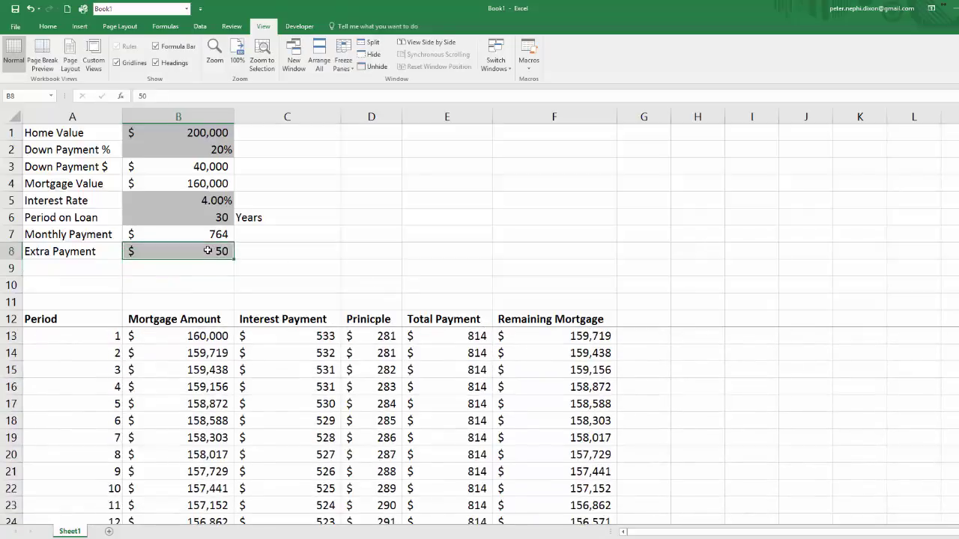
Enter the labels "Total Interest Paid" in D5 and "Total Expected Interst Paid" in D6
{"action": "key", "text": "Right"}
{"action": "key", "text": "Right"}
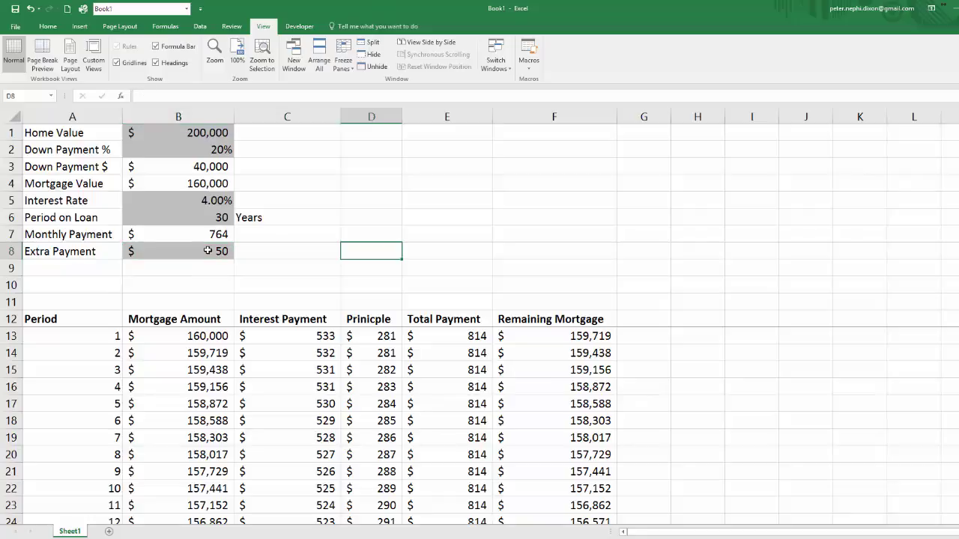
{"action": "key", "text": "Up"}
{"action": "key", "text": "Up"}
{"action": "key", "text": "Up"}
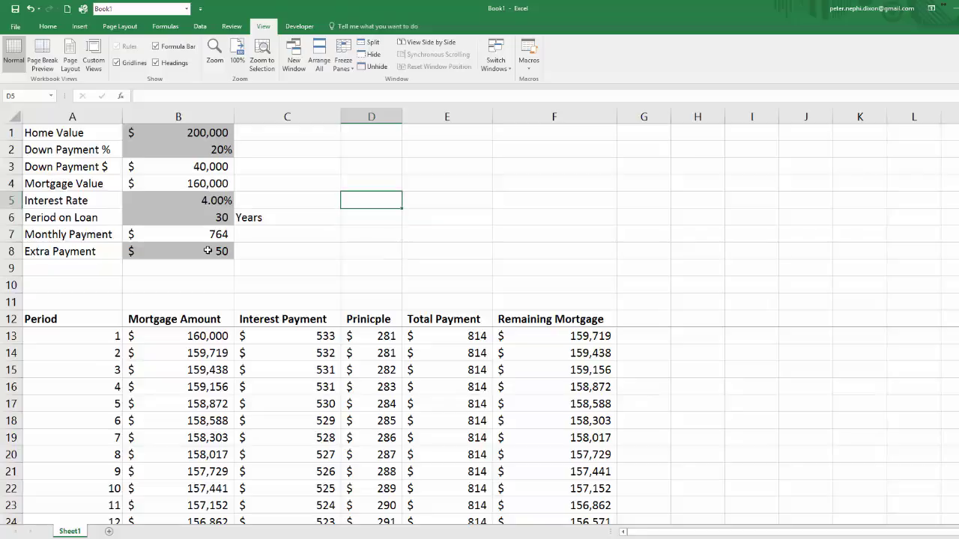
{"action": "type", "text": "Tota"}
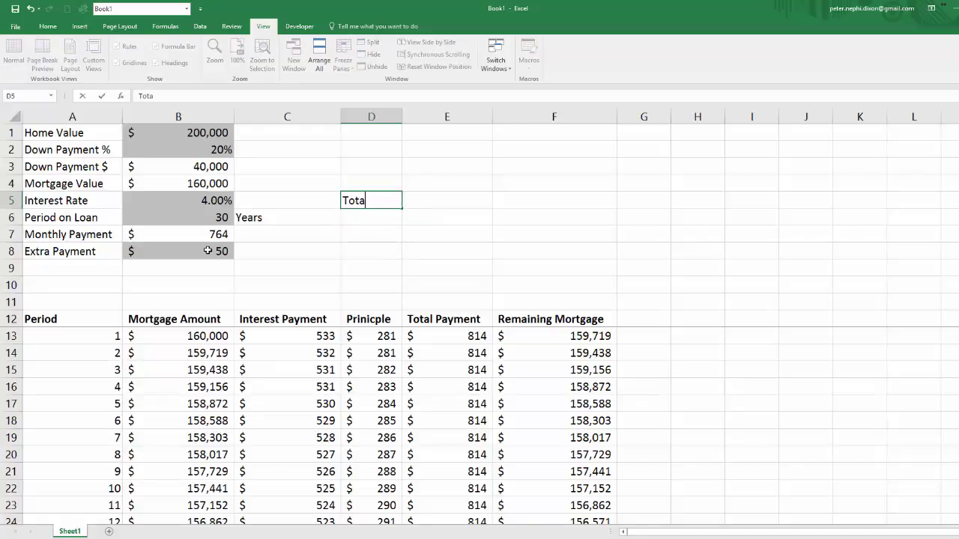
{"action": "type", "text": "l Interest Paid"}
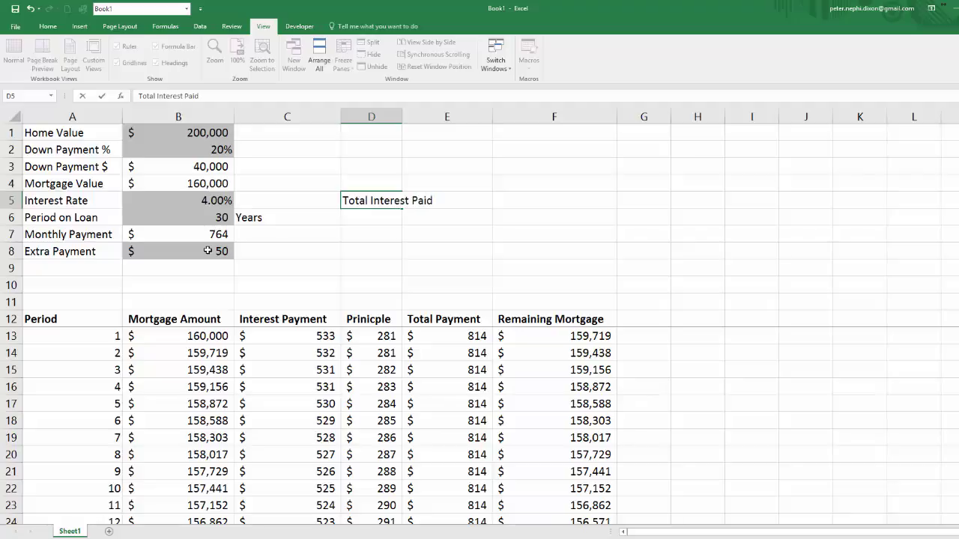
{"action": "key", "text": "Return"}
{"action": "type", "text": "Total Expe"}
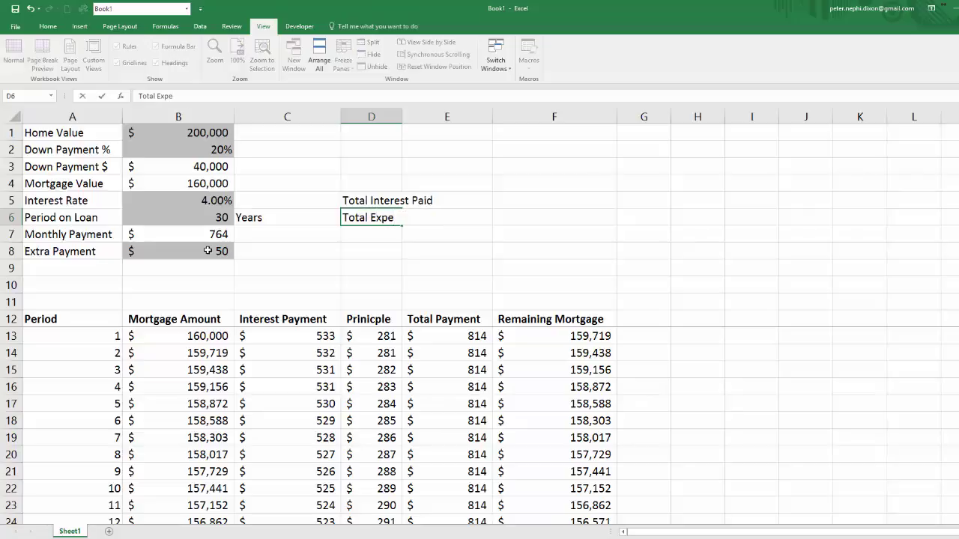
{"action": "type", "text": "cted Interst Paid"}
{"action": "key", "text": "Return"}
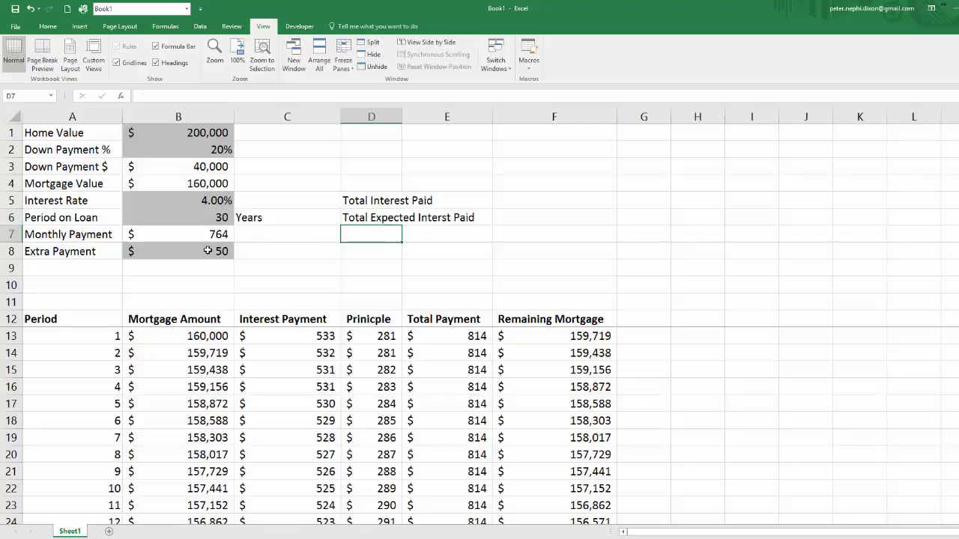
{"action": "type", "text": "Saving"}
{"action": "key", "text": "BackSpace"}
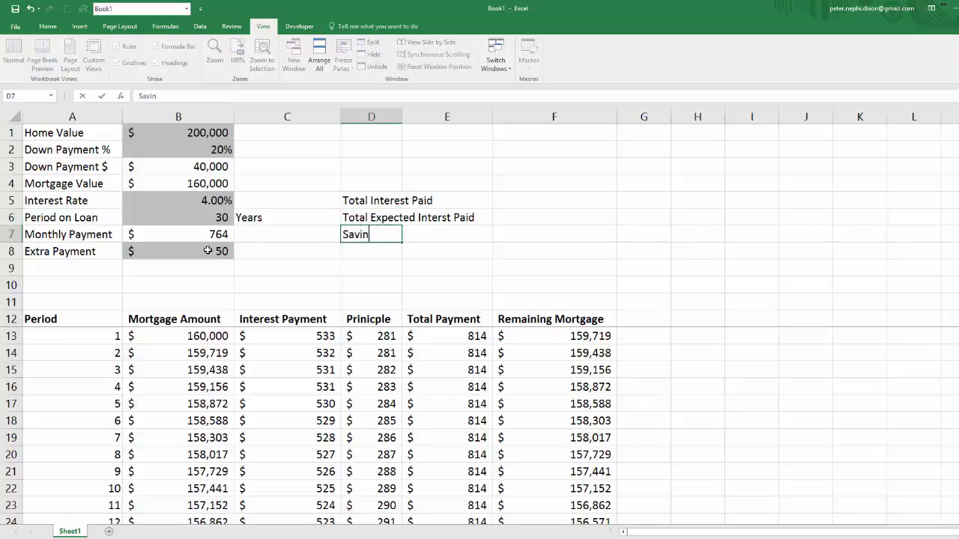
{"action": "key", "text": "Escape"}
Enter the label "Interest Savings From Extra Payments" in D7
{"action": "type", "text": "Interest Savings From "}
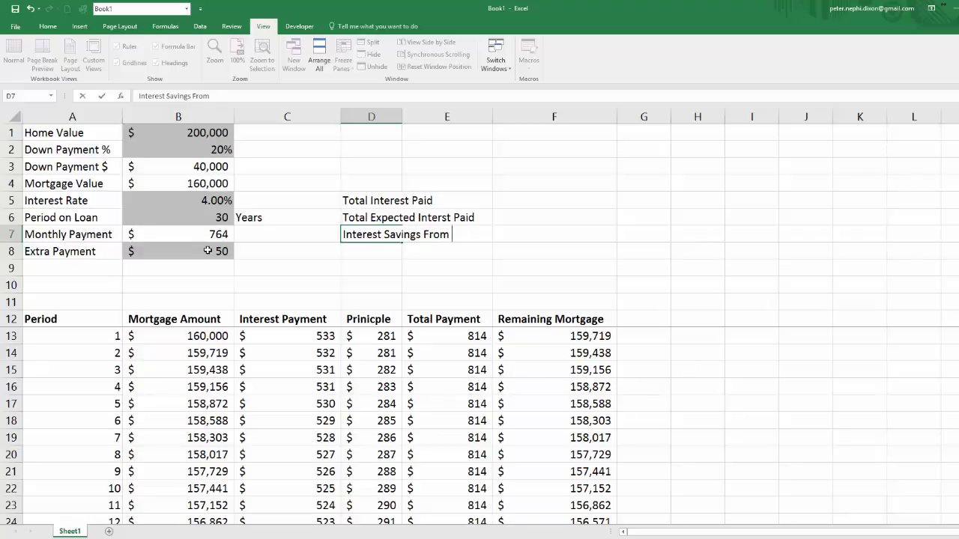
{"action": "type", "text": "Extra Payments"}
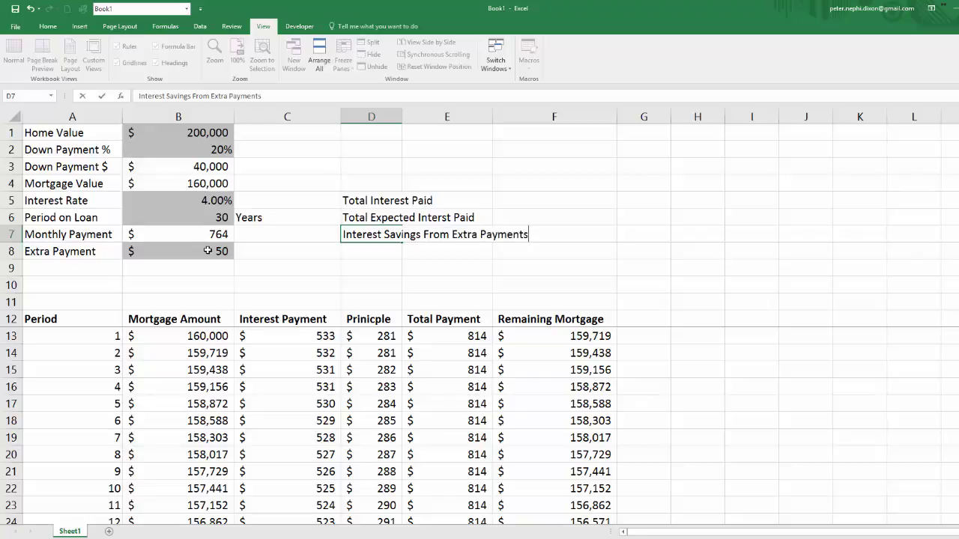
{"action": "key", "text": "Return"}
Move the three summary labels from D5:D7 to G3:G5 and autofit the width of column G
{"action": "left_click", "coordinate": [368, 208]}
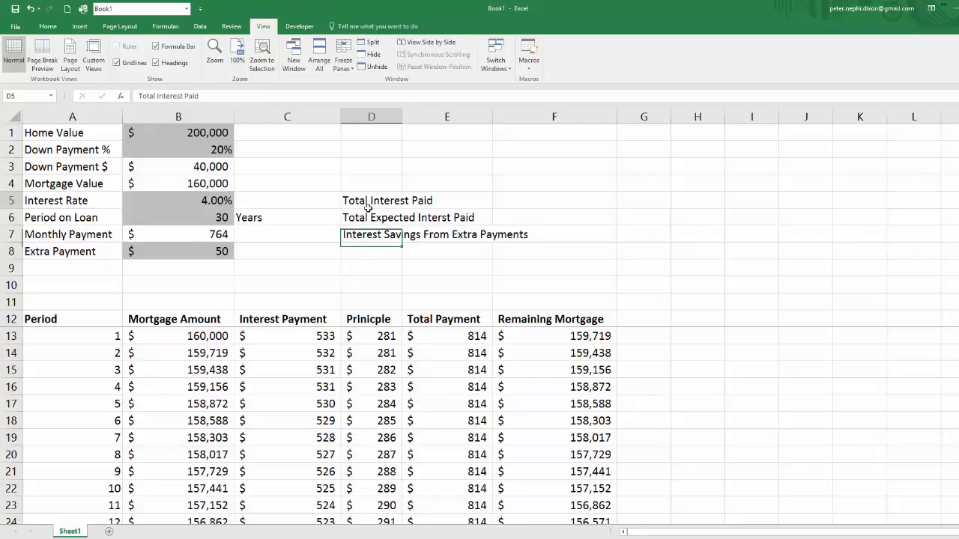
{"action": "left_click_drag", "start_coordinate": [368, 207], "coordinate": [369, 231]}
{"action": "key", "text": "ctrl+c"}
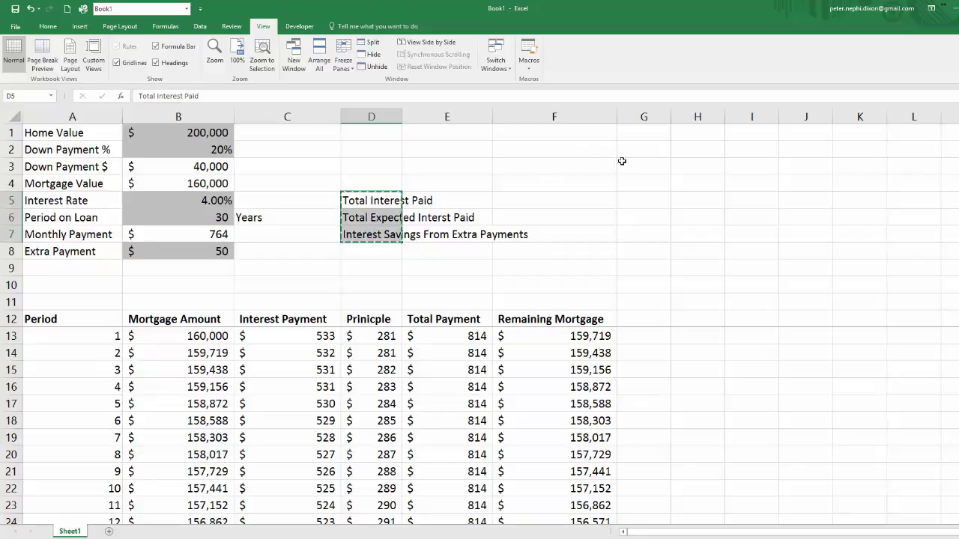
{"action": "left_click", "coordinate": [625, 164]}
{"action": "key", "text": "ctrl+v"}
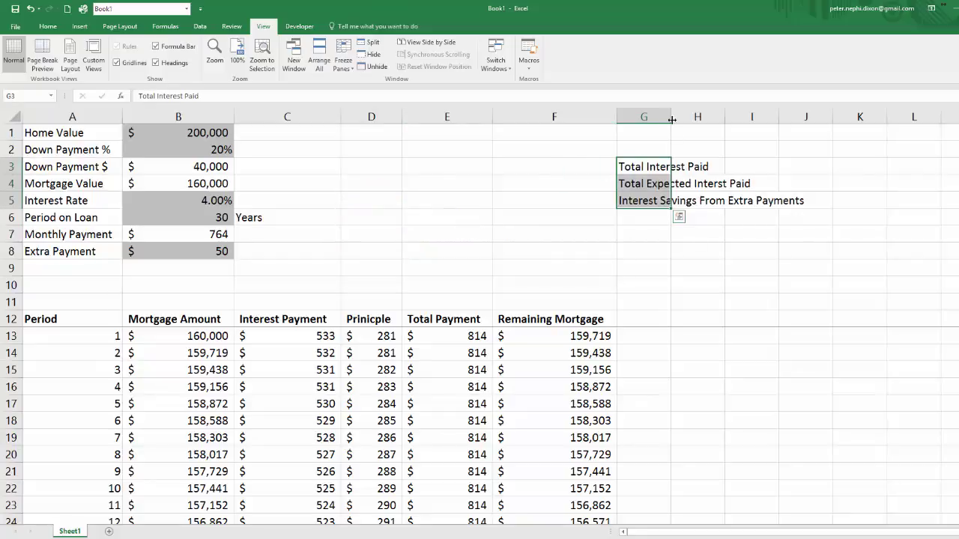
{"action": "double_click", "coordinate": [670, 113]}
{"action": "left_click", "coordinate": [791, 252]}
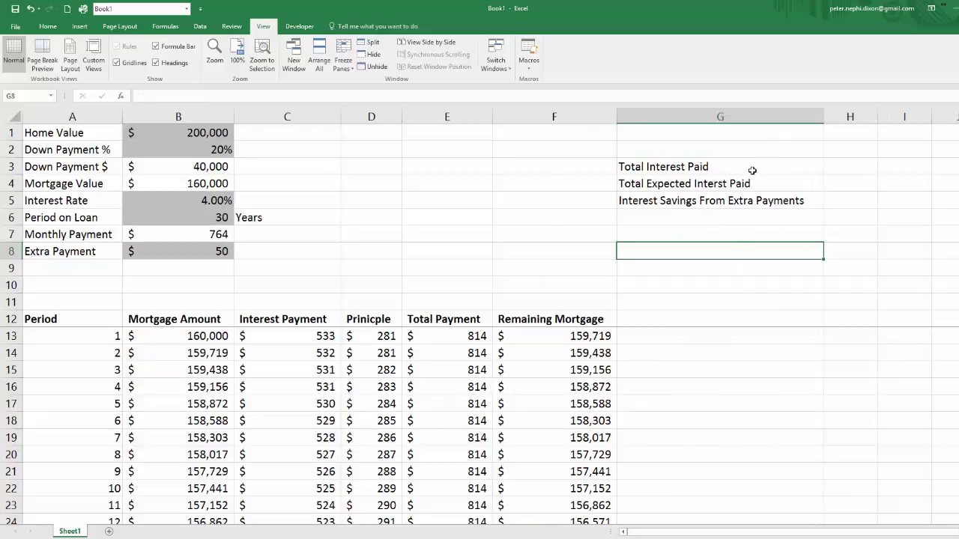
Total the Interest Payment column in H3 with a SUM over C13:C386
{"action": "left_click", "coordinate": [788, 162]}
{"action": "key", "text": "Right"}
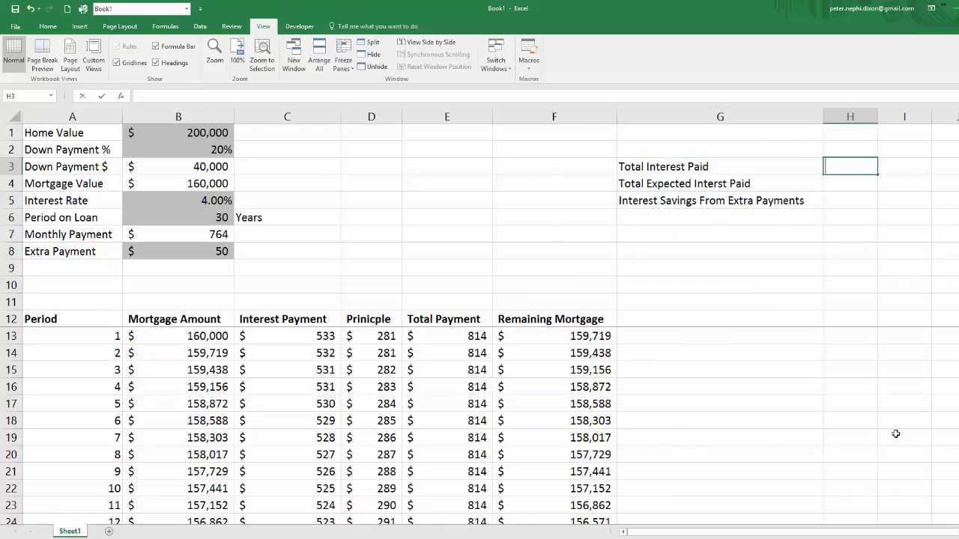
{"action": "type", "text": "=sum"}
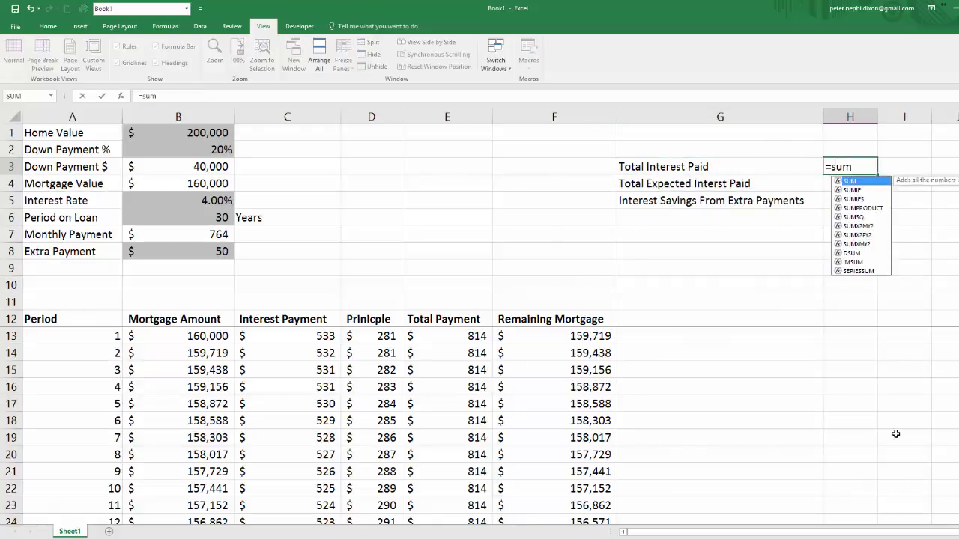
{"action": "type", "text": "("}
{"action": "left_click", "coordinate": [278, 320]}
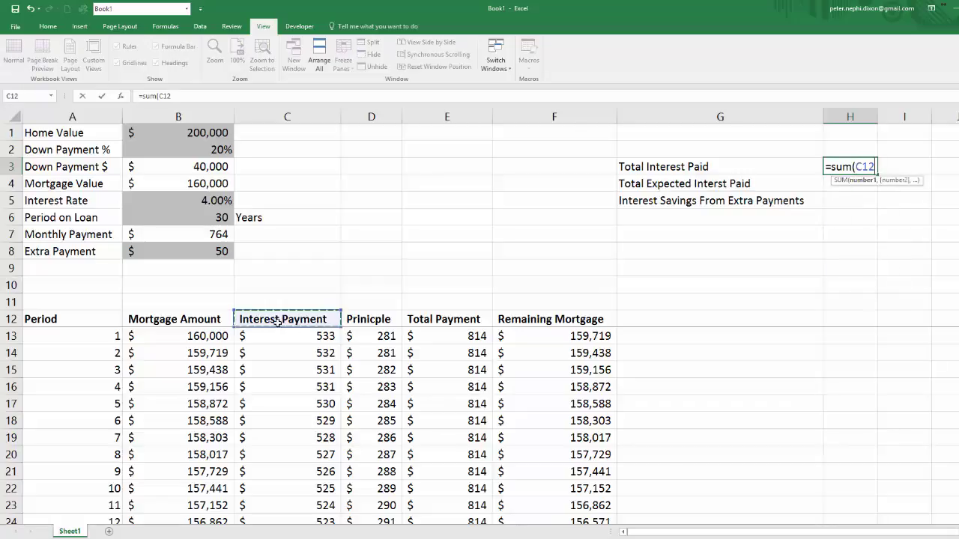
{"action": "left_click", "coordinate": [276, 333]}
{"action": "key", "text": "ctrl+shift+Down"}
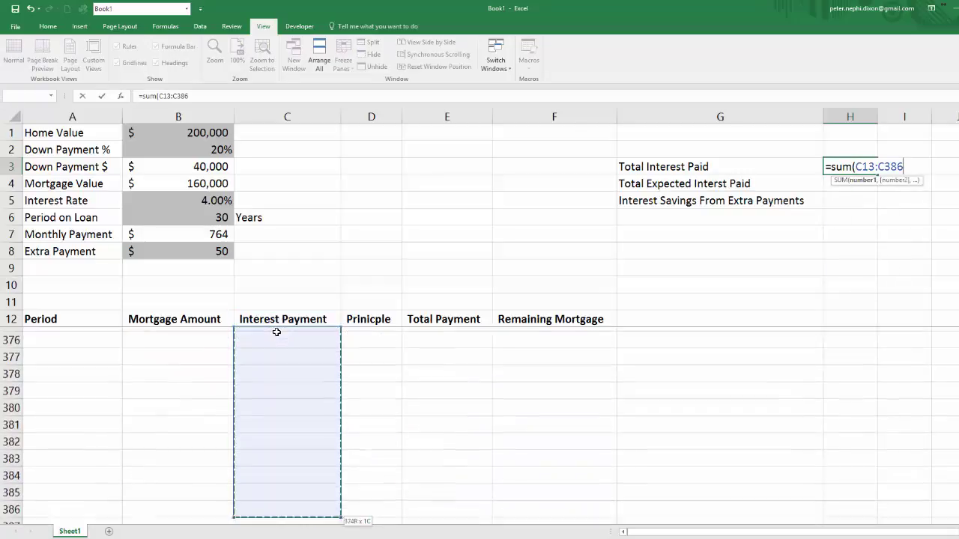
{"action": "key", "text": "Return"}
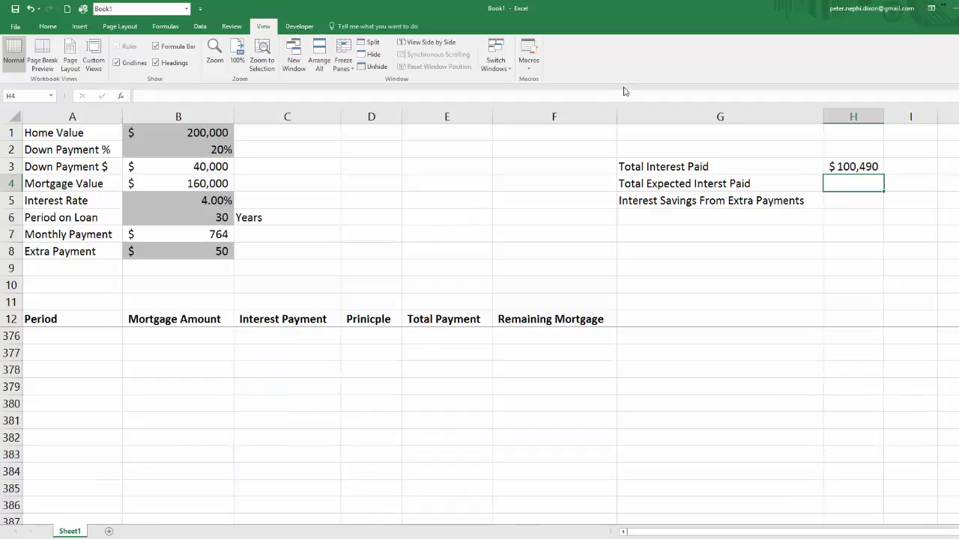
Enter =B6*12*B7 in H4, multiplying the loan period in months by the Monthly Payment
{"action": "scroll", "coordinate": [894, 182], "scroll_direction": "up", "scroll_amount": 6}
{"action": "left_click", "coordinate": [549, 240]}
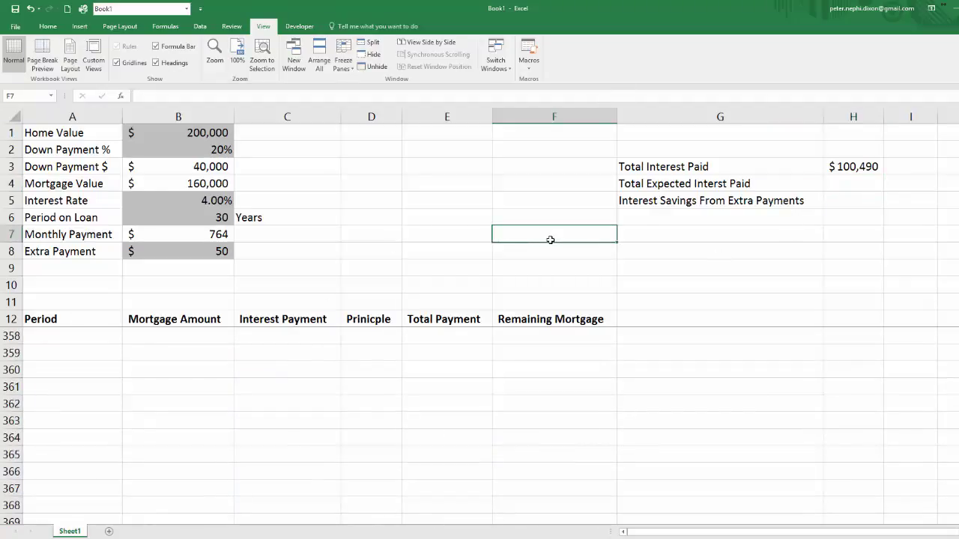
{"action": "key", "text": "Down"}
{"action": "key", "text": "Down"}
{"action": "key", "text": "Down"}
{"action": "key", "text": "Down"}
{"action": "key", "text": "Down"}
{"action": "key", "text": "Down"}
{"action": "key", "text": "Down"}
{"action": "key", "text": "Up"}
{"action": "key", "text": "Up"}
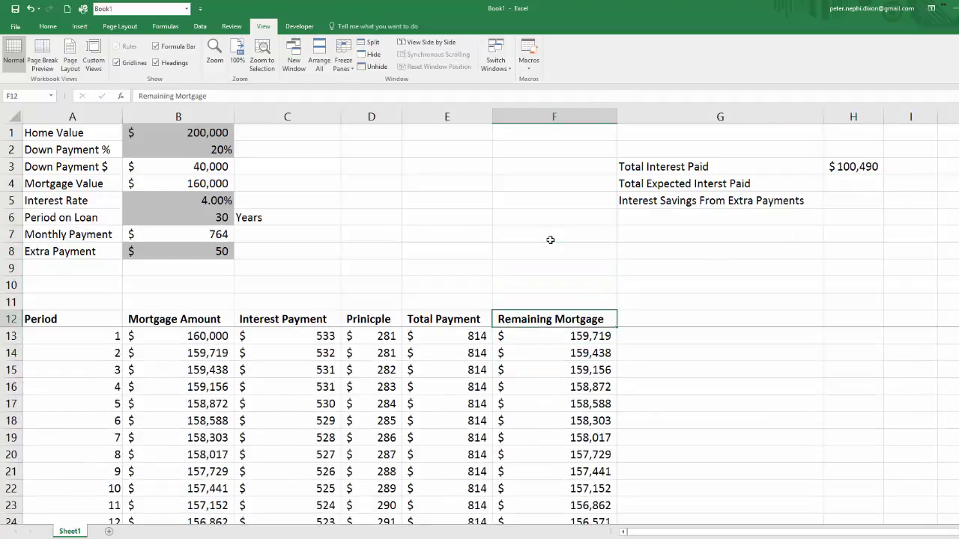
{"action": "key", "text": "Up"}
{"action": "key", "text": "Up"}
{"action": "key", "text": "Up"}
{"action": "key", "text": "Up"}
{"action": "key", "text": "Up"}
{"action": "key", "text": "Up"}
{"action": "key", "text": "Up"}
{"action": "key", "text": "Up"}
{"action": "key", "text": "Right"}
{"action": "key", "text": "Right"}
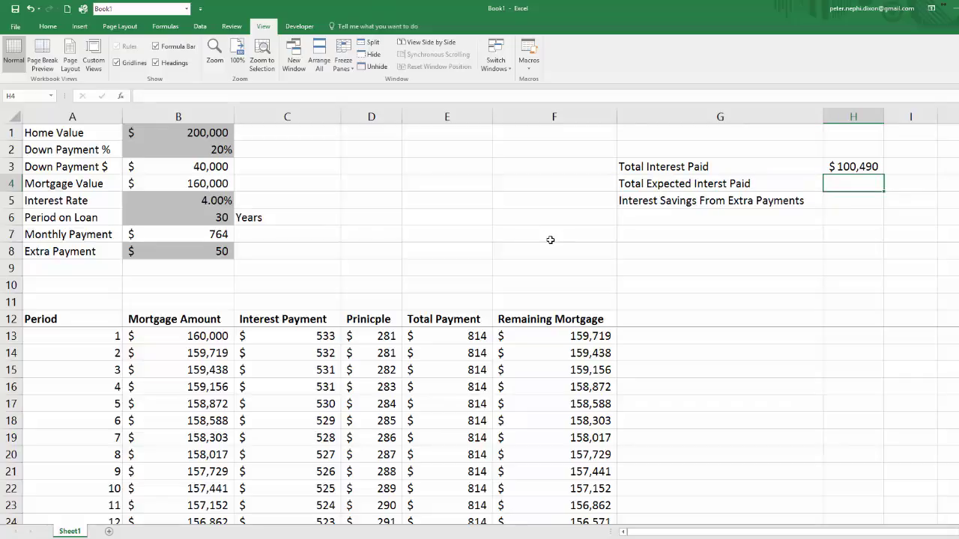
{"action": "type", "text": "="}
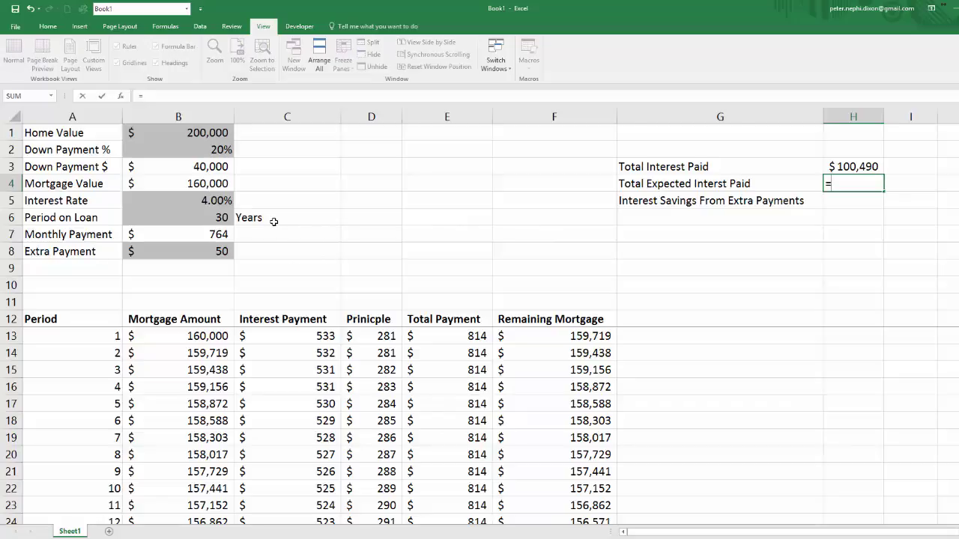
{"action": "left_click", "coordinate": [217, 217]}
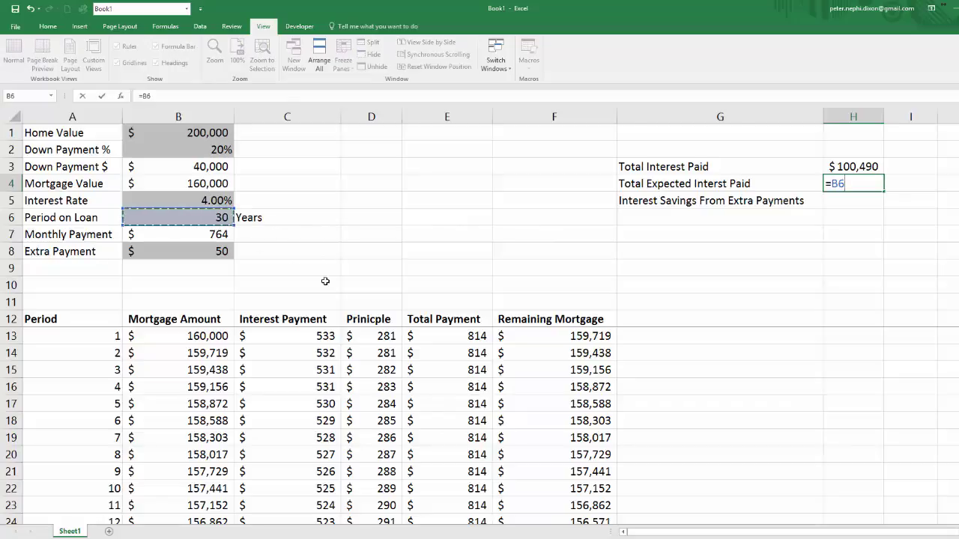
{"action": "type", "text": "*12"}
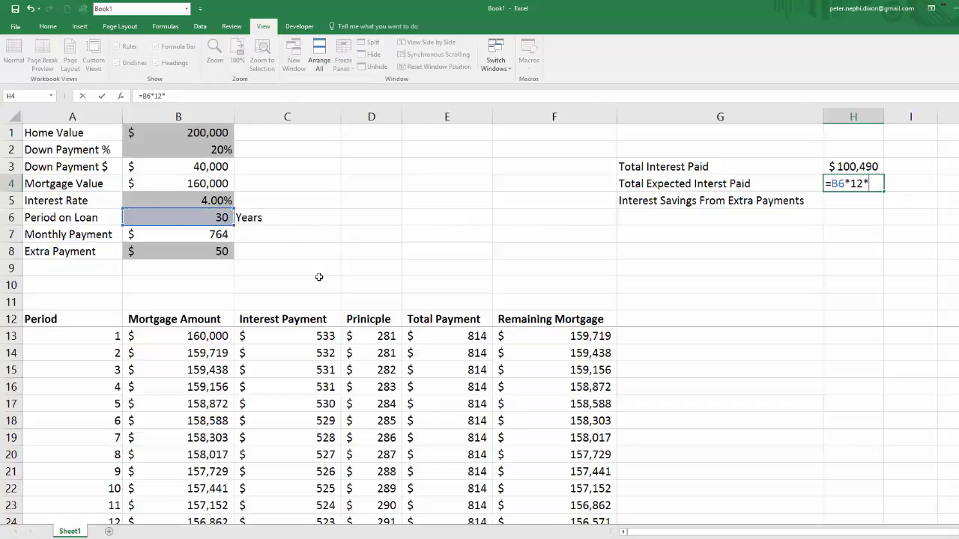
{"action": "type", "text": "*"}
{"action": "left_click", "coordinate": [189, 236]}
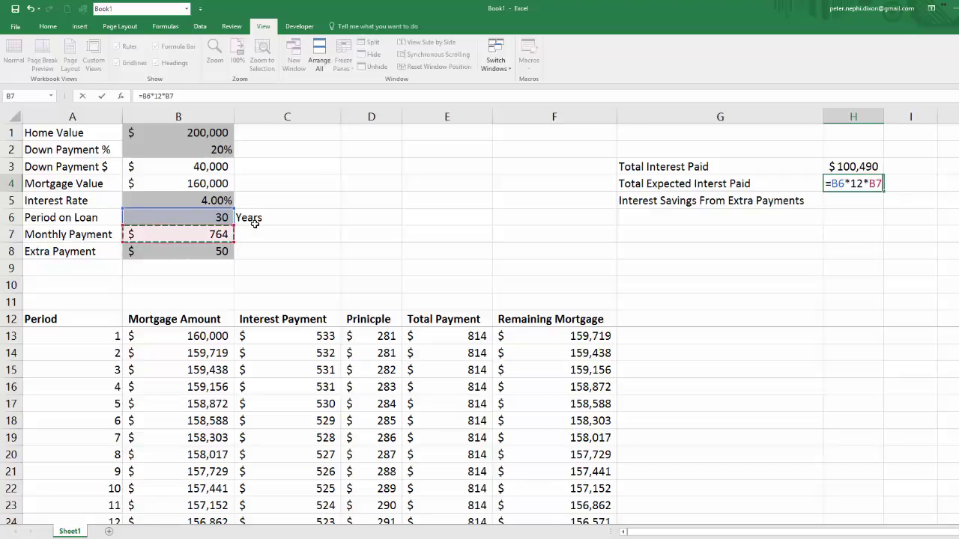
{"action": "key", "text": "Return"}
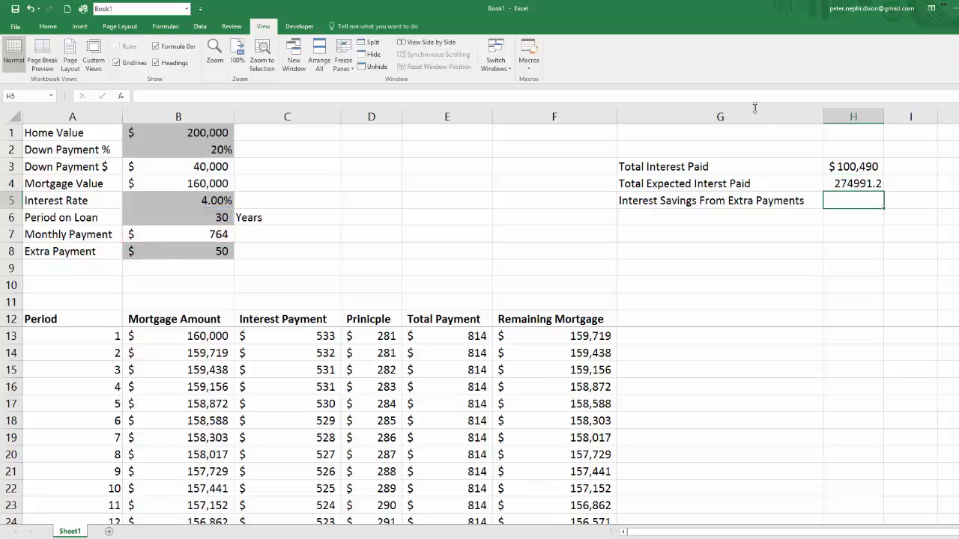
Format H4 as accounting currency with no decimal places
{"action": "left_click", "coordinate": [861, 184]}
{"action": "left_click", "coordinate": [48, 27]}
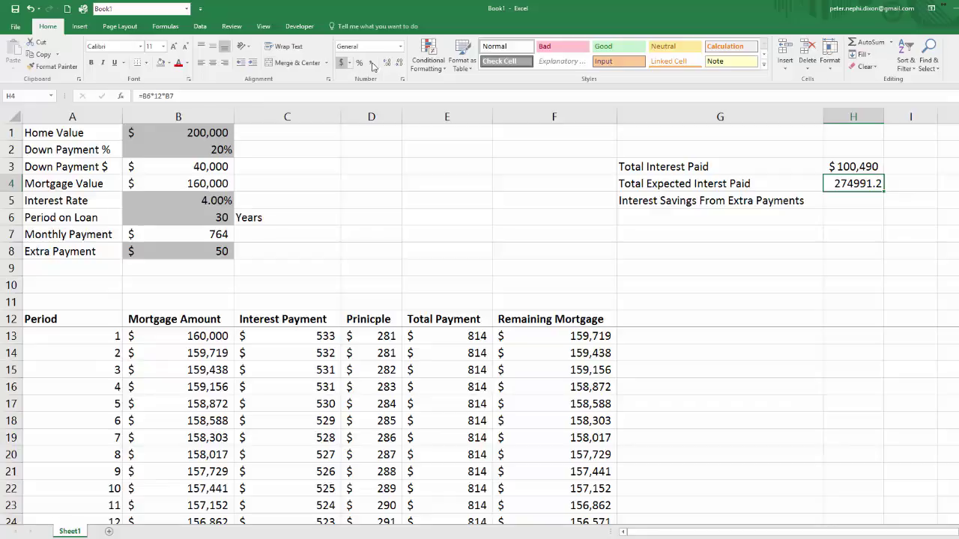
{"action": "left_click", "coordinate": [341, 63]}
{"action": "left_click", "coordinate": [399, 63]}
{"action": "left_click", "coordinate": [399, 62]}
{"action": "left_click", "coordinate": [871, 232]}
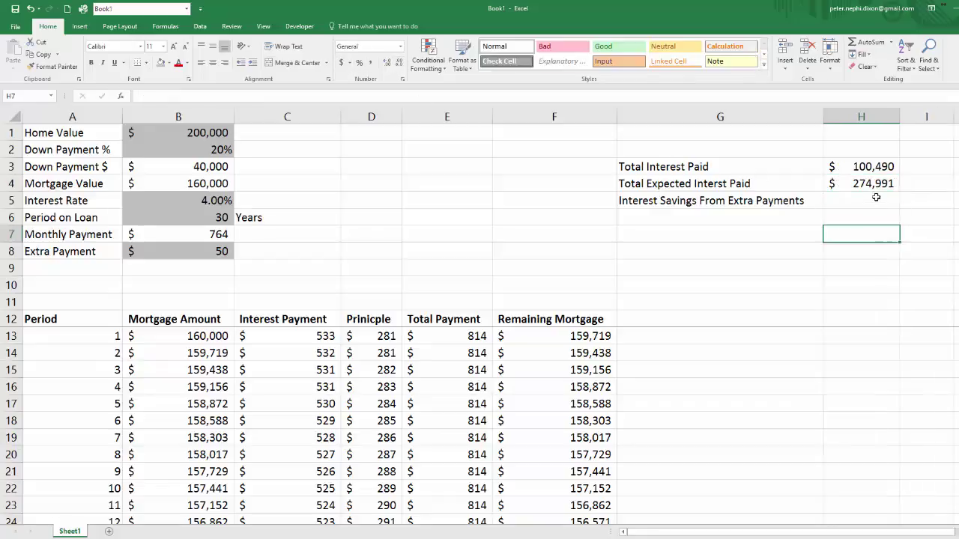
Subtract the Mortgage Value in the Total Expected Interest formula, making H4 =B6*12*B7-B4
{"action": "double_click", "coordinate": [875, 184]}
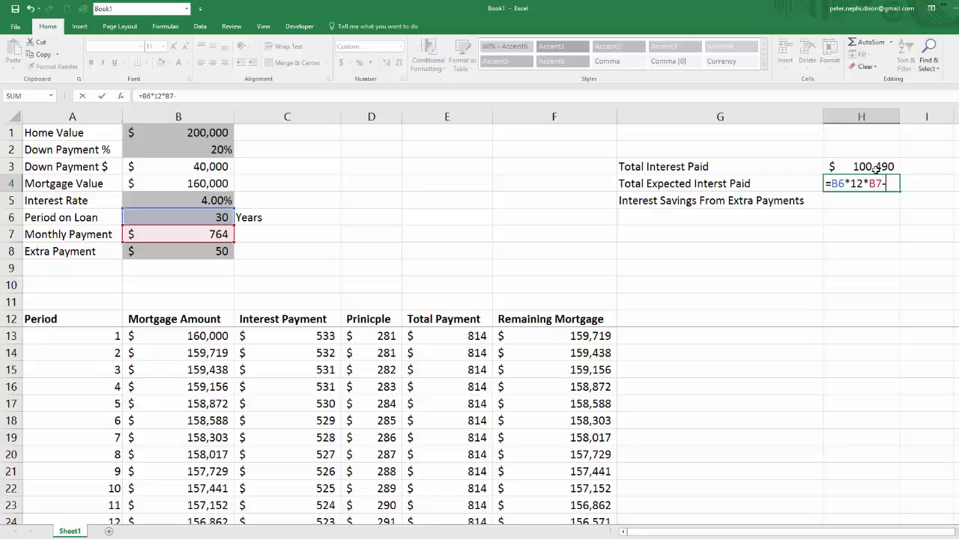
{"action": "type", "text": "-"}
{"action": "left_click", "coordinate": [200, 180]}
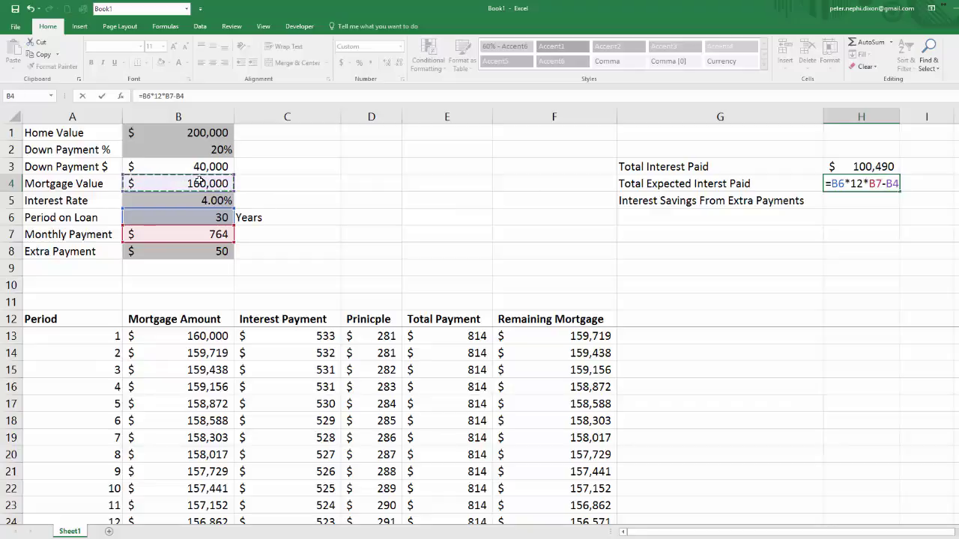
{"action": "key", "text": "Return"}
Remove the decimal places from H4 and add a bottom border under G4:H4
{"action": "left_click", "coordinate": [861, 184]}
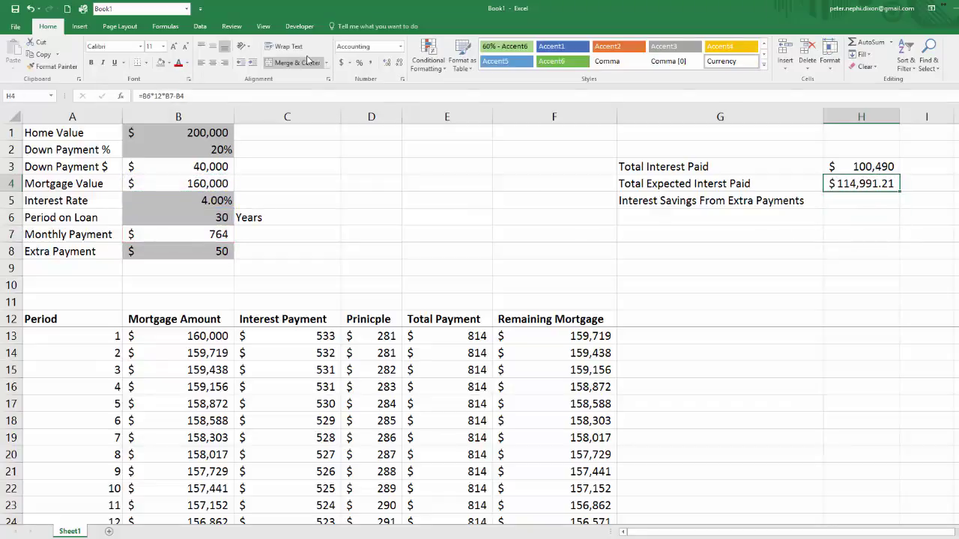
{"action": "left_click", "coordinate": [401, 67]}
{"action": "left_click", "coordinate": [400, 67]}
{"action": "left_click", "coordinate": [905, 232]}
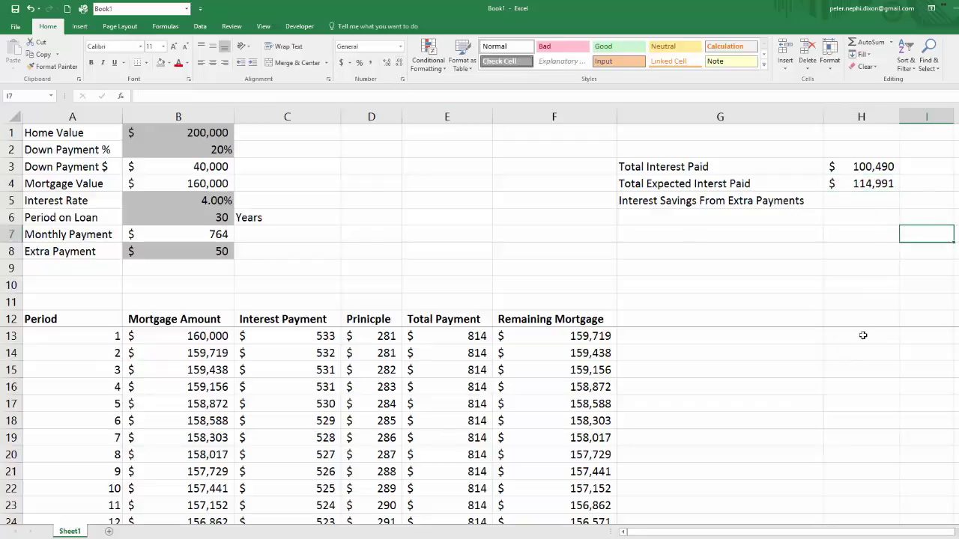
{"action": "left_click_drag", "start_coordinate": [881, 184], "coordinate": [637, 186]}
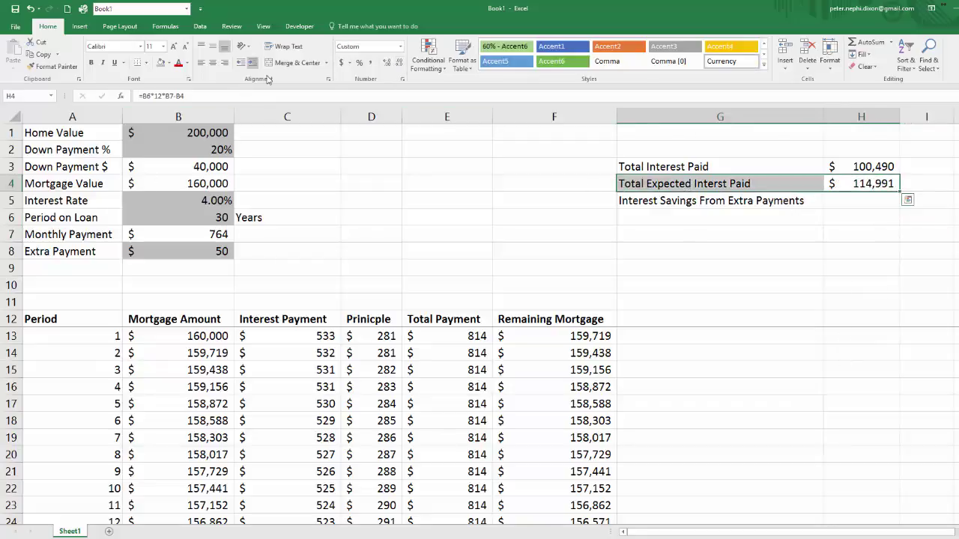
{"action": "left_click", "coordinate": [851, 293]}
Enter =H4-H3 in H5 to calculate the interest savings from extra payments
{"action": "left_click", "coordinate": [877, 202]}
{"action": "type", "text": "="}
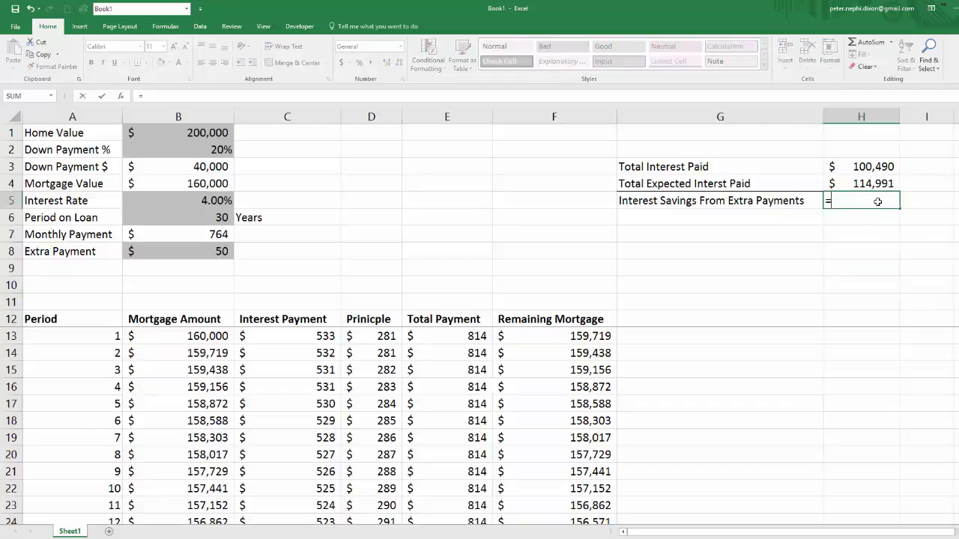
{"action": "key", "text": "Up"}
{"action": "type", "text": "-"}
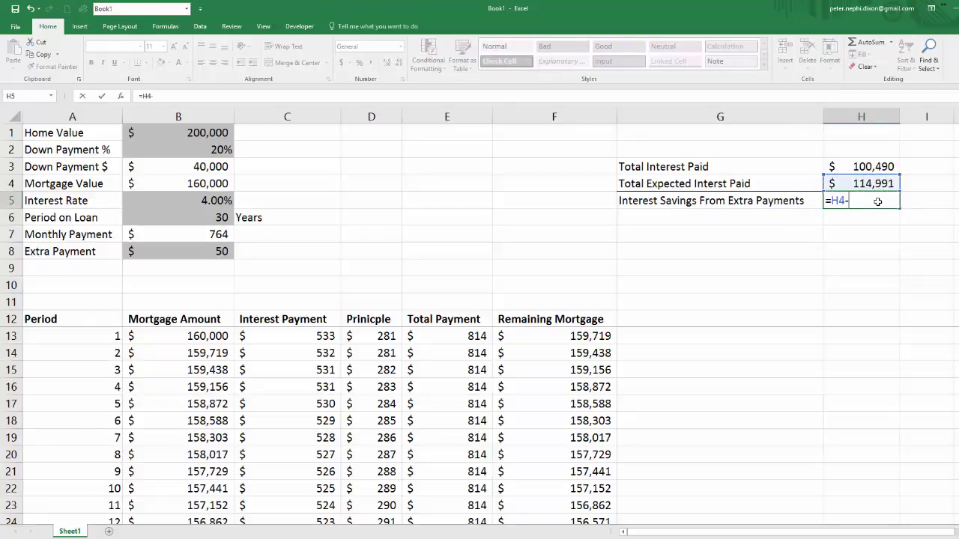
{"action": "key", "text": "Up"}
{"action": "key", "text": "Up"}
{"action": "key", "text": "Return"}
{"action": "left_click", "coordinate": [878, 201]}
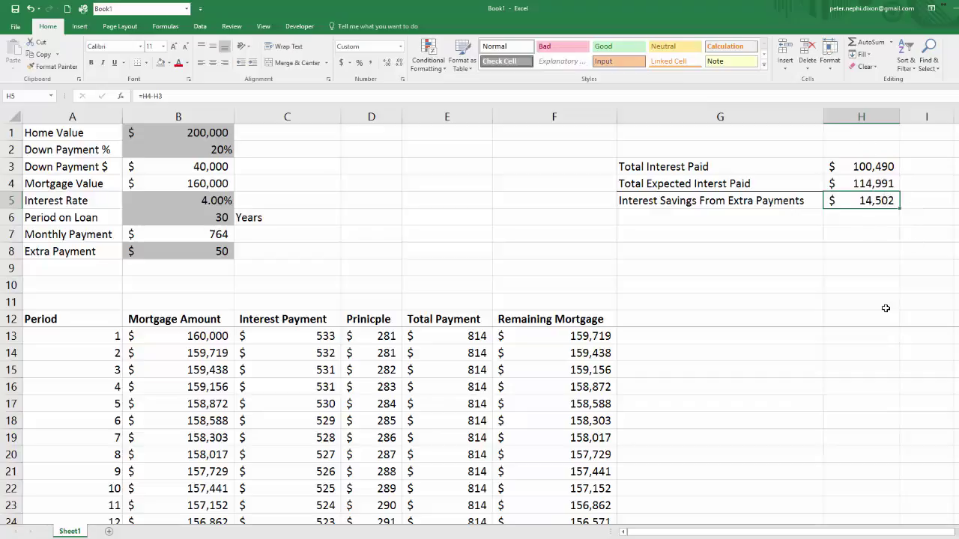
{"action": "left_click", "coordinate": [881, 229]}
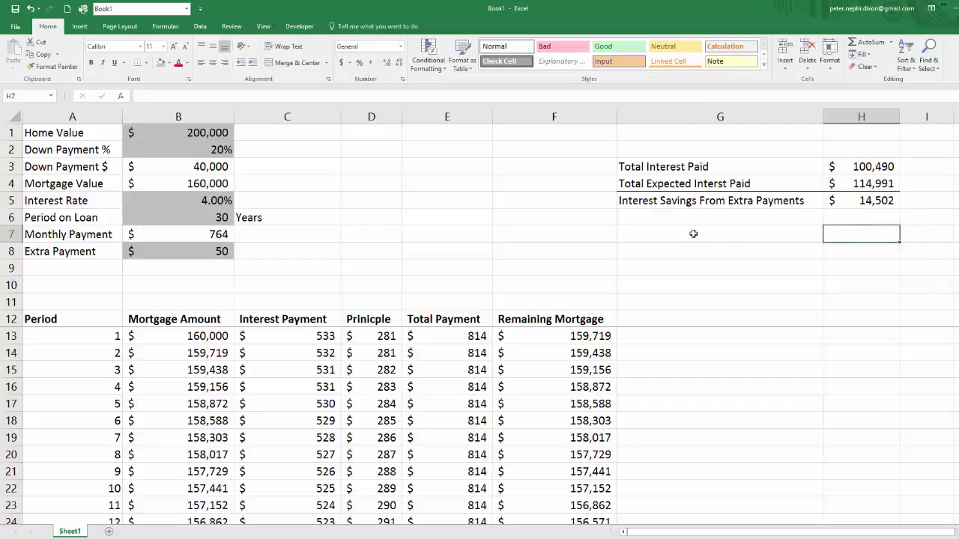
{"action": "key", "text": "Up"}
{"action": "key", "text": "Up"}
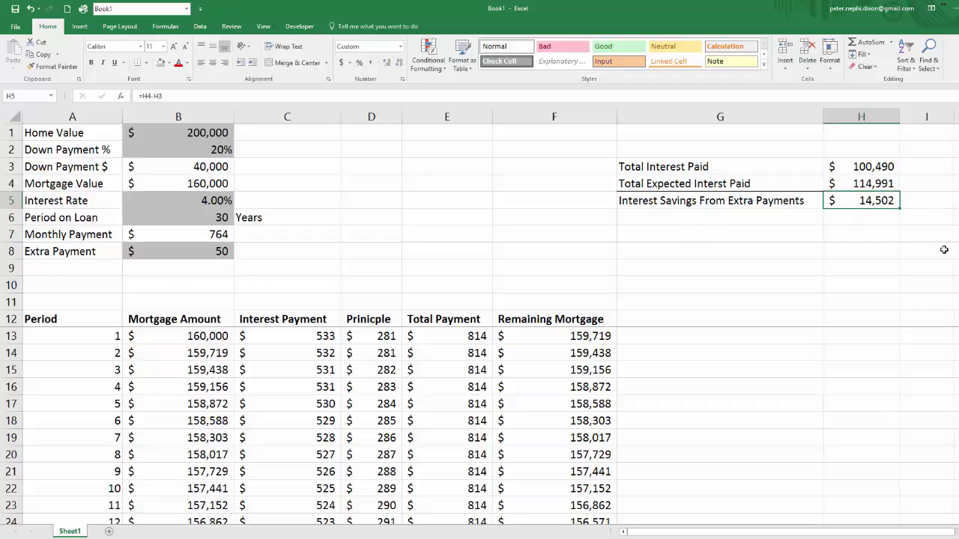
Label G7 "Number of Months to Pay off" and G8 "Expected Payoff time"
{"action": "left_click", "coordinate": [867, 244]}
{"action": "left_click", "coordinate": [806, 235]}
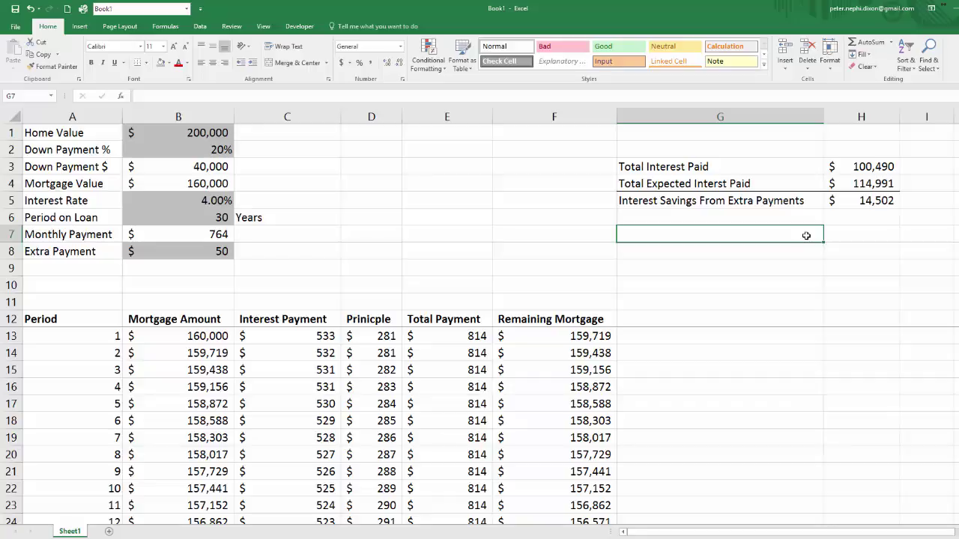
{"action": "type", "text": "Numb"}
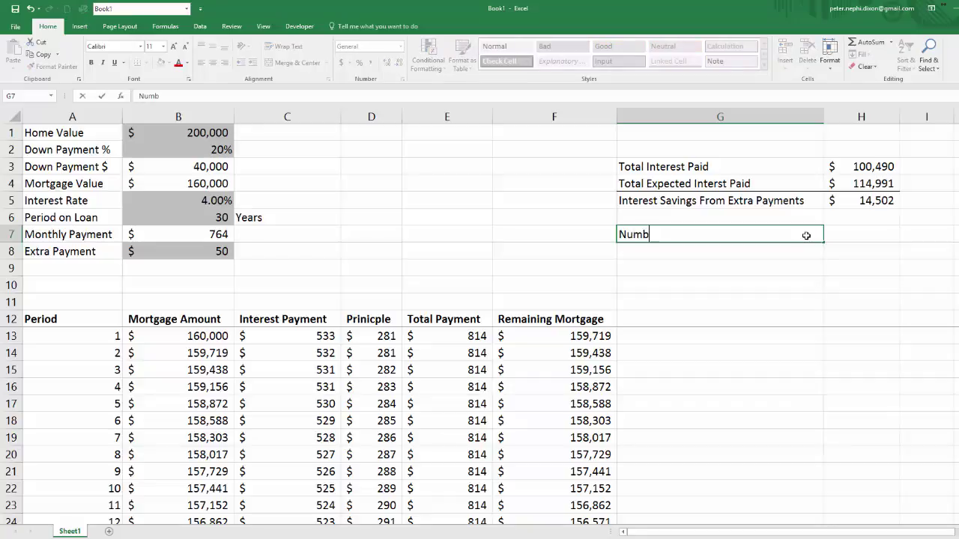
{"action": "key", "text": "BackSpace"}
{"action": "key", "text": "BackSpace"}
{"action": "key", "text": "BackSpace"}
{"action": "key", "text": "BackSpace"}
{"action": "type", "text": "Number of Mont"}
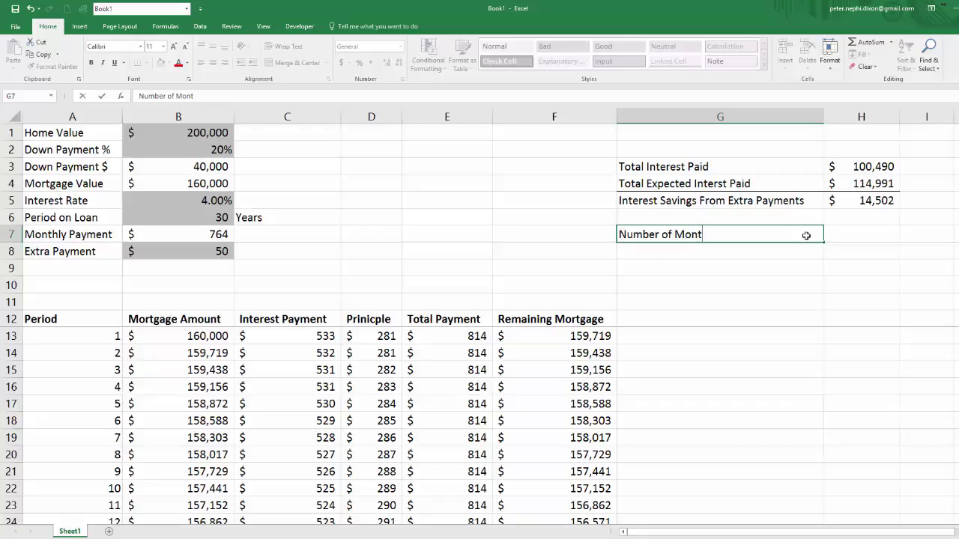
{"action": "key", "text": "BackSpace"}
{"action": "key", "text": "BackSpace"}
{"action": "type", "text": "onths to Pay off"}
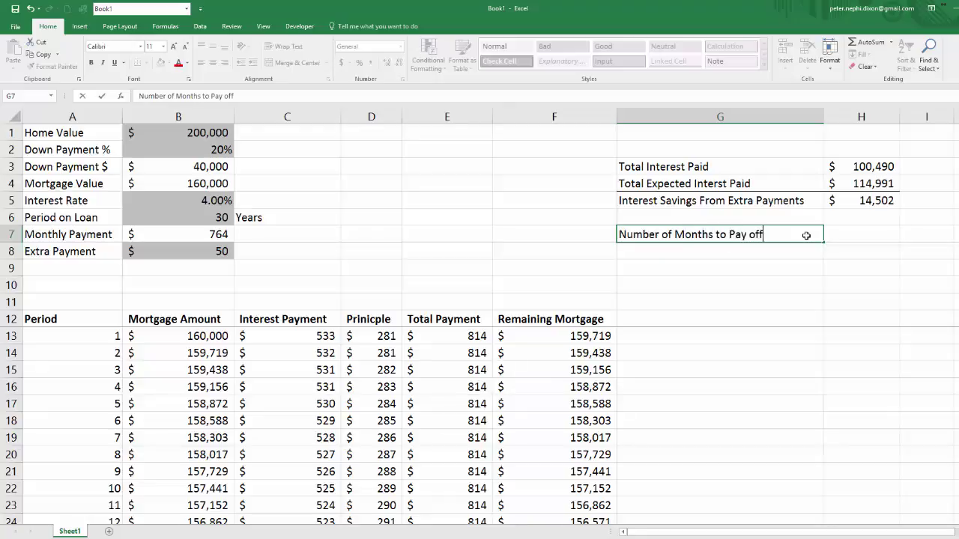
{"action": "key", "text": "Return"}
{"action": "type", "text": "Expected"}
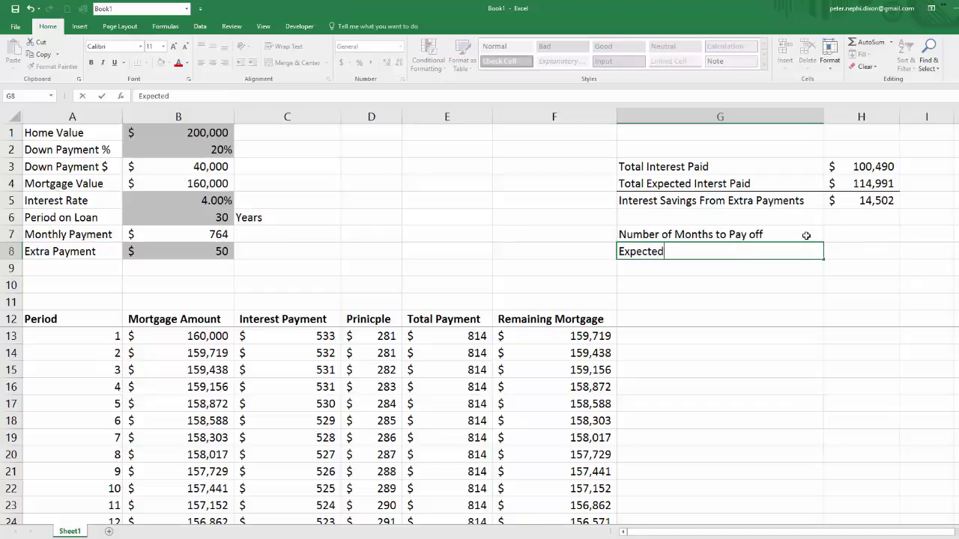
{"action": "type", "text": " Payoff time"}
{"action": "key", "text": "Tab"}
Enter =MAX(A13:A386) in H7 to find the last period number of the amortization table
{"action": "key", "text": "Up"}
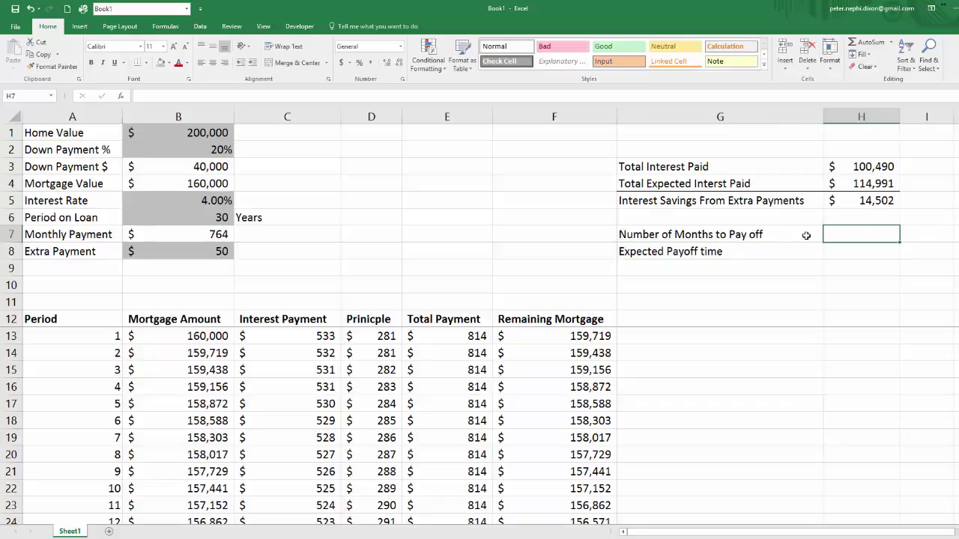
{"action": "type", "text": "="}
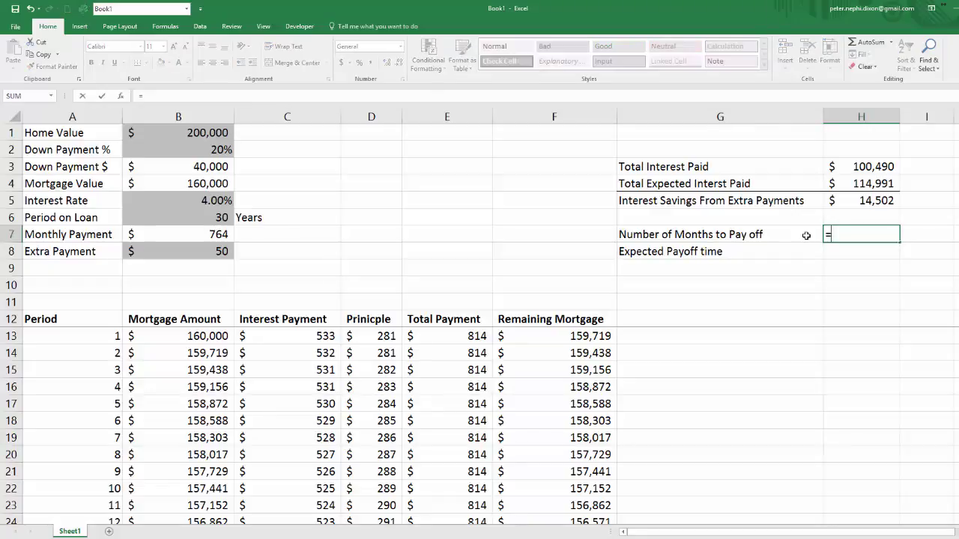
{"action": "type", "text": "max("}
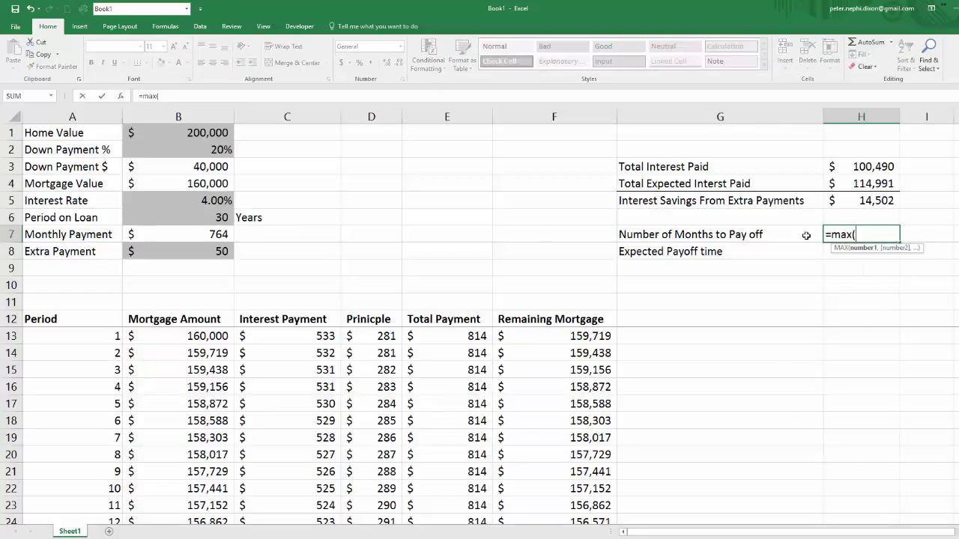
{"action": "left_click", "coordinate": [89, 334]}
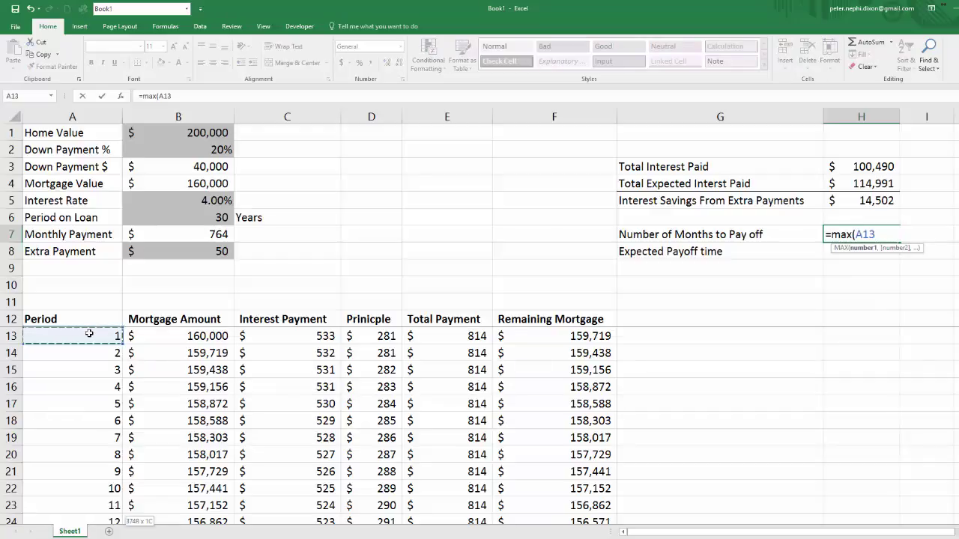
{"action": "key", "text": "ctrl+shift+Down"}
{"action": "key", "text": "Return"}
{"action": "key", "text": "Up"}
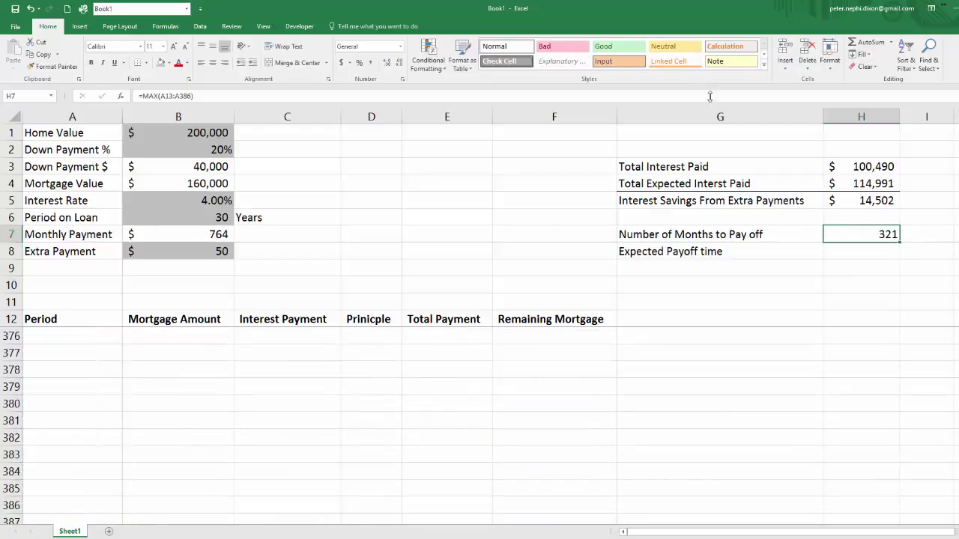
{"action": "scroll", "coordinate": [831, 270], "scroll_direction": "up", "scroll_amount": 5}
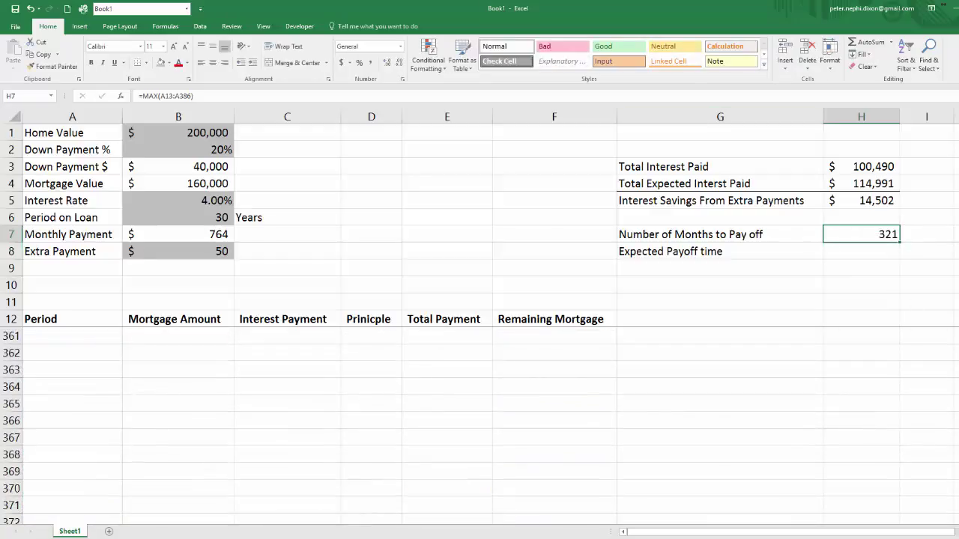
{"action": "scroll", "coordinate": [479, 426], "scroll_direction": "up", "scroll_amount": 20}
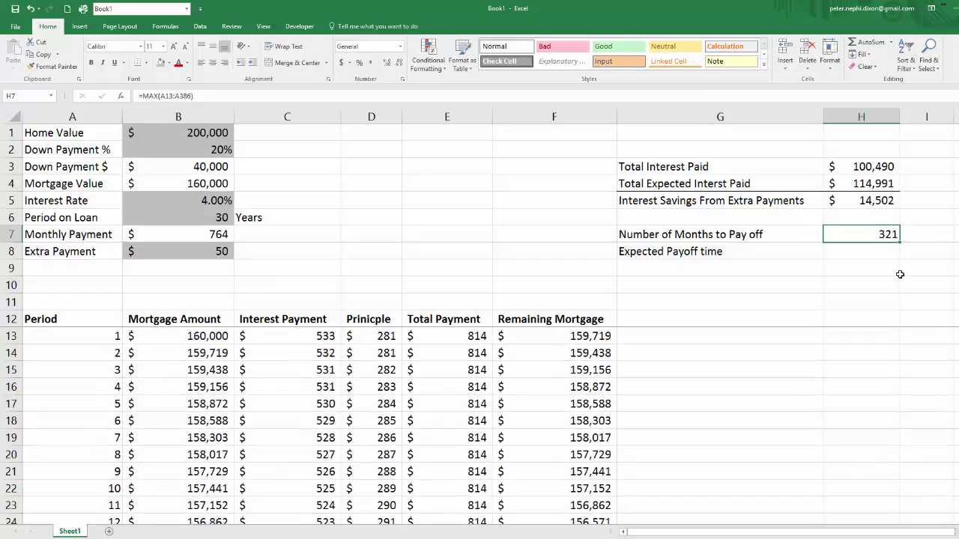
{"action": "left_click", "coordinate": [894, 253]}
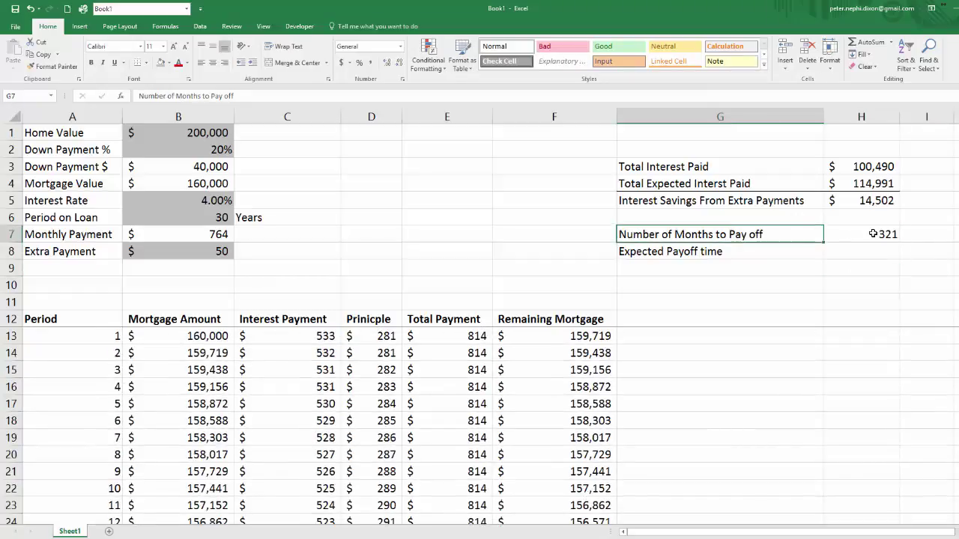
{"action": "left_click", "coordinate": [873, 233]}
{"action": "key", "text": "Left"}
{"action": "key", "text": "Left"}
{"action": "key", "text": "Left"}
{"action": "key", "text": "Left"}
{"action": "key", "text": "Down"}
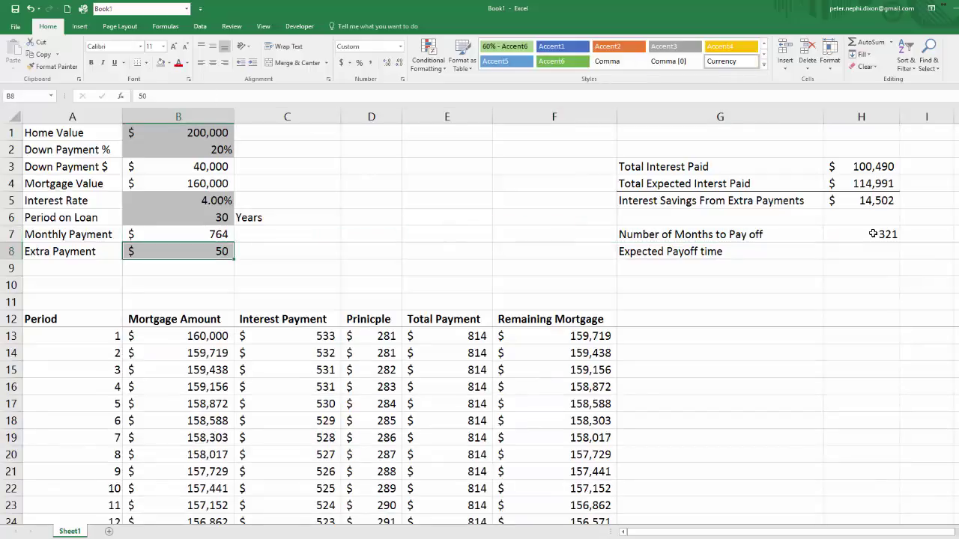
Enter =B6*12 in H8 to convert the loan period into months as the expected payoff time
{"action": "key", "text": "Right"}
{"action": "key", "text": "Right"}
{"action": "key", "text": "Right"}
{"action": "key", "text": "Right"}
{"action": "key", "text": "Right"}
{"action": "key", "text": "Right"}
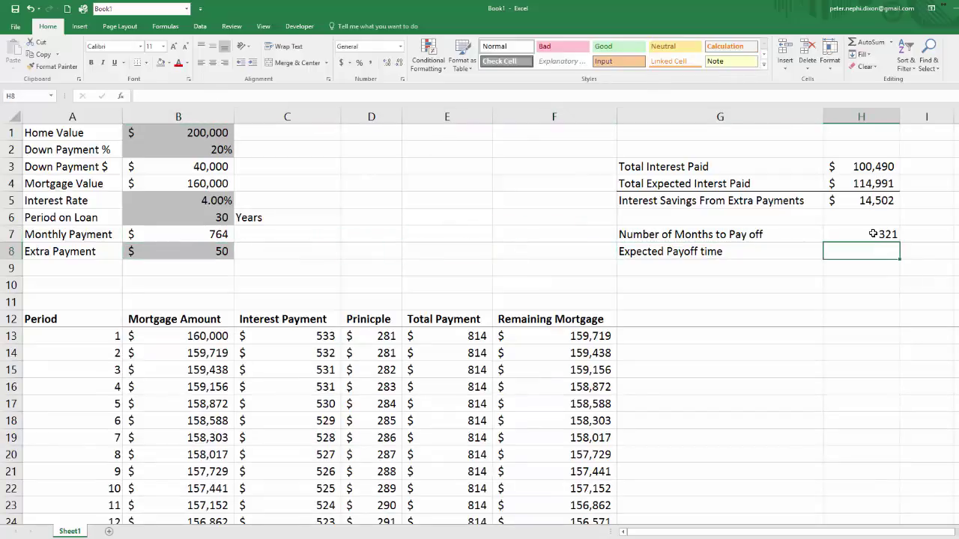
{"action": "type", "text": "="}
{"action": "key", "text": "Left"}
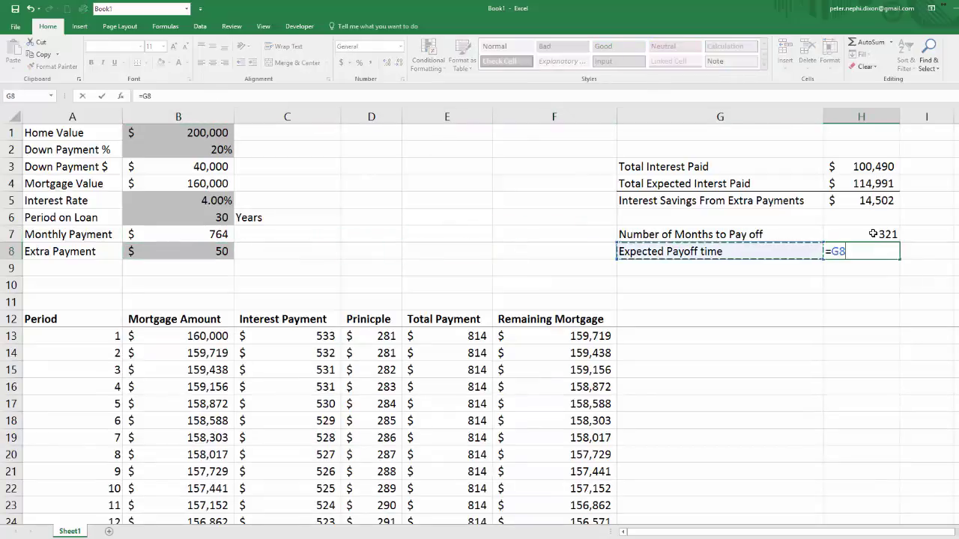
{"action": "key", "text": "Left"}
{"action": "key", "text": "Left"}
{"action": "key", "text": "Left"}
{"action": "key", "text": "Left"}
{"action": "key", "text": "Left"}
{"action": "key", "text": "Up"}
{"action": "key", "text": "Up"}
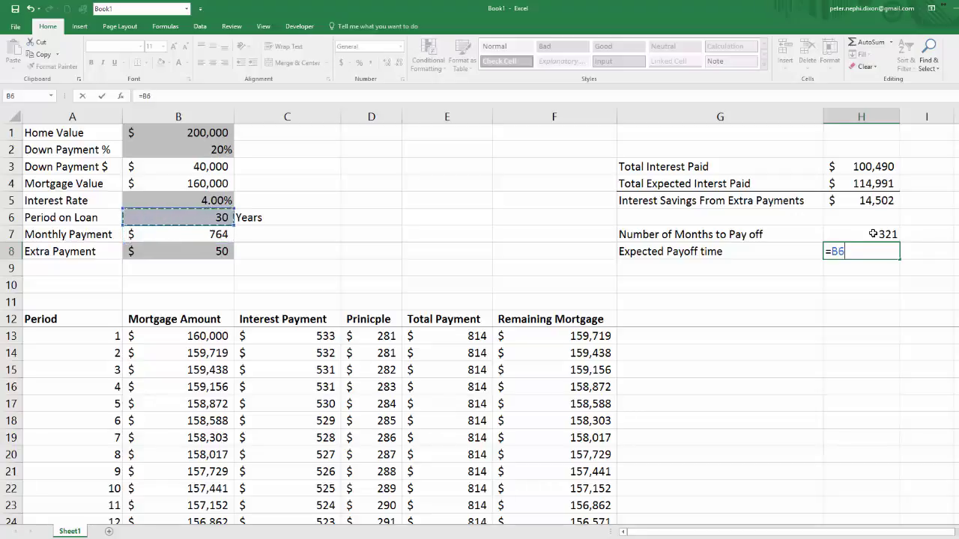
{"action": "type", "text": "*12"}
{"action": "key", "text": "Return"}
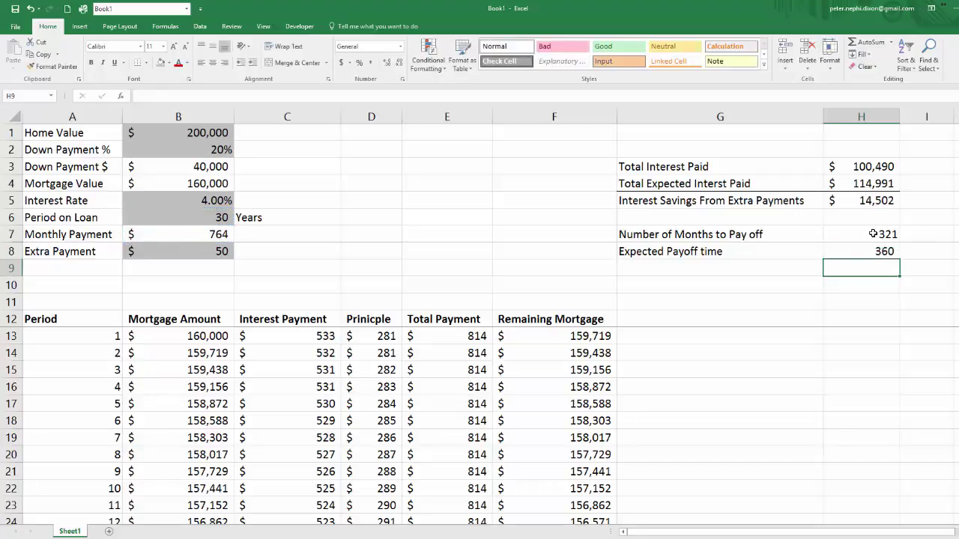
Add a bottom border under the expected payoff row, G8:H8
{"action": "key", "text": "Up"}
{"action": "key", "text": "shift+Left"}
{"action": "left_click", "coordinate": [137, 62]}
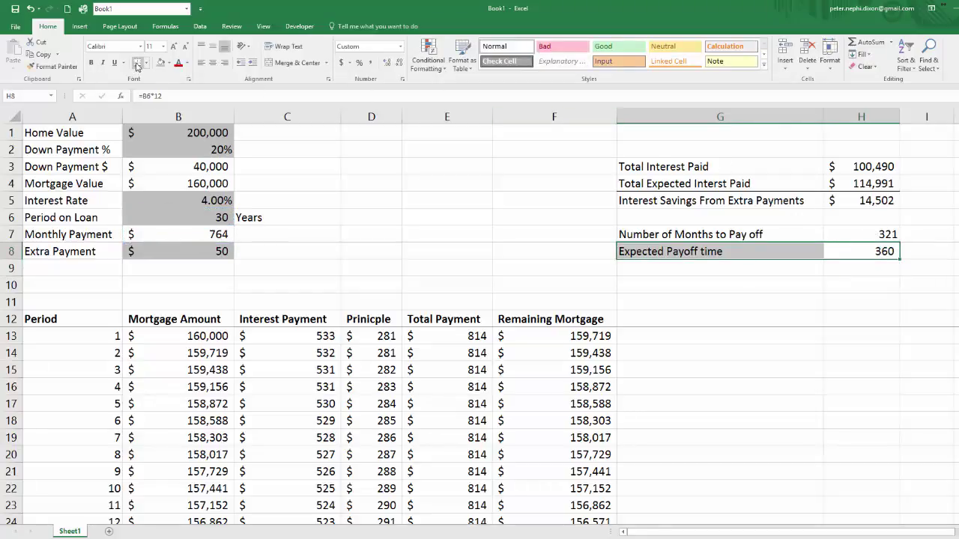
Enter =H8-H7 in H9 to calculate the number of months saved
{"action": "left_click", "coordinate": [839, 303]}
{"action": "left_click", "coordinate": [876, 269]}
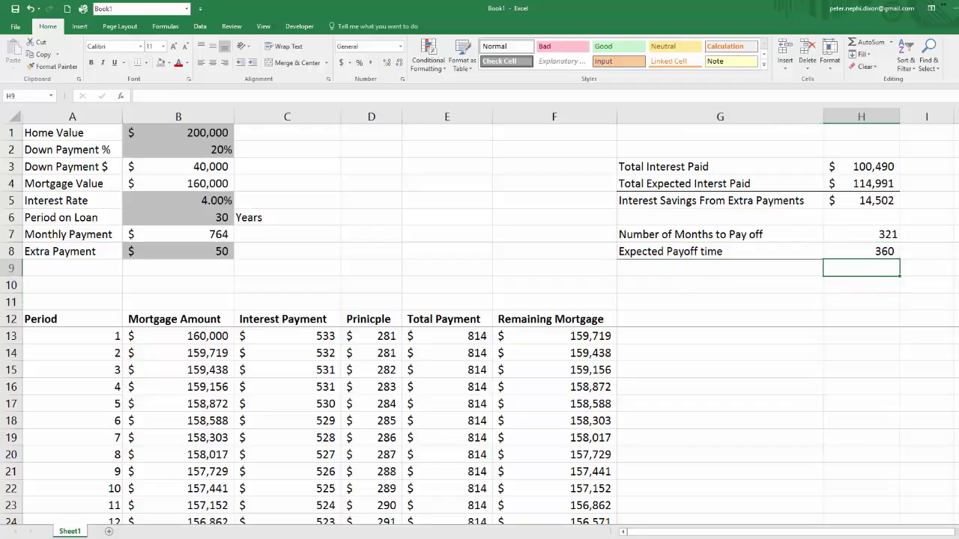
{"action": "type", "text": "="}
{"action": "key", "text": "Up"}
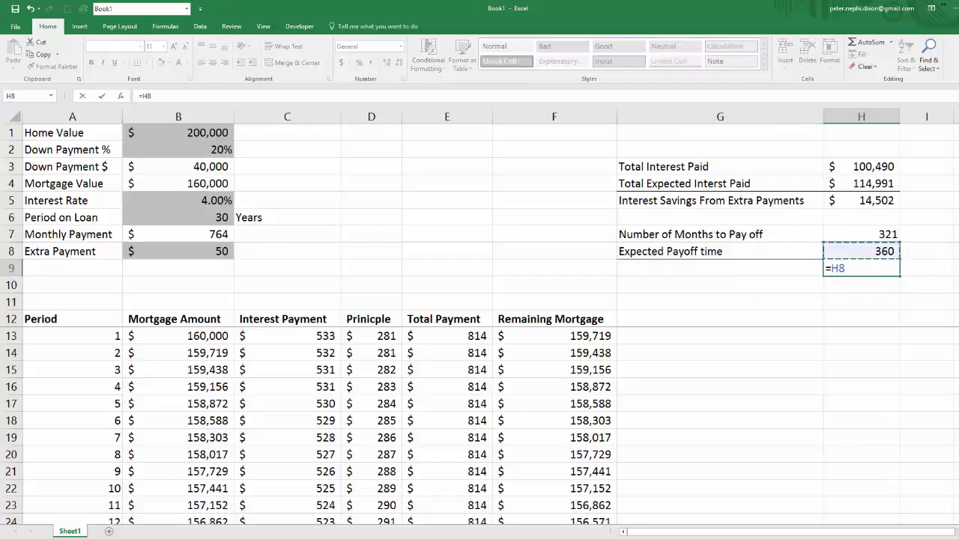
{"action": "type", "text": "-"}
{"action": "key", "text": "Up"}
{"action": "key", "text": "Up"}
{"action": "key", "text": "ctrl+Return"}
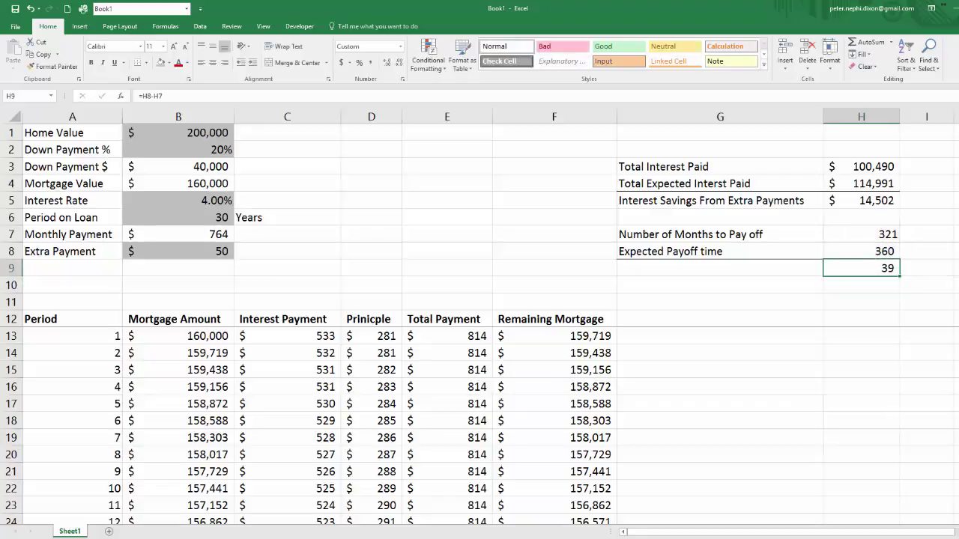
Enter =H9/12 in H10 to convert the months saved into years
{"action": "left_click", "coordinate": [891, 282]}
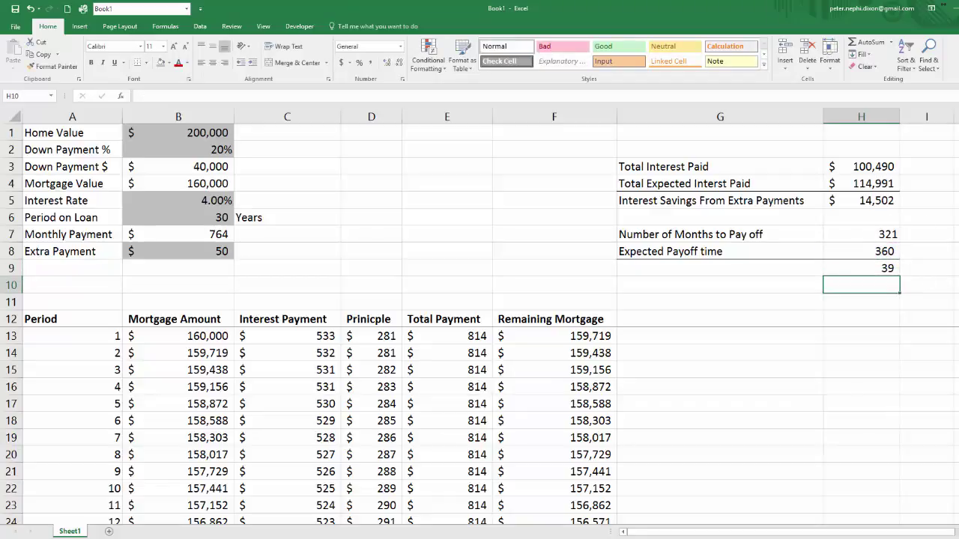
{"action": "type", "text": "="}
{"action": "key", "text": "Up"}
{"action": "type", "text": "/12"}
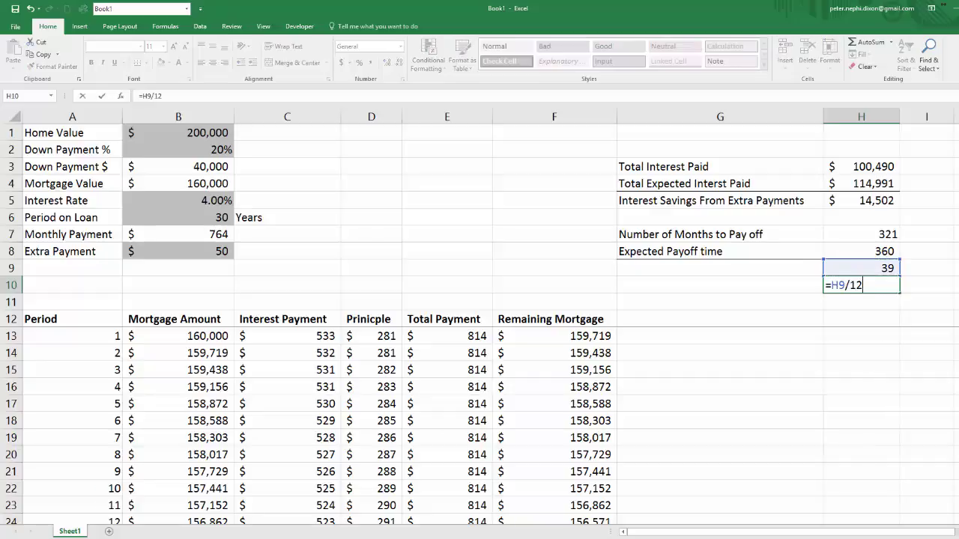
{"action": "key", "text": "Return"}
Label the units beside the saved-time results, entering "Months" in I9 and "years" in I10
{"action": "left_click", "coordinate": [927, 268]}
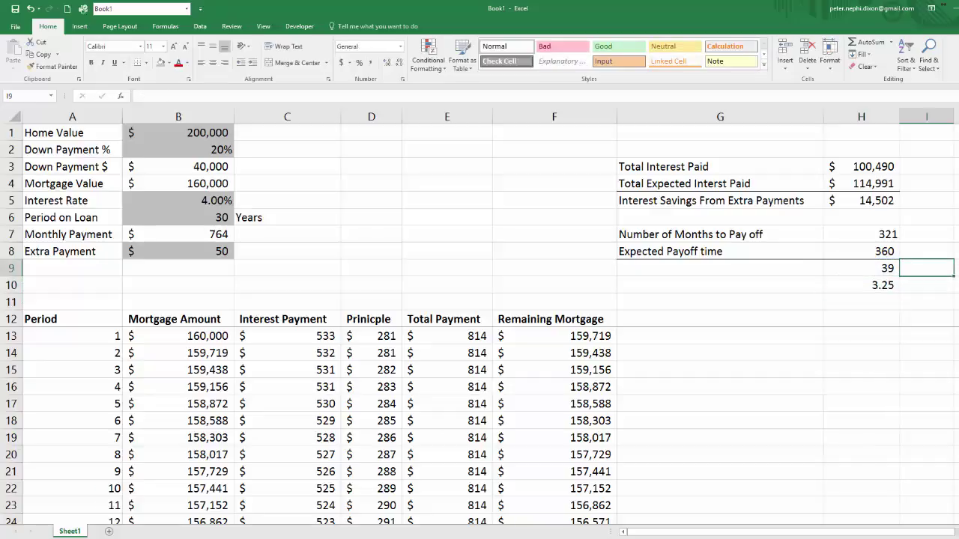
{"action": "type", "text": "Months"}
{"action": "key", "text": "Return"}
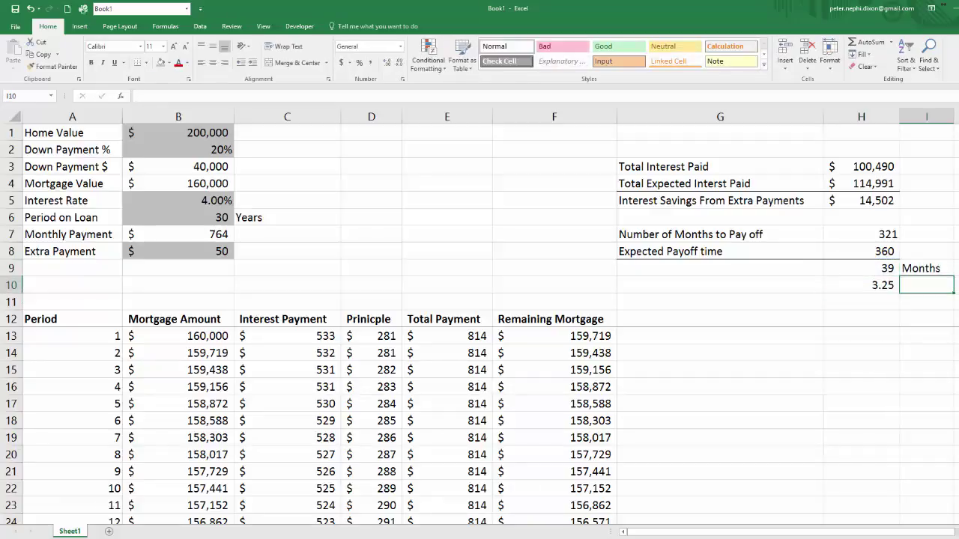
{"action": "type", "text": "years"}
{"action": "key", "text": "Return"}
{"action": "type", "text": "'"}
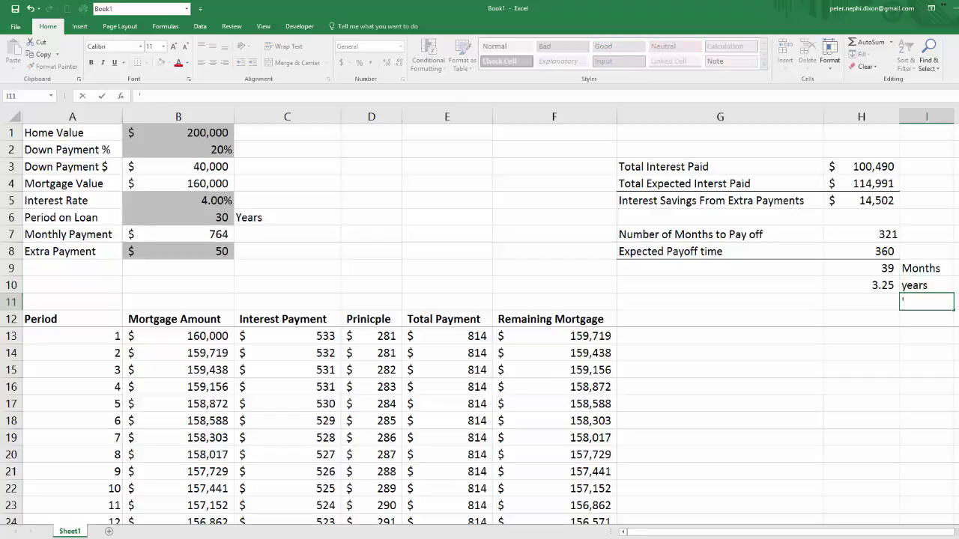
{"action": "key", "text": "Up"}
{"action": "key", "text": "Up"}
{"action": "key", "text": "Down"}
{"action": "key", "text": "Left"}
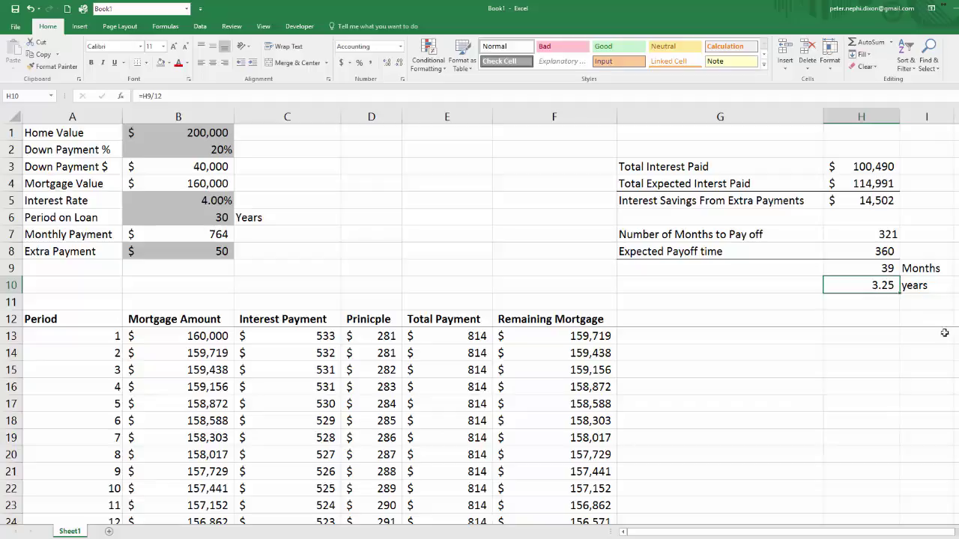
{"action": "key", "text": "Right"}
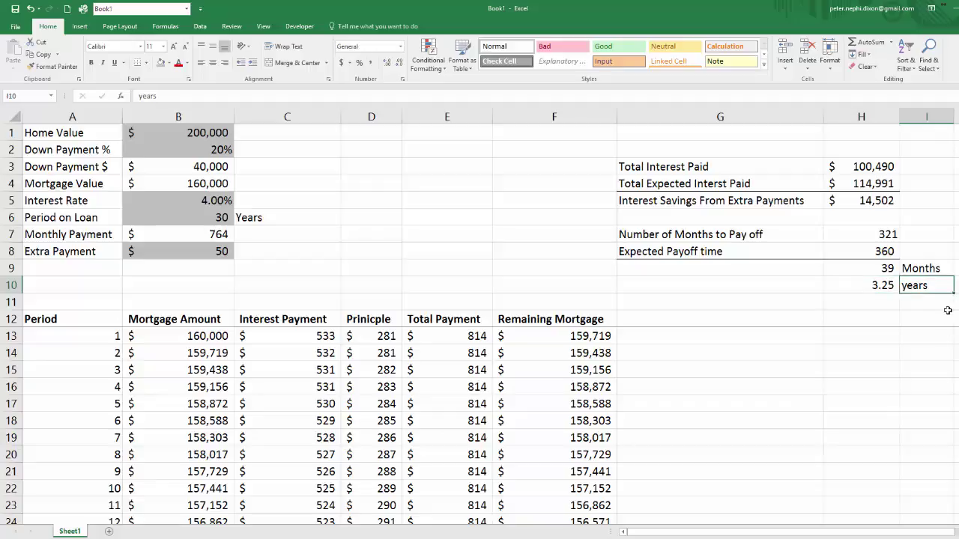
Set the Extra Payment in B8 to 150 and select the interest savings result in H5
{"action": "left_click", "coordinate": [883, 204]}
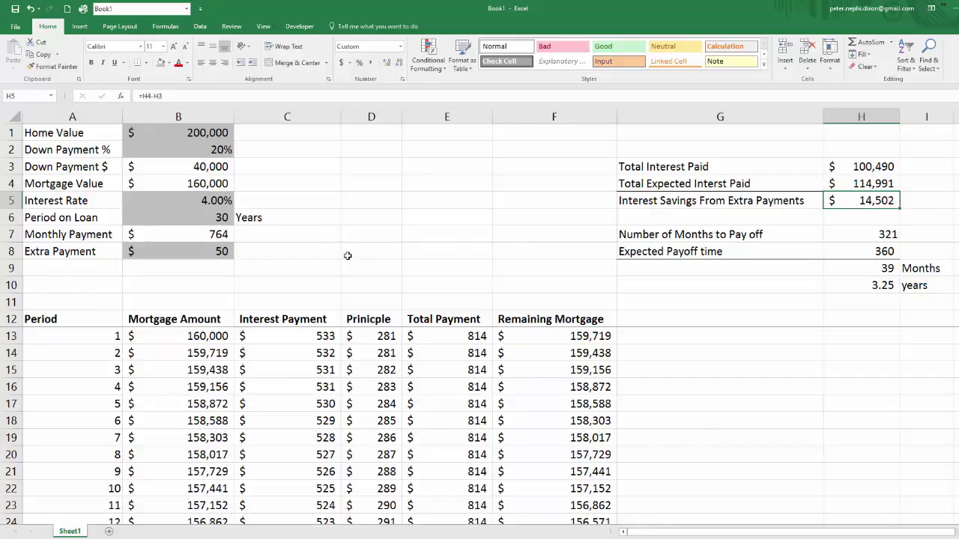
{"action": "left_click", "coordinate": [202, 251]}
{"action": "key", "text": "Delete"}
{"action": "type", "text": "150"}
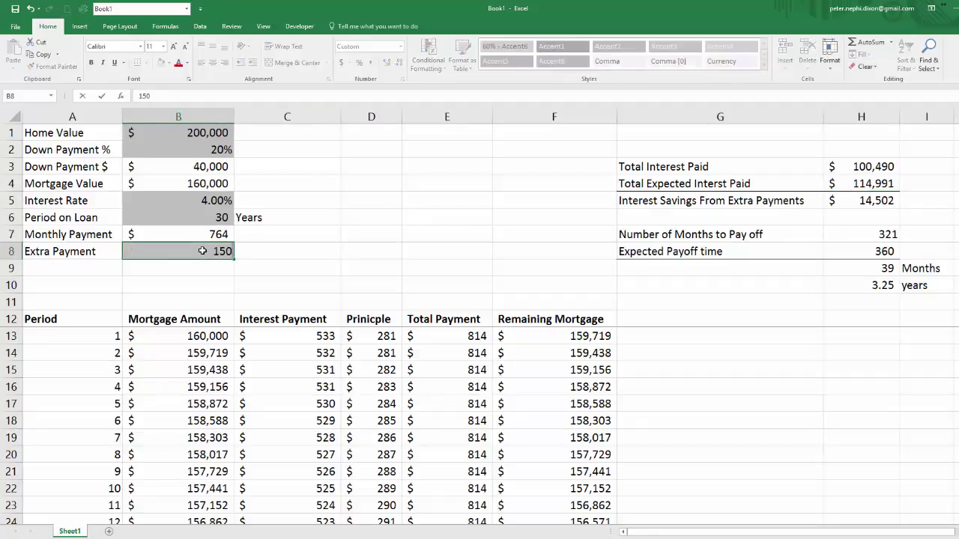
{"action": "key", "text": "Return"}
{"action": "left_click", "coordinate": [881, 199]}
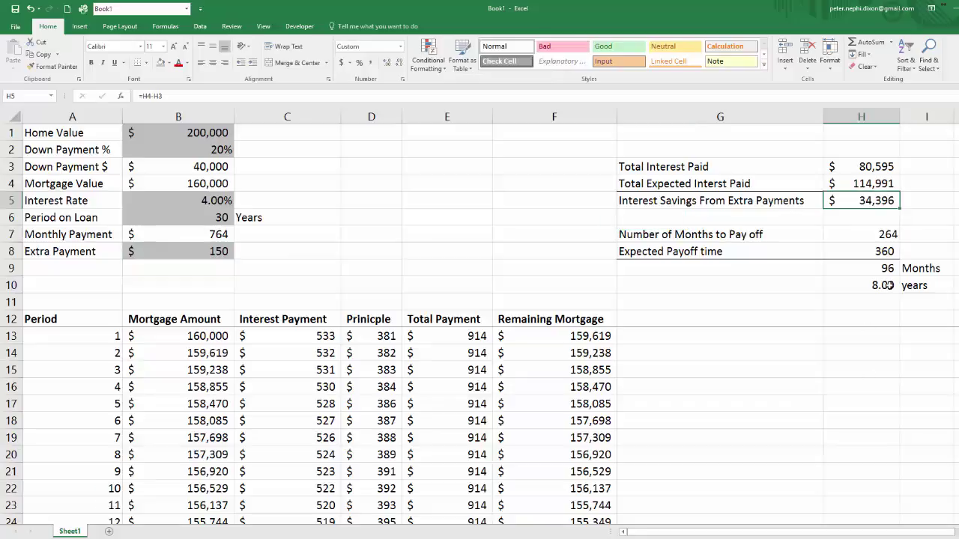